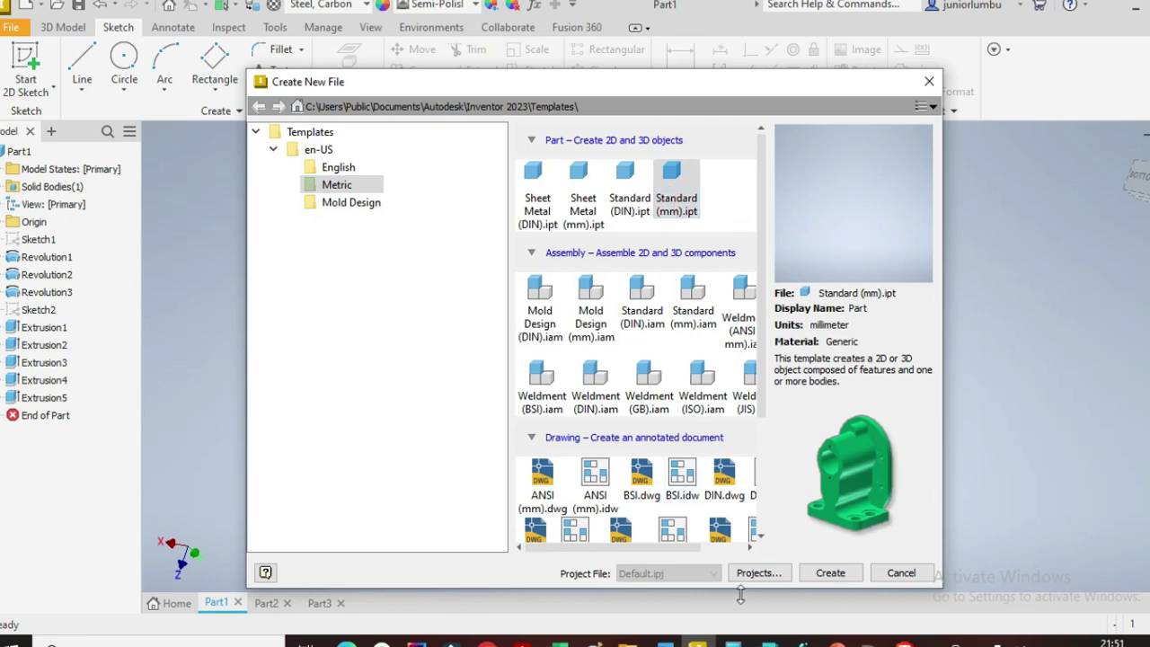
Step: Create a new part from the Standard (mm).ipt template and start a two-point rectangle sketch on the YZ plane
{"action": "left_click", "coordinate": [827, 568]}
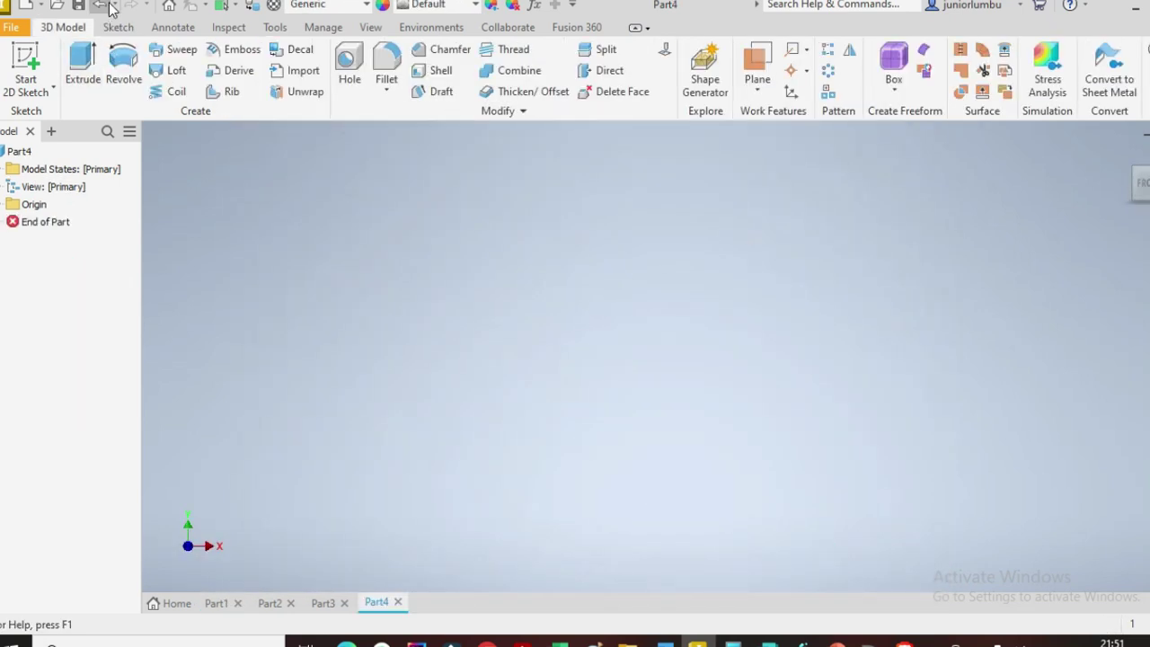
{"action": "left_click", "coordinate": [118, 27]}
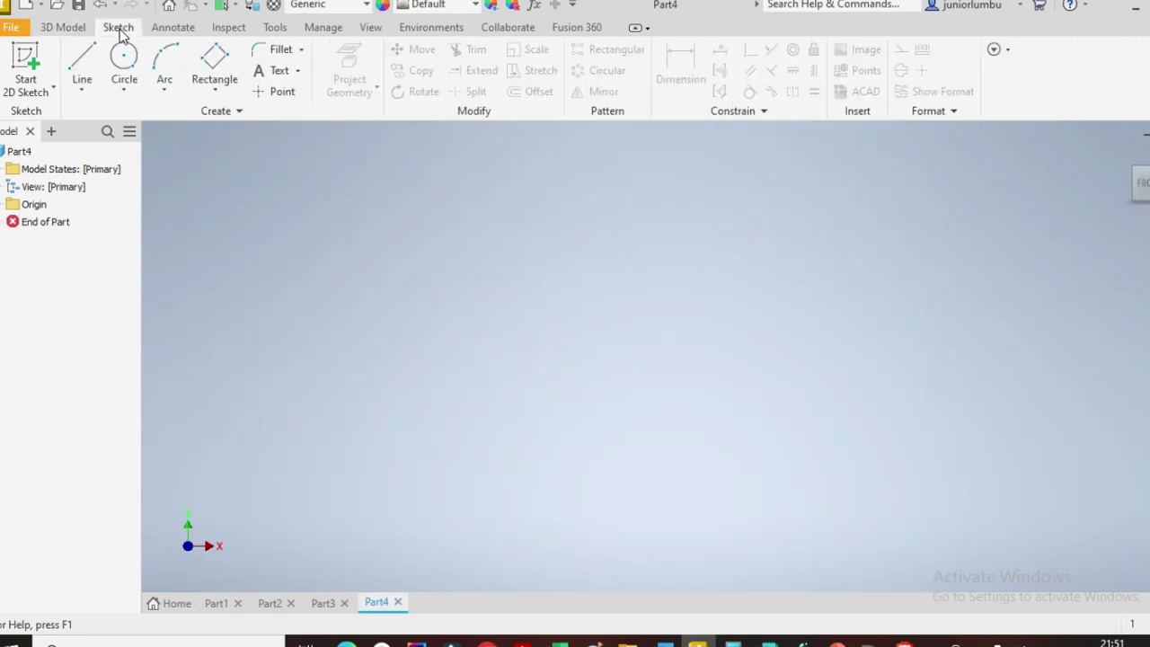
{"action": "left_click", "coordinate": [215, 89]}
{"action": "left_click", "coordinate": [248, 124]}
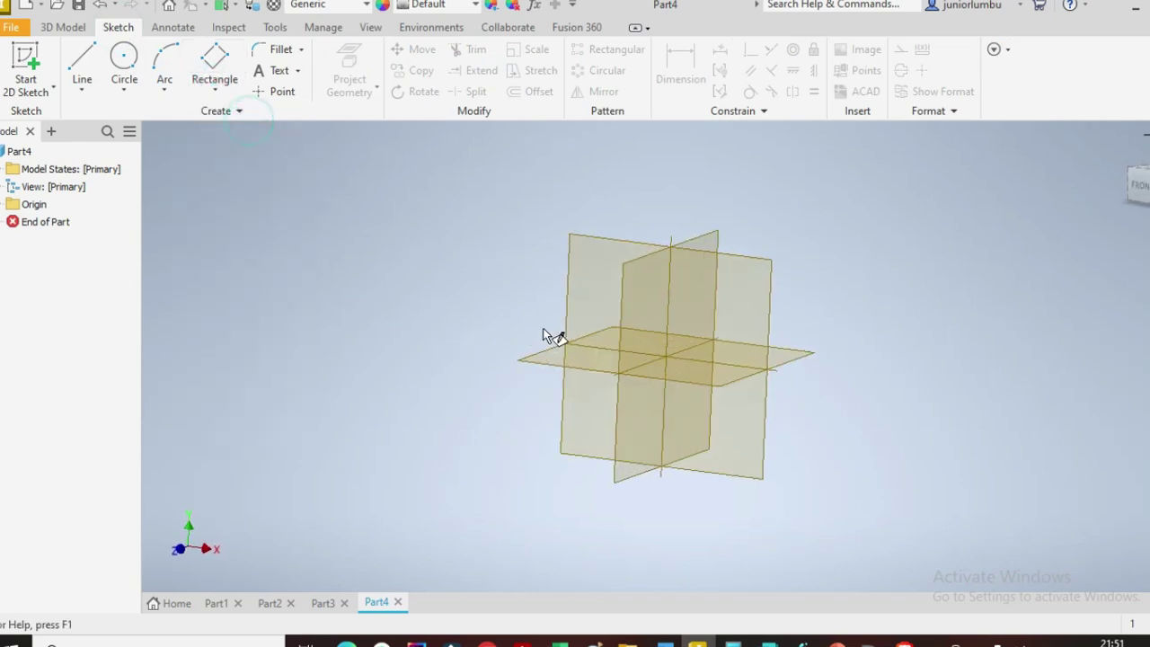
{"action": "left_click", "coordinate": [603, 281]}
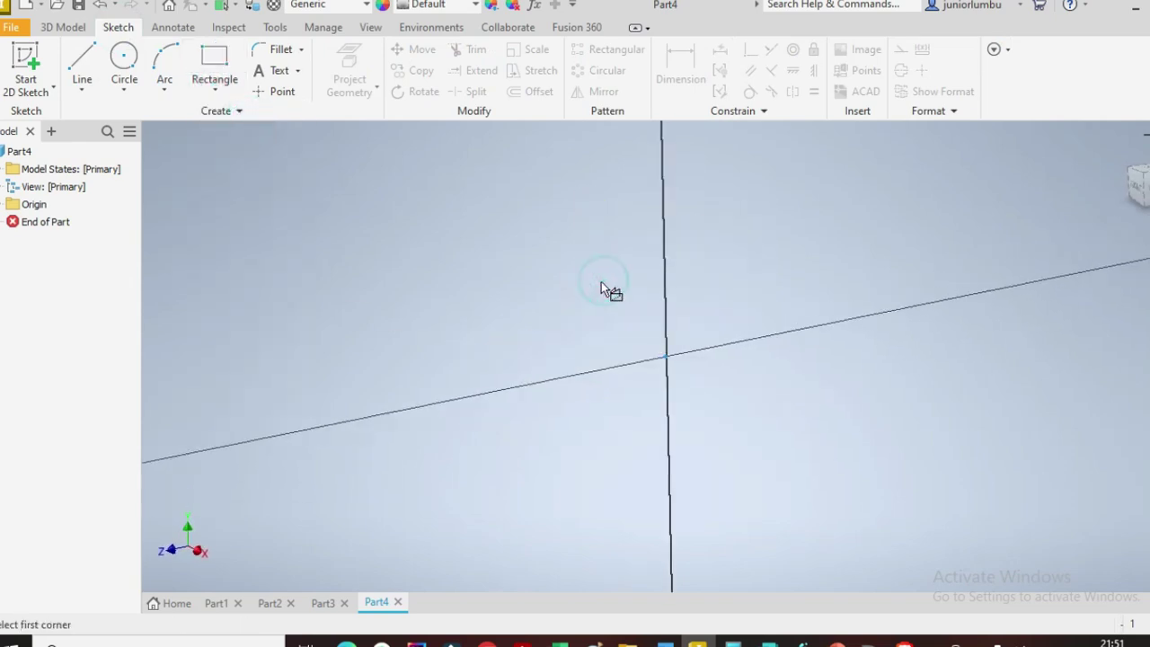
Step: Sketch a C-shaped profile from a tall web rectangle on the horizontal axis and two wider flange rectangles, each about 1.5 mm thick, at its ends
{"action": "left_click", "coordinate": [578, 159]}
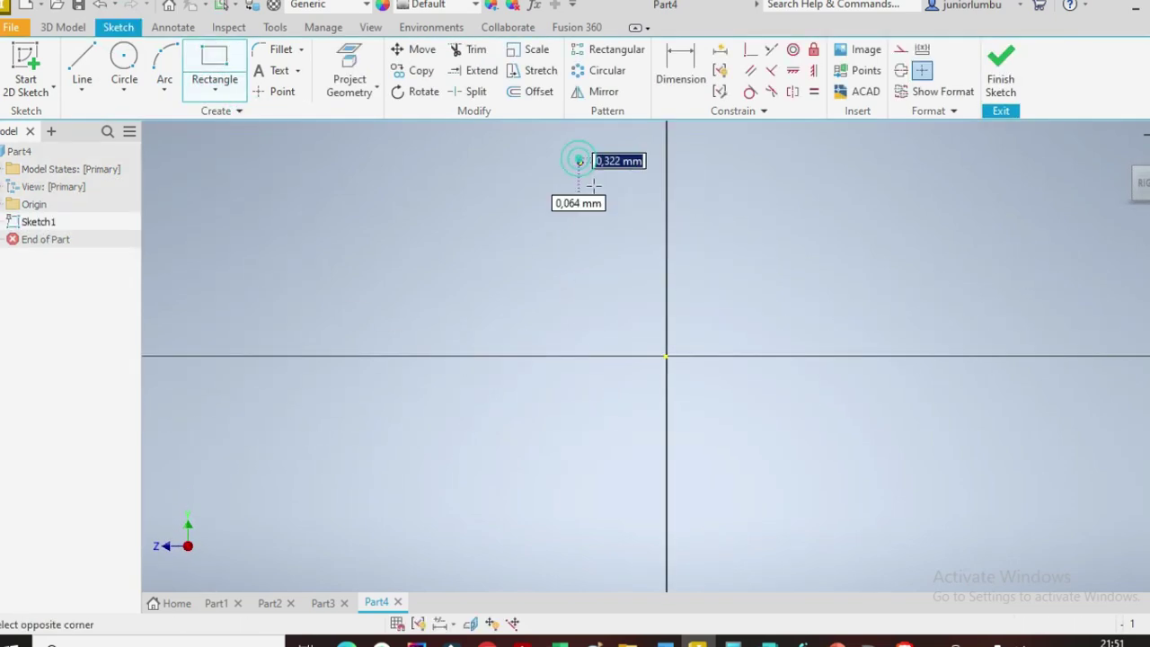
{"action": "left_click", "coordinate": [642, 354]}
{"action": "left_click", "coordinate": [578, 159]}
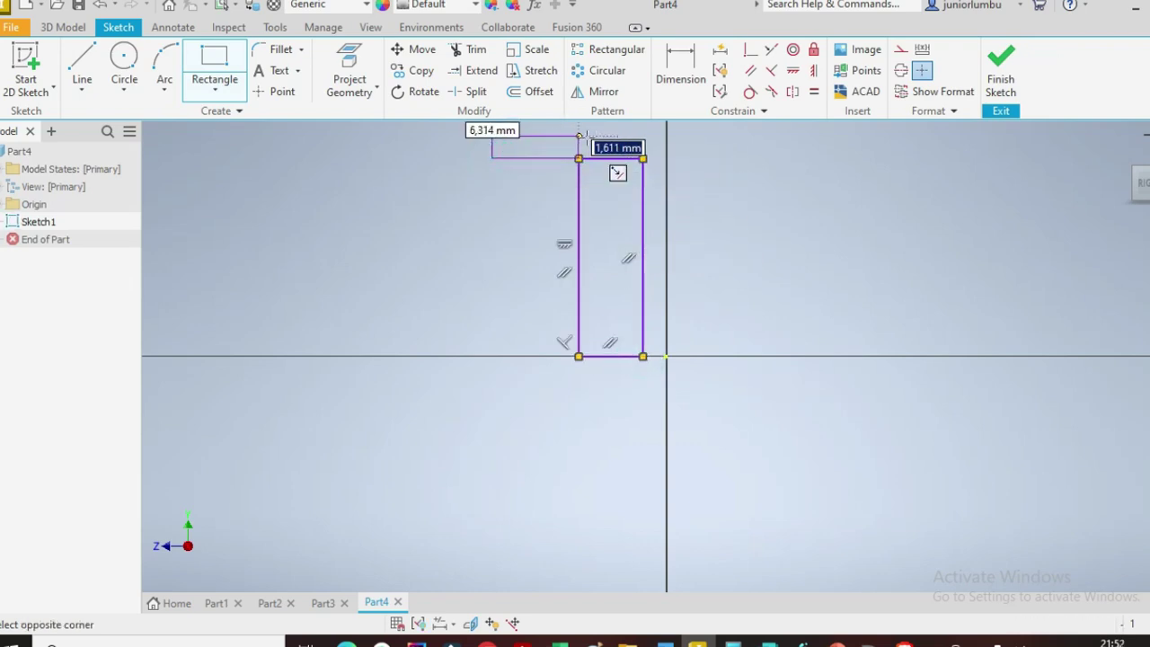
{"action": "left_click", "coordinate": [642, 138]}
{"action": "left_click", "coordinate": [492, 337]}
{"action": "left_click", "coordinate": [642, 357]}
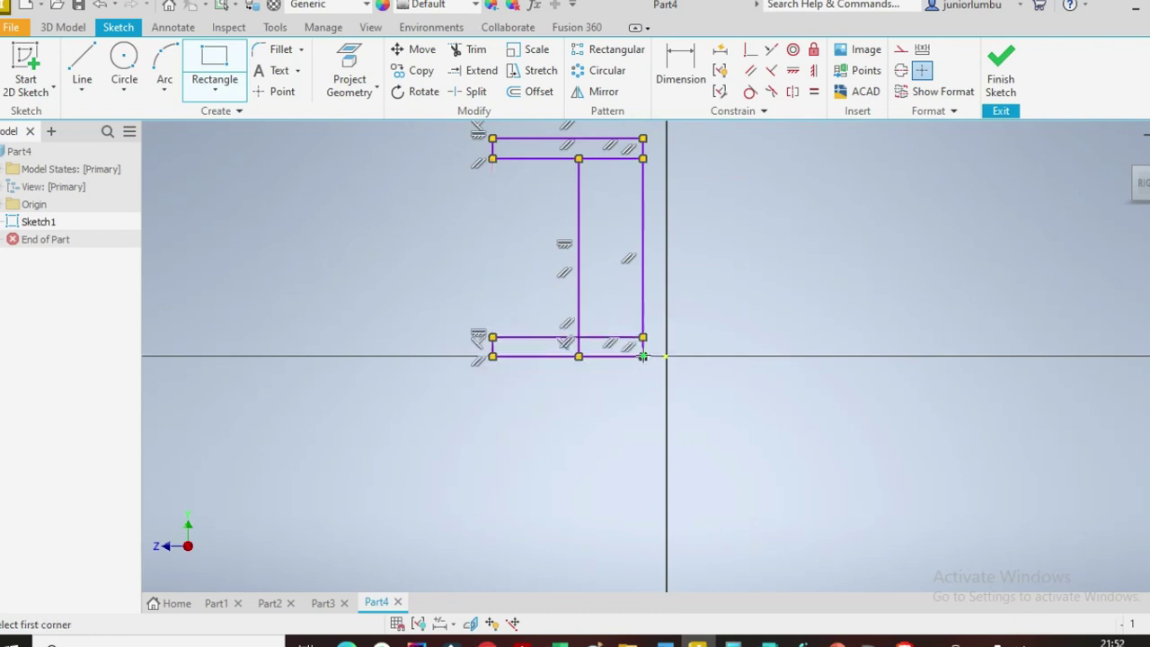
Step: Draw a long vertical line on the vertical axis beside the profile, extending above and below it
{"action": "scroll", "coordinate": [642, 356], "scroll_direction": "down", "scroll_amount": 4}
{"action": "key", "text": "l"}
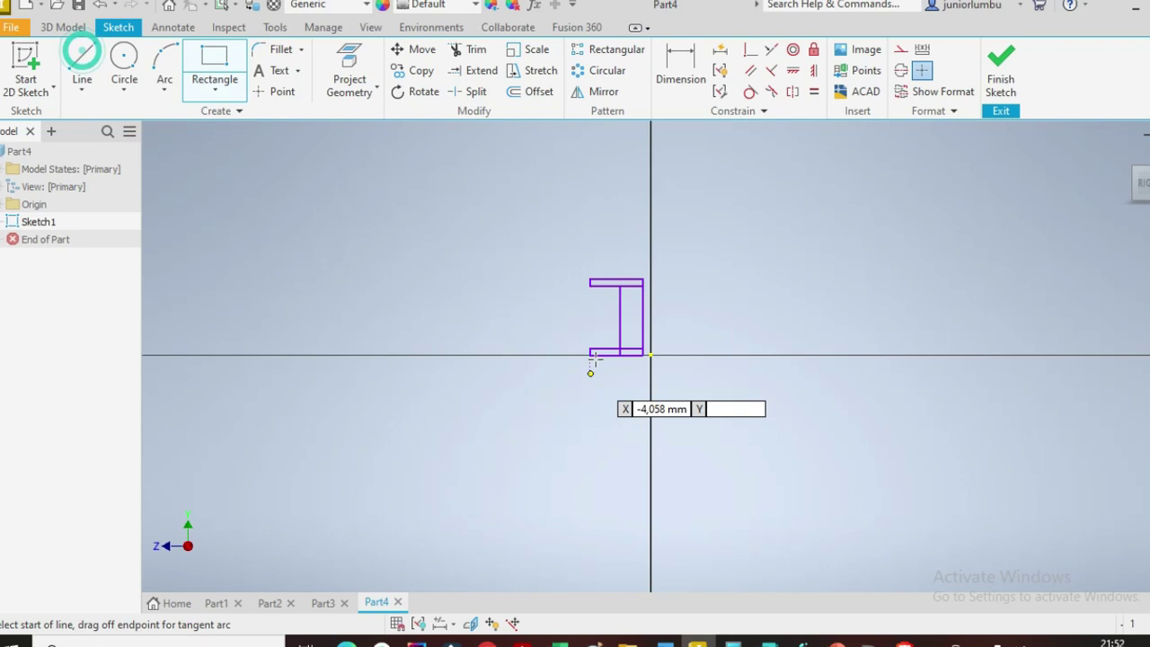
{"action": "scroll", "coordinate": [662, 170], "scroll_direction": "up", "scroll_amount": 3}
{"action": "left_click", "coordinate": [635, 167]}
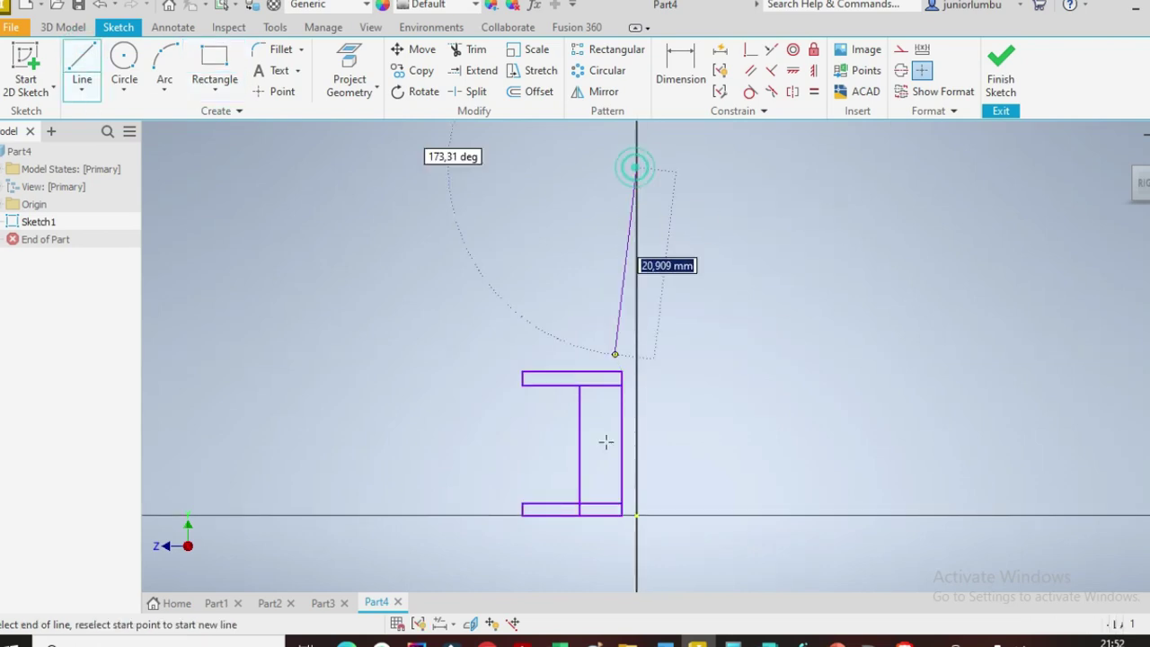
{"action": "scroll", "coordinate": [634, 566], "scroll_direction": "down", "scroll_amount": 2}
{"action": "left_click", "coordinate": [633, 575]}
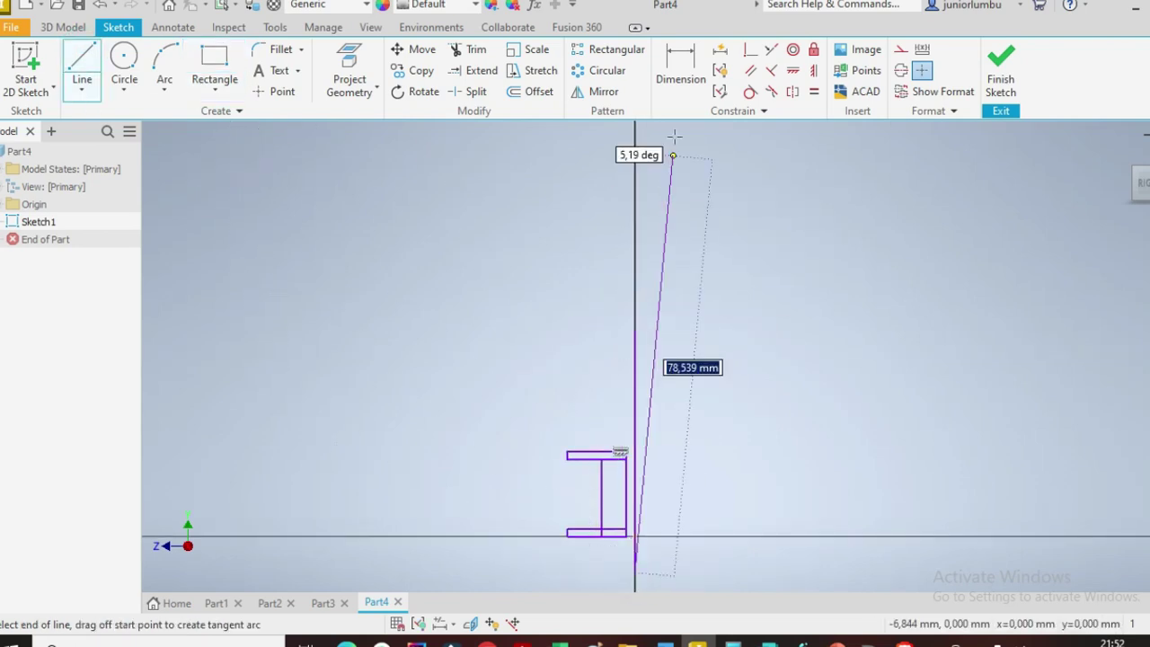
Step: Dimension the upper flange's thickness as 12 mm
{"action": "left_click", "coordinate": [681, 79]}
{"action": "scroll", "coordinate": [584, 560], "scroll_direction": "up", "scroll_amount": 3}
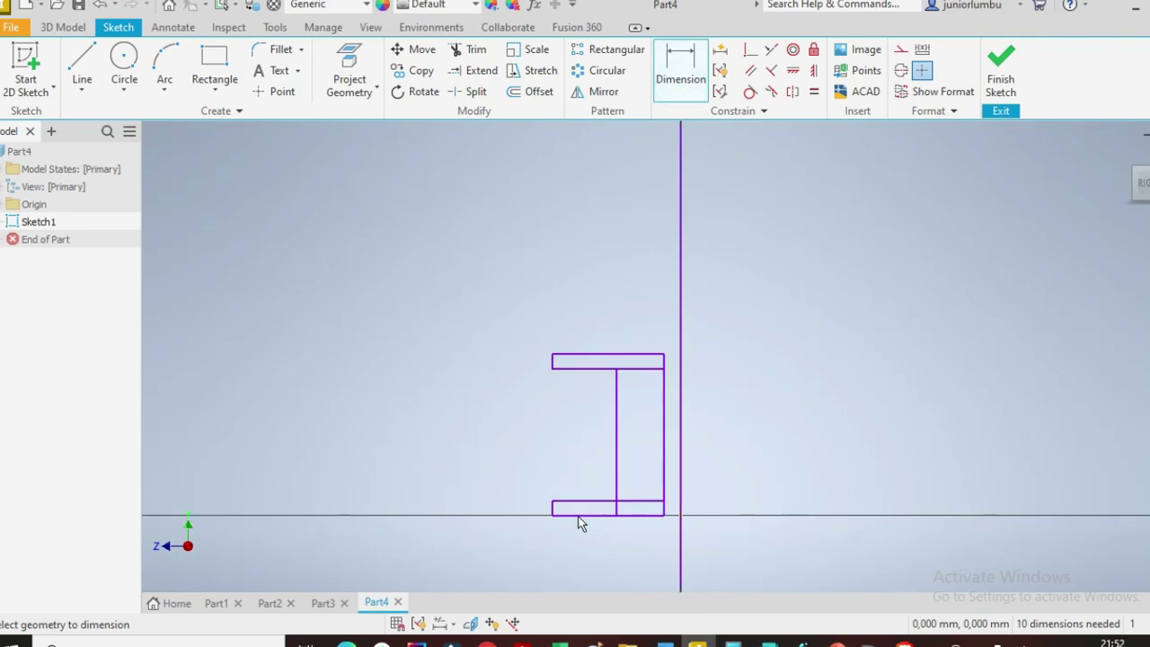
{"action": "left_click", "coordinate": [587, 355]}
{"action": "left_click", "coordinate": [577, 369]}
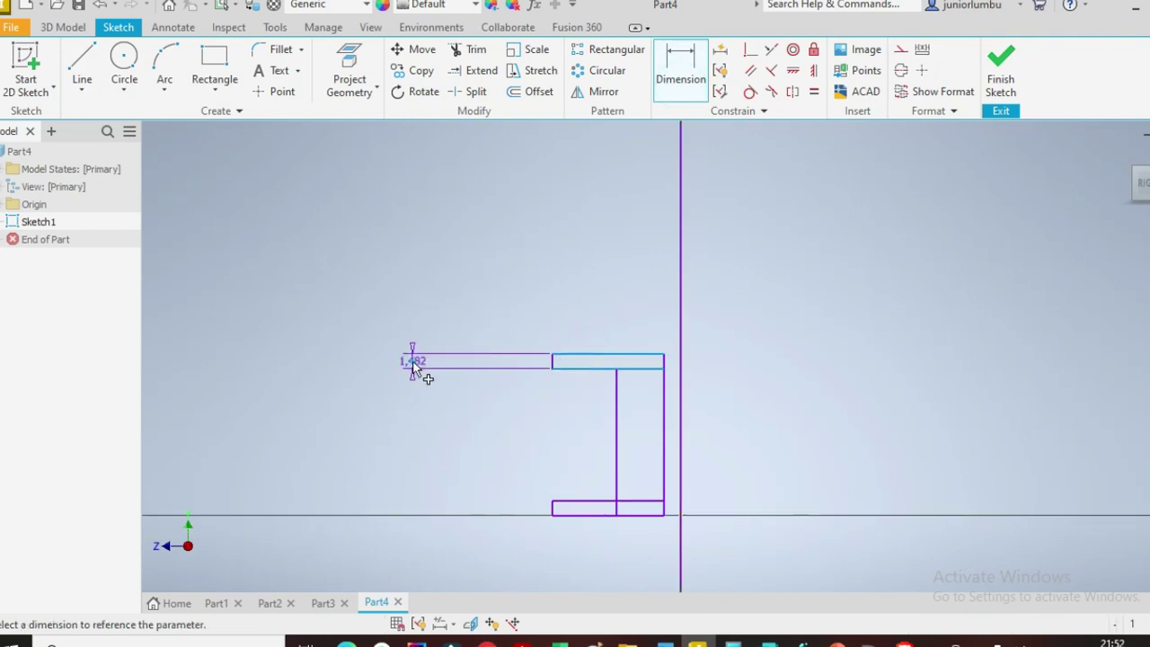
{"action": "left_click", "coordinate": [413, 362]}
{"action": "key", "text": "Return"}
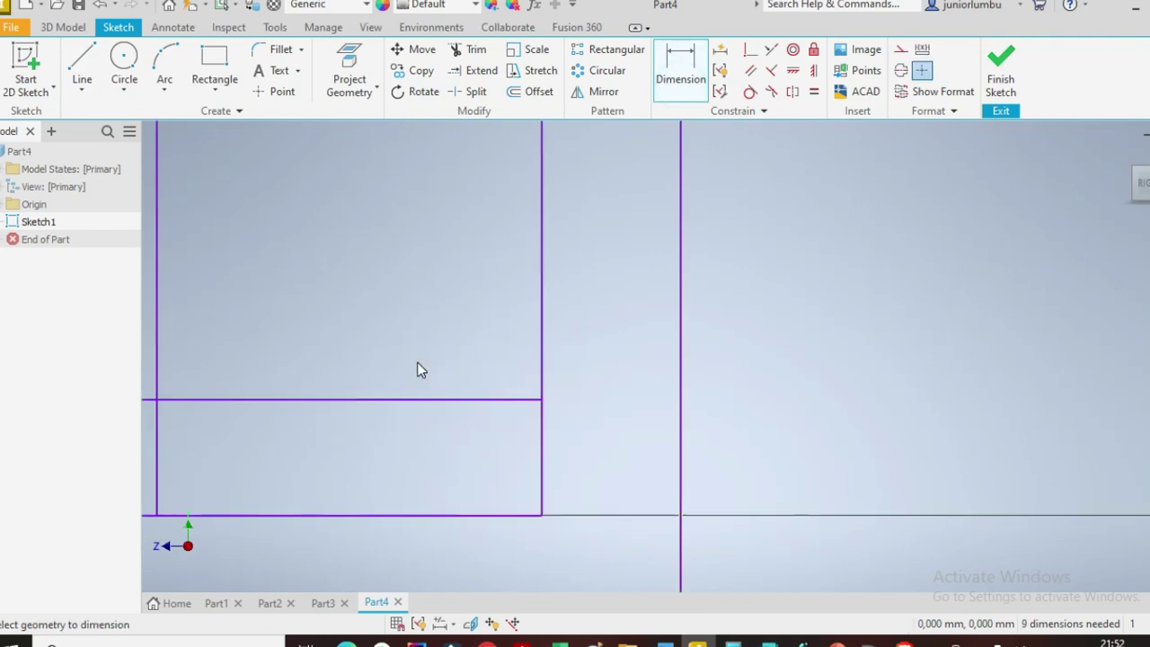
Step: Dimension the lower flange's thickness as 12 mm
{"action": "scroll", "coordinate": [441, 399], "scroll_direction": "down", "scroll_amount": 4}
{"action": "scroll", "coordinate": [436, 422], "scroll_direction": "up", "scroll_amount": 3}
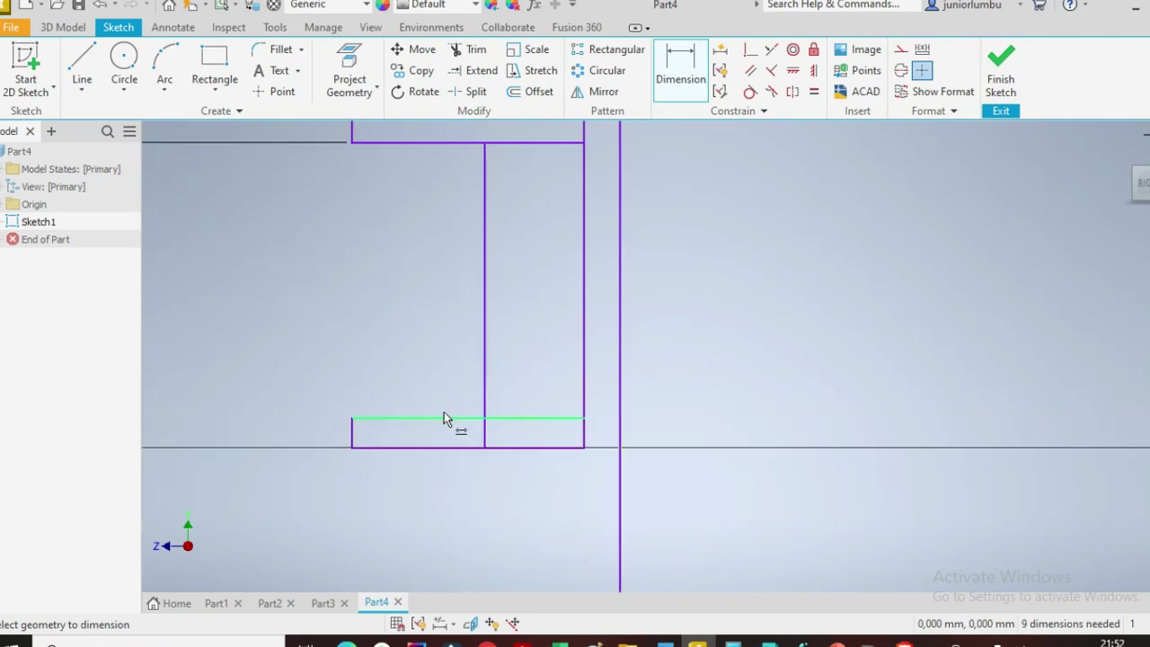
{"action": "left_click", "coordinate": [444, 419]}
{"action": "left_click", "coordinate": [442, 448]}
{"action": "left_click", "coordinate": [263, 393]}
{"action": "type", "text": "12"}
{"action": "key", "text": "Return"}
Step: Set the distance between the web's outer edge and the long vertical line to 25 mm
{"action": "scroll", "coordinate": [322, 405], "scroll_direction": "down", "scroll_amount": 3}
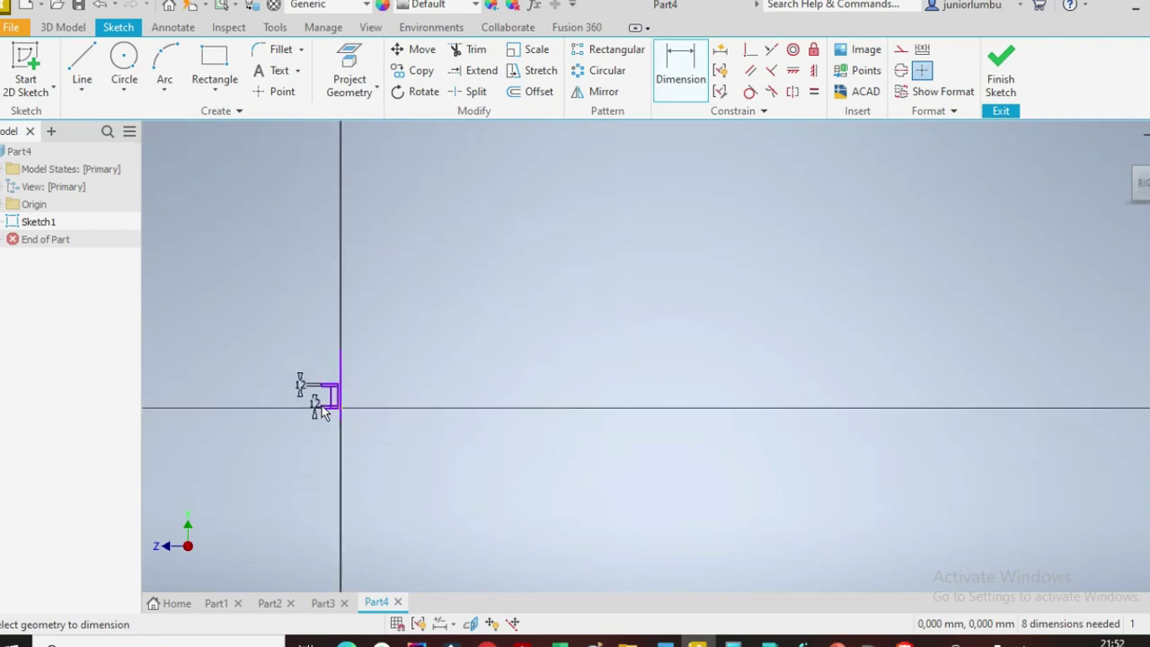
{"action": "scroll", "coordinate": [283, 411], "scroll_direction": "up", "scroll_amount": 2}
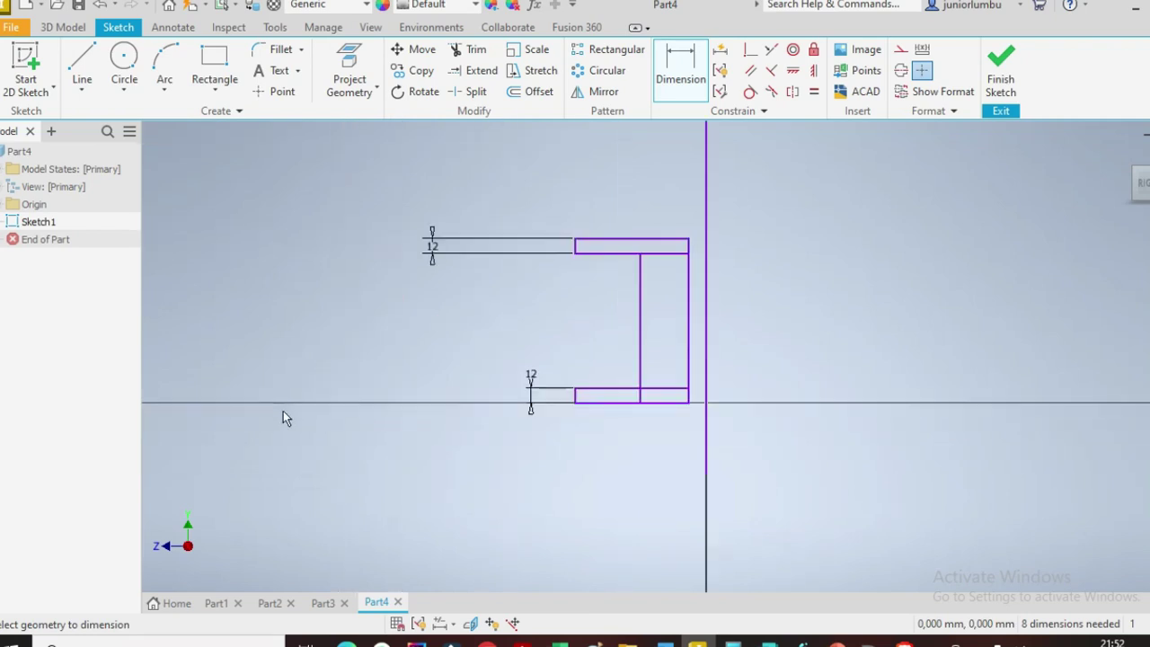
{"action": "left_click", "coordinate": [688, 277]}
{"action": "left_click", "coordinate": [706, 278]}
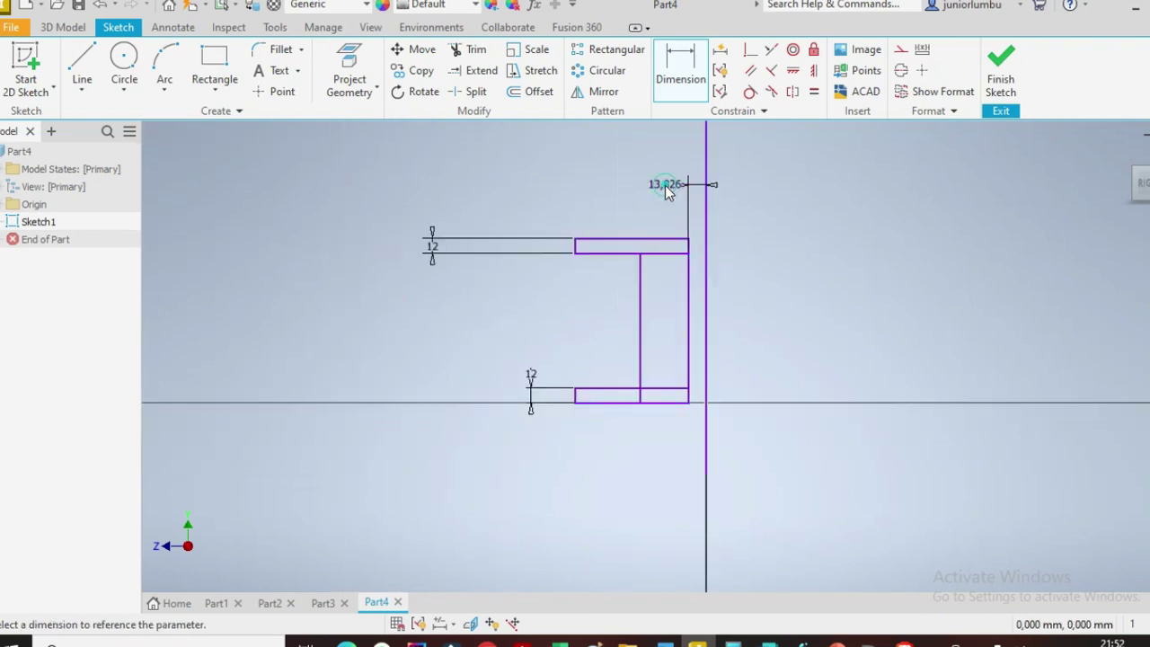
{"action": "left_click", "coordinate": [651, 191]}
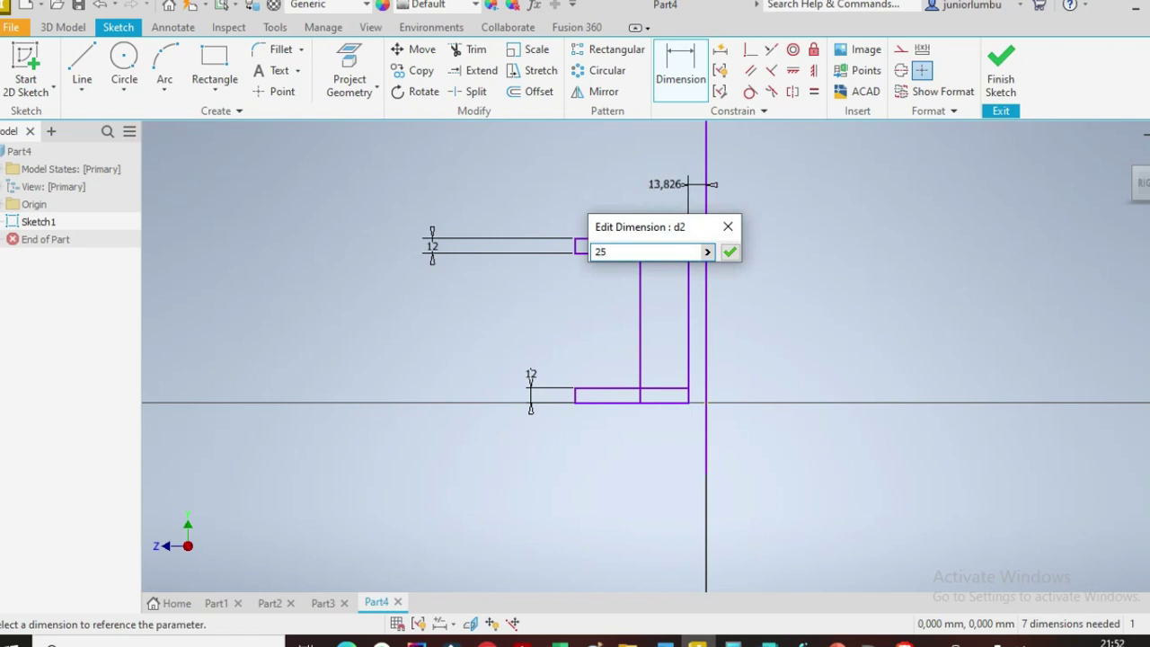
{"action": "key", "text": "Return"}
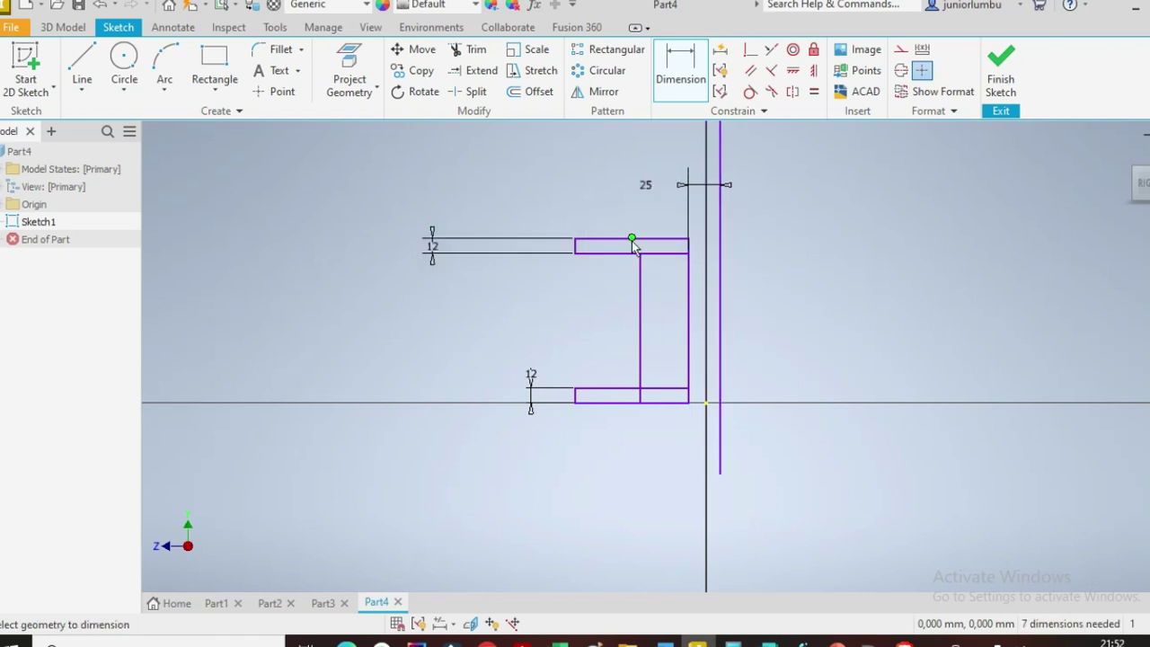
Step: Set the profile's overall height, from the upper flange's top edge to the lower flange's bottom edge, to 150 mm
{"action": "left_click", "coordinate": [610, 404]}
{"action": "left_click", "coordinate": [422, 346]}
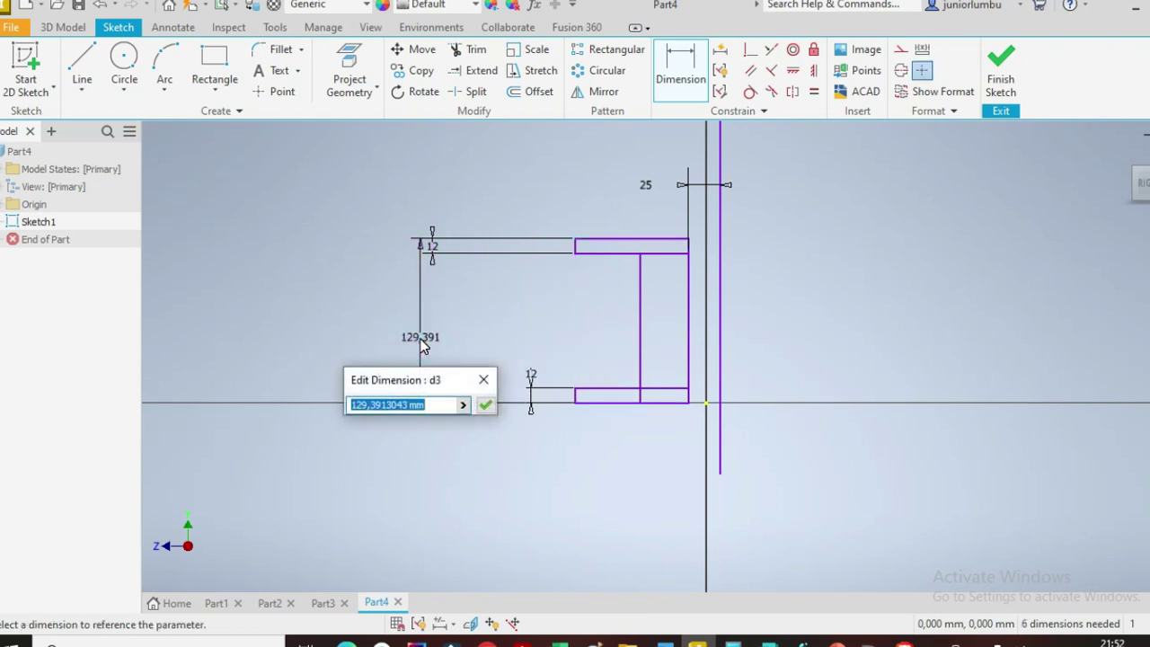
{"action": "key", "text": "Return"}
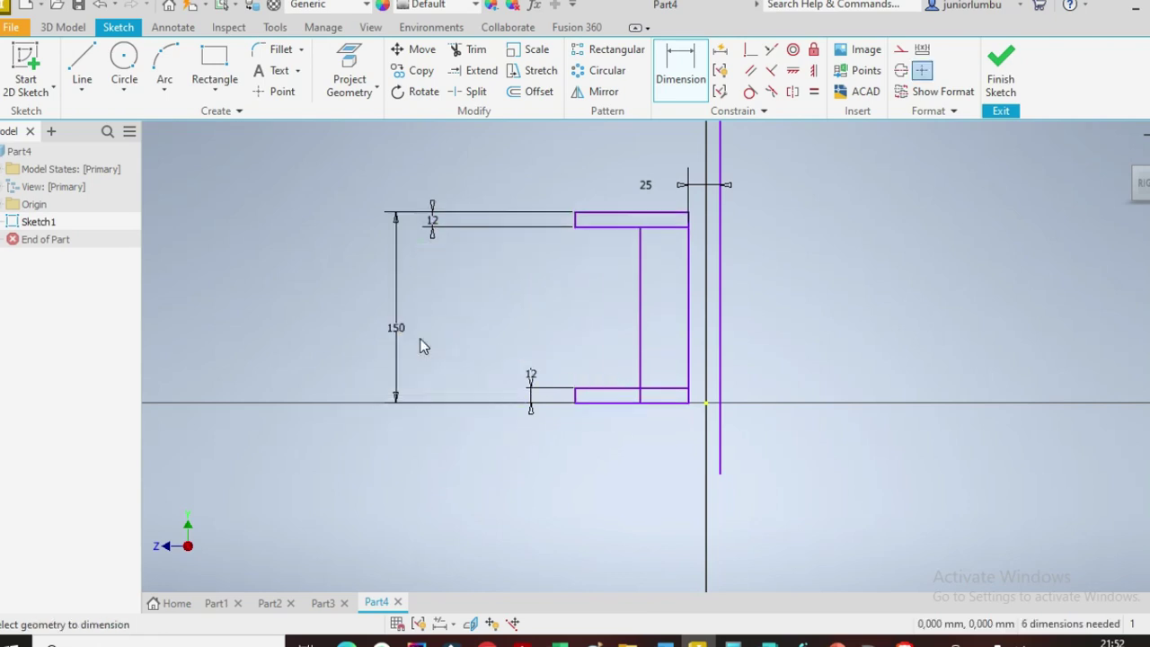
Step: Dimension the web's thickness as 10 mm
{"action": "left_click", "coordinate": [639, 270]}
{"action": "left_click", "coordinate": [688, 289]}
{"action": "left_click", "coordinate": [653, 449]}
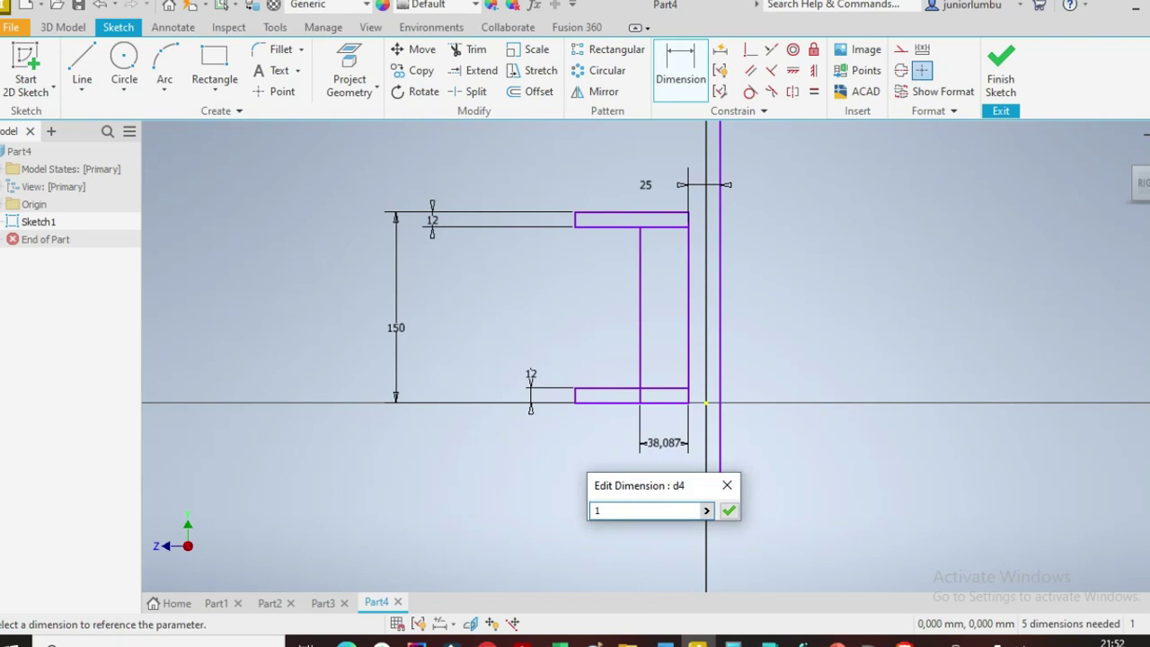
{"action": "type", "text": "10"}
{"action": "key", "text": "Return"}
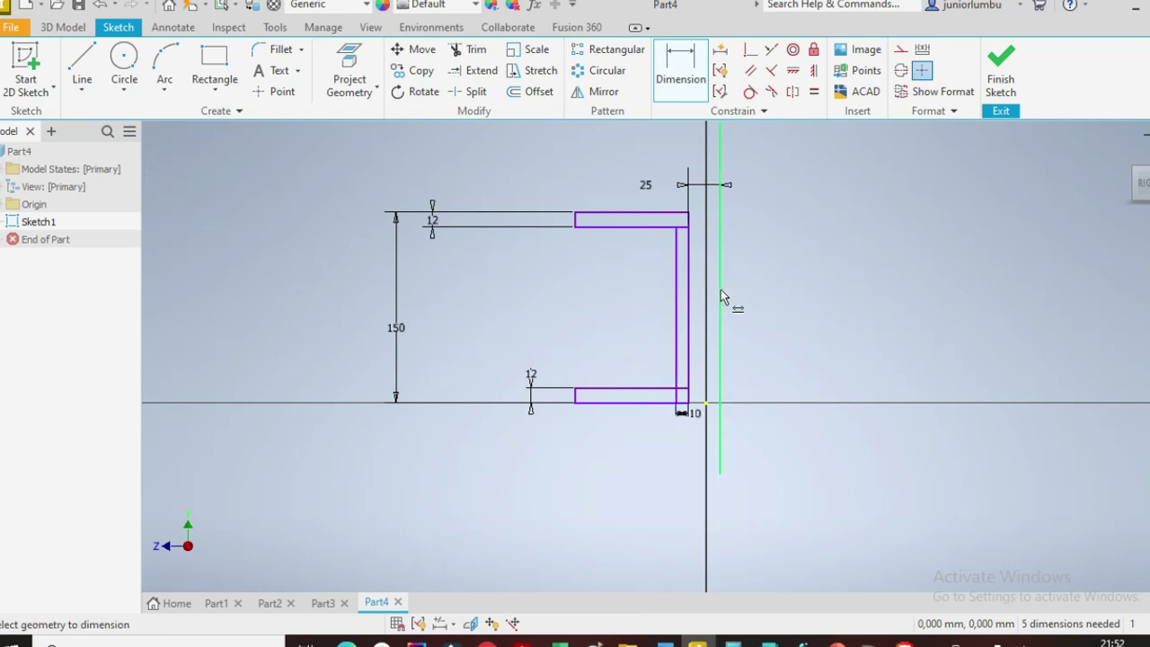
Step: Set the distance from the lower flange's free end to the long vertical line to 60 mm
{"action": "scroll", "coordinate": [763, 262], "scroll_direction": "down", "scroll_amount": 3}
{"action": "scroll", "coordinate": [765, 263], "scroll_direction": "up", "scroll_amount": 4}
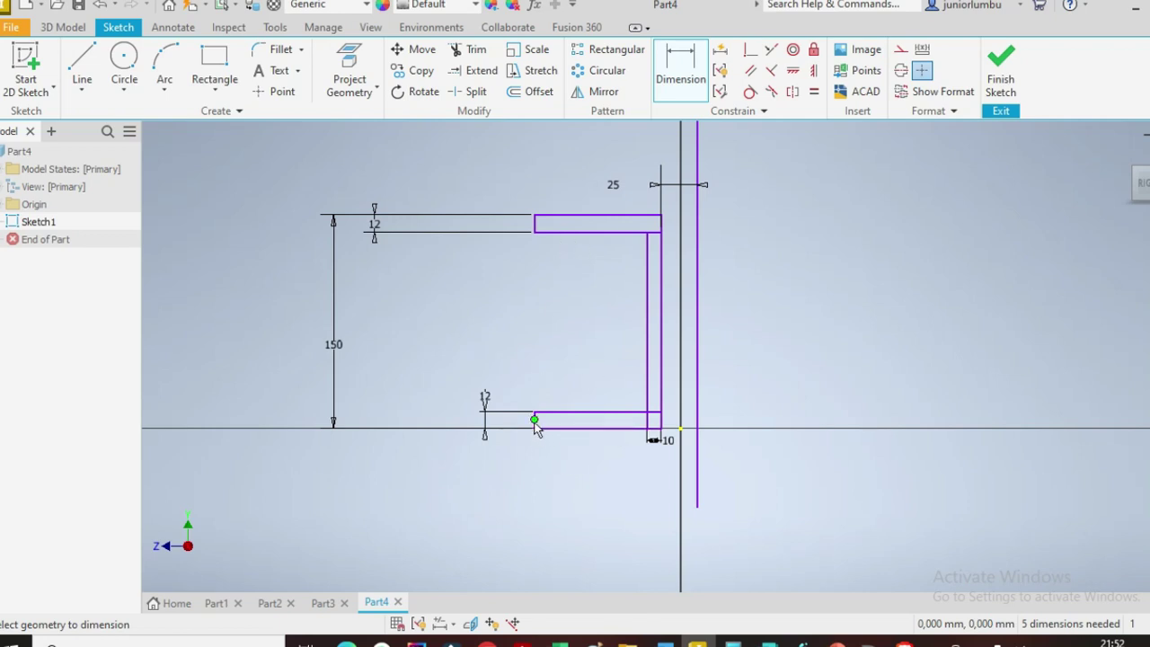
{"action": "left_click", "coordinate": [698, 400]}
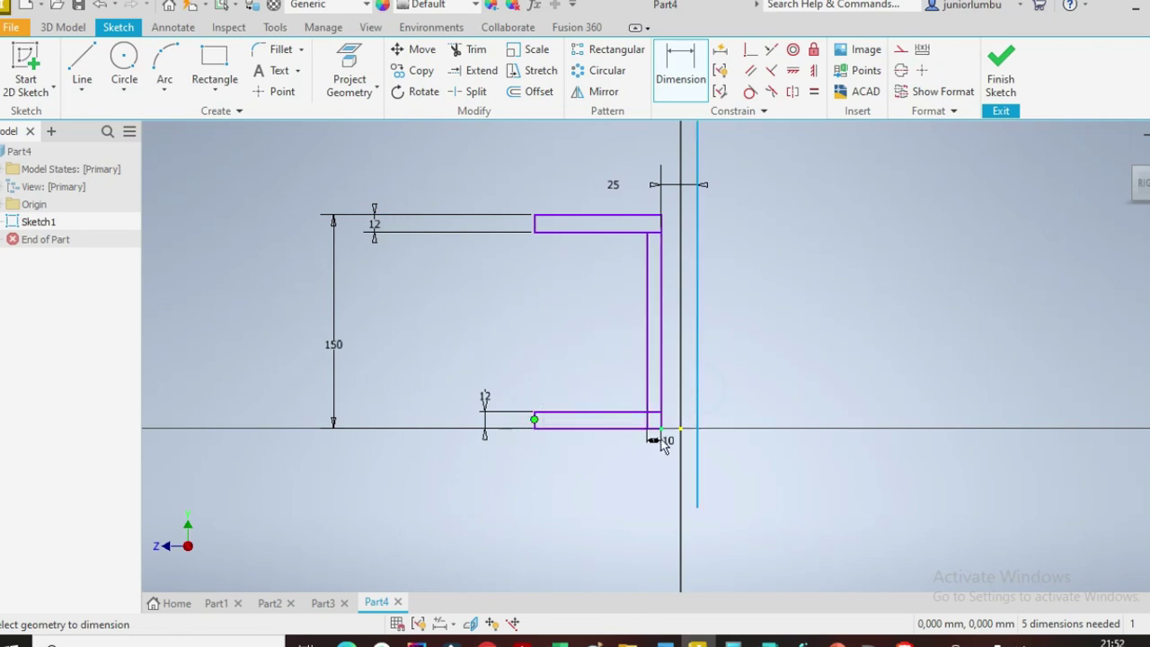
{"action": "left_click", "coordinate": [486, 493]}
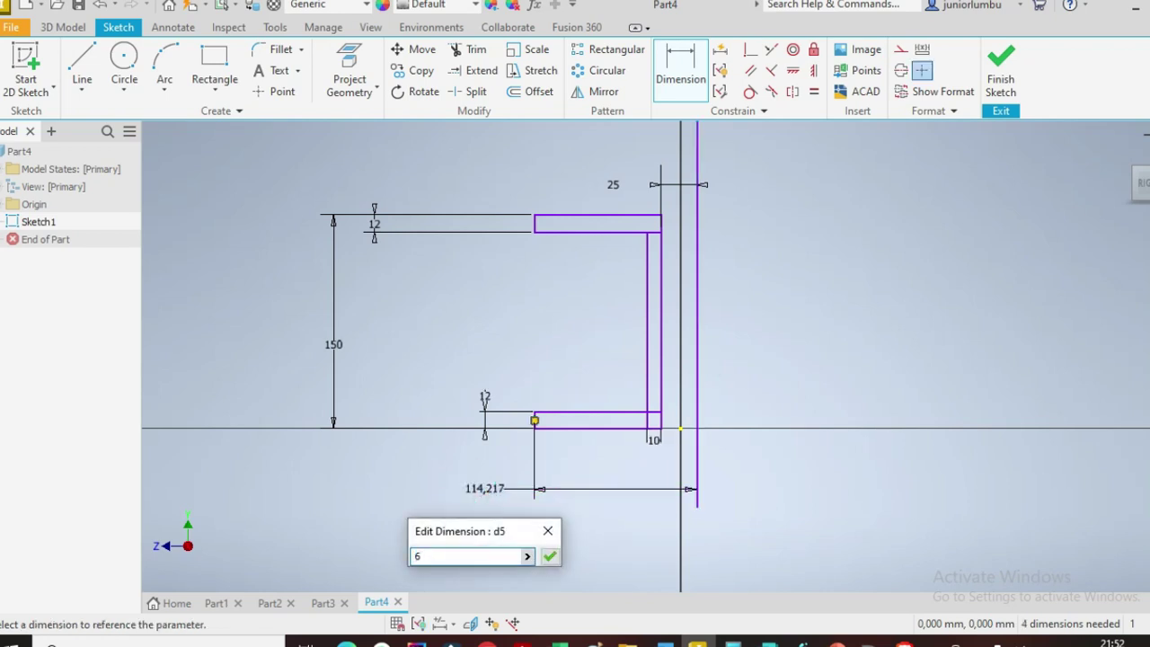
{"action": "key", "text": "Return"}
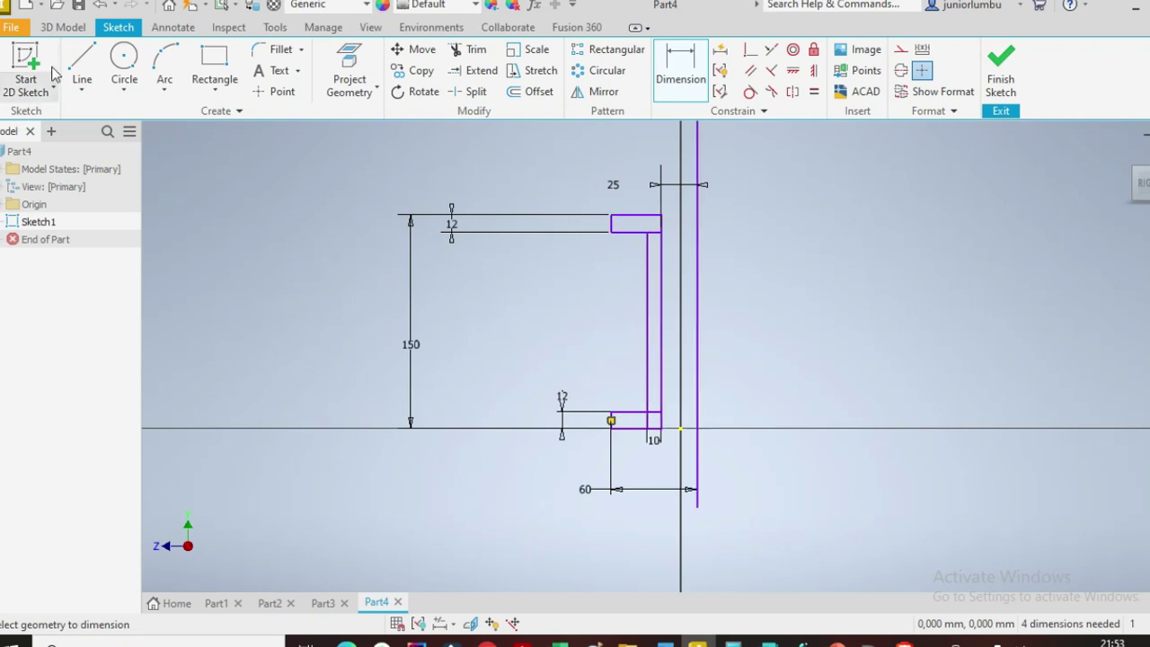
Step: Draw a slanted line rising from the long vertical line, away from the profile, and set the angle between them to 65 degrees
{"action": "left_click", "coordinate": [81, 70]}
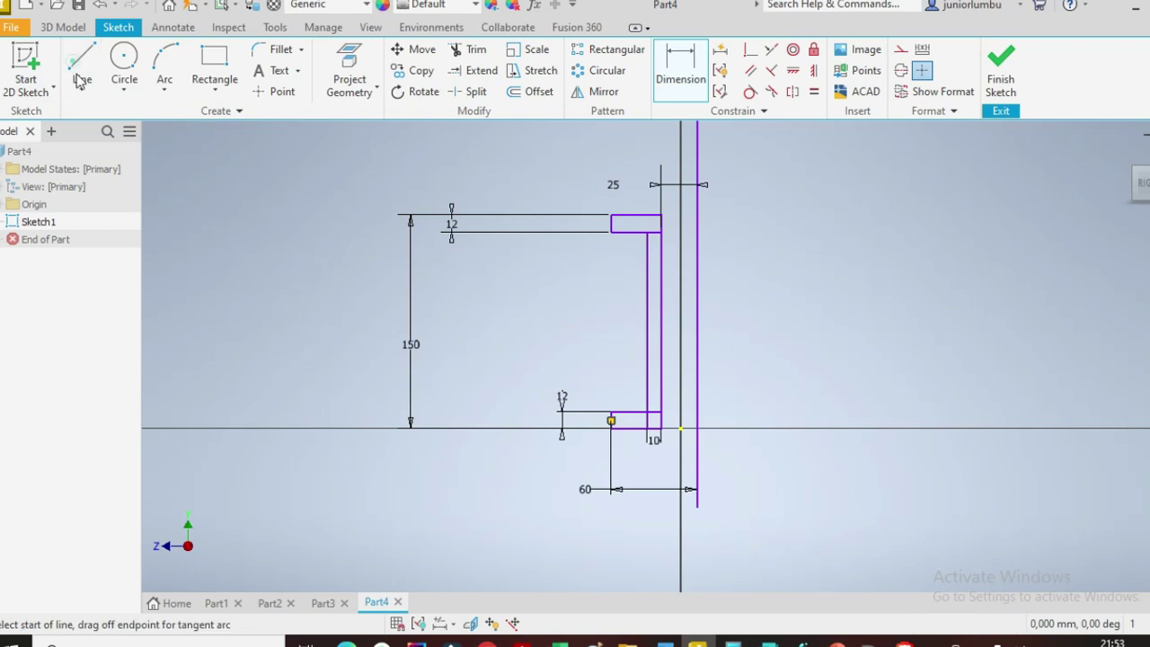
{"action": "left_click", "coordinate": [698, 359]}
{"action": "left_click", "coordinate": [884, 240]}
{"action": "left_click", "coordinate": [680, 101]}
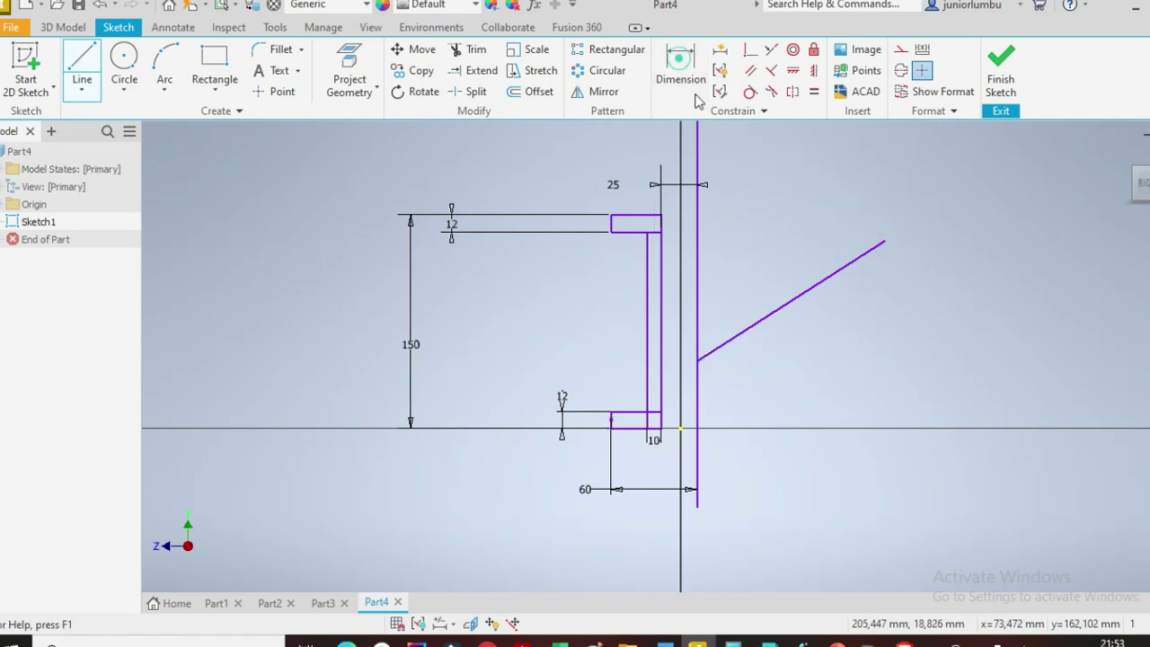
{"action": "left_click", "coordinate": [698, 269]}
{"action": "left_click", "coordinate": [753, 323]}
{"action": "left_click", "coordinate": [745, 275]}
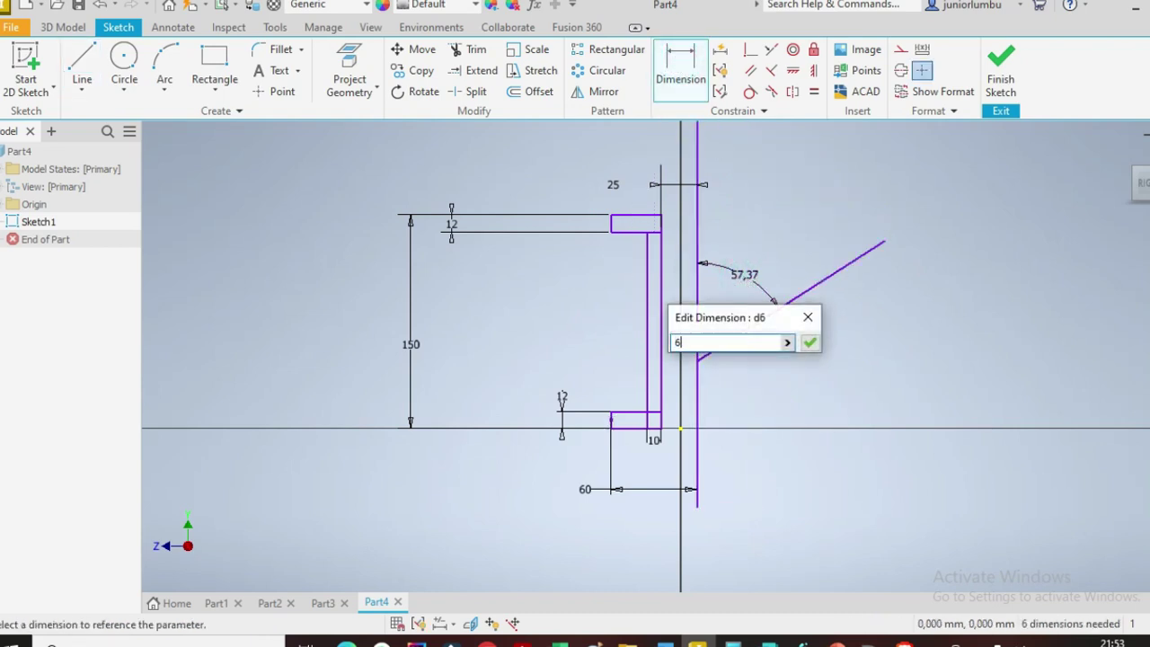
{"action": "key", "text": "Return"}
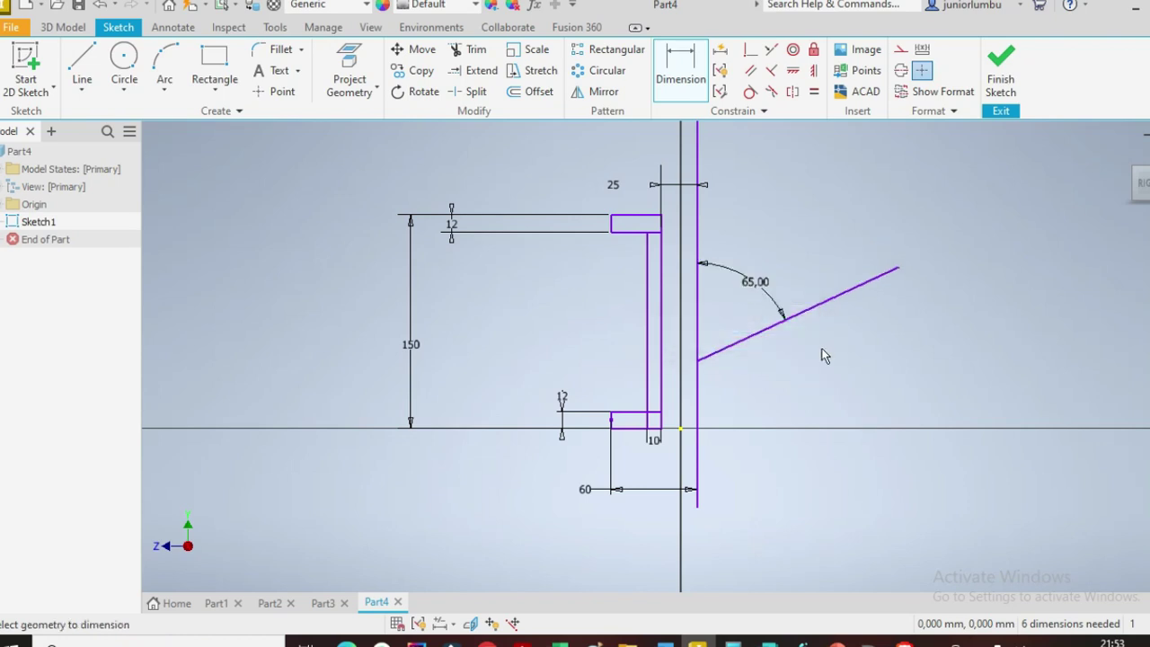
Step: Draw a three-point rectangle about 105 mm long, running along the upper side of the slanted line
{"action": "scroll", "coordinate": [813, 344], "scroll_direction": "up", "scroll_amount": 3}
{"action": "scroll", "coordinate": [802, 342], "scroll_direction": "down", "scroll_amount": 3}
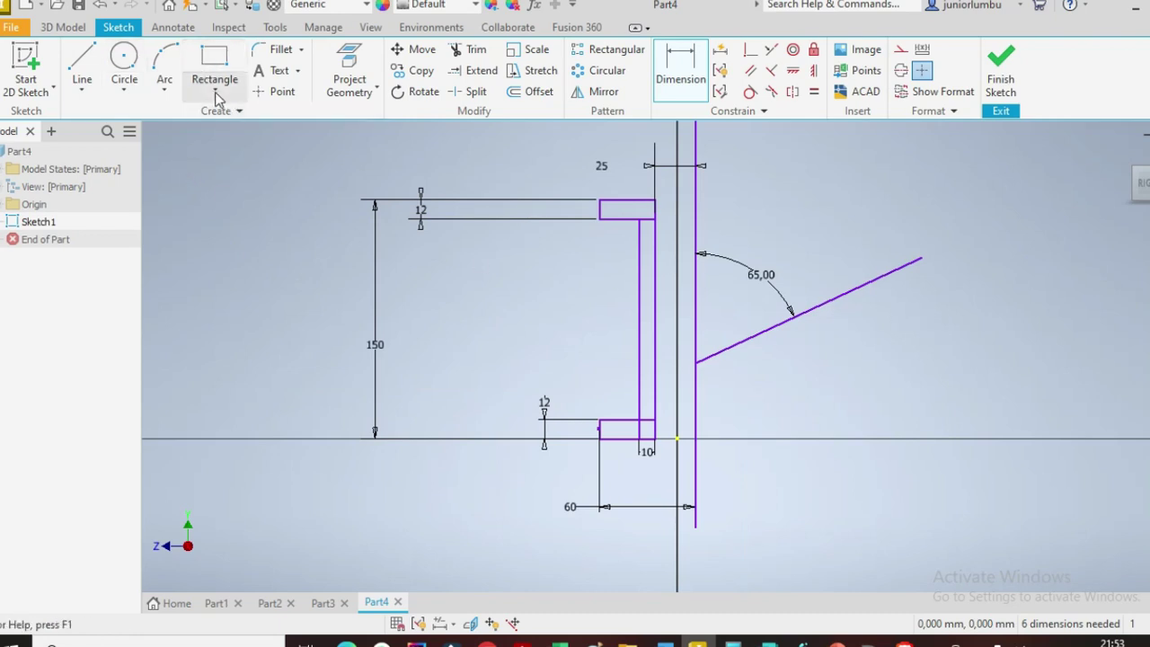
{"action": "left_click", "coordinate": [215, 91]}
{"action": "left_click", "coordinate": [228, 155]}
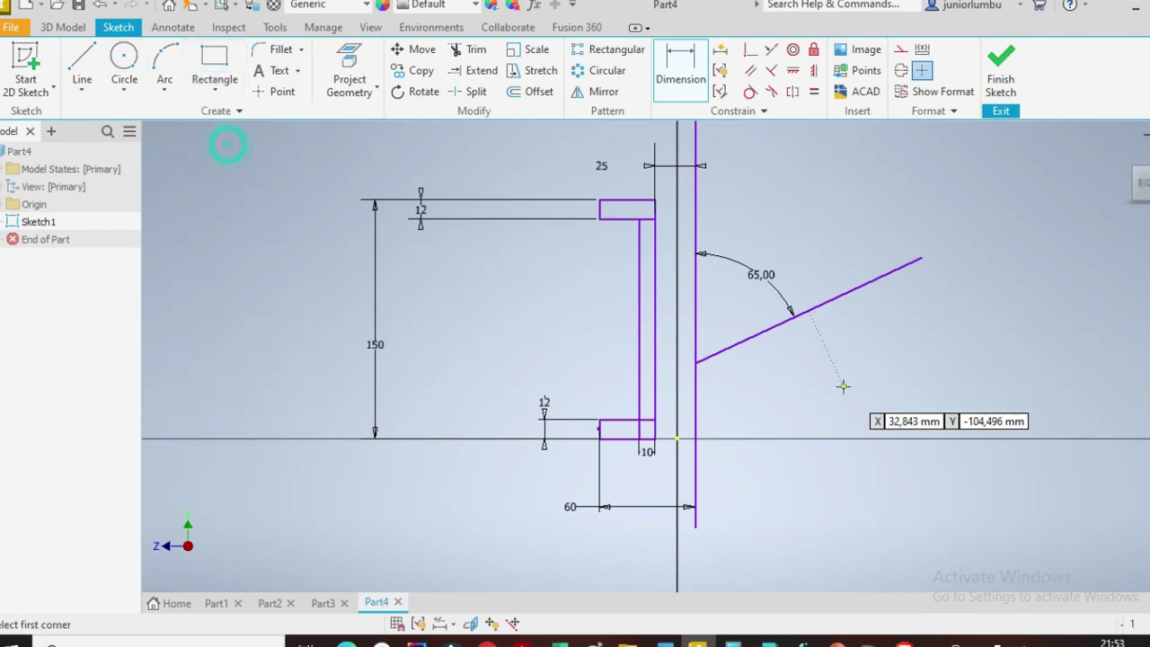
{"action": "left_click", "coordinate": [732, 320]}
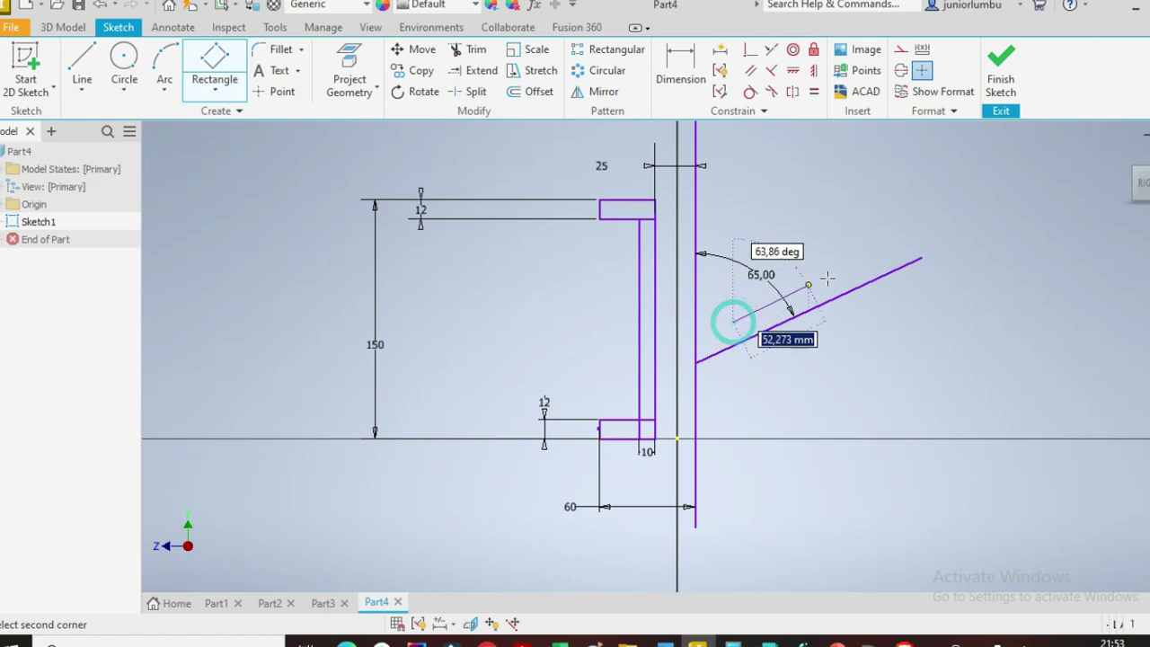
{"action": "left_click", "coordinate": [883, 250]}
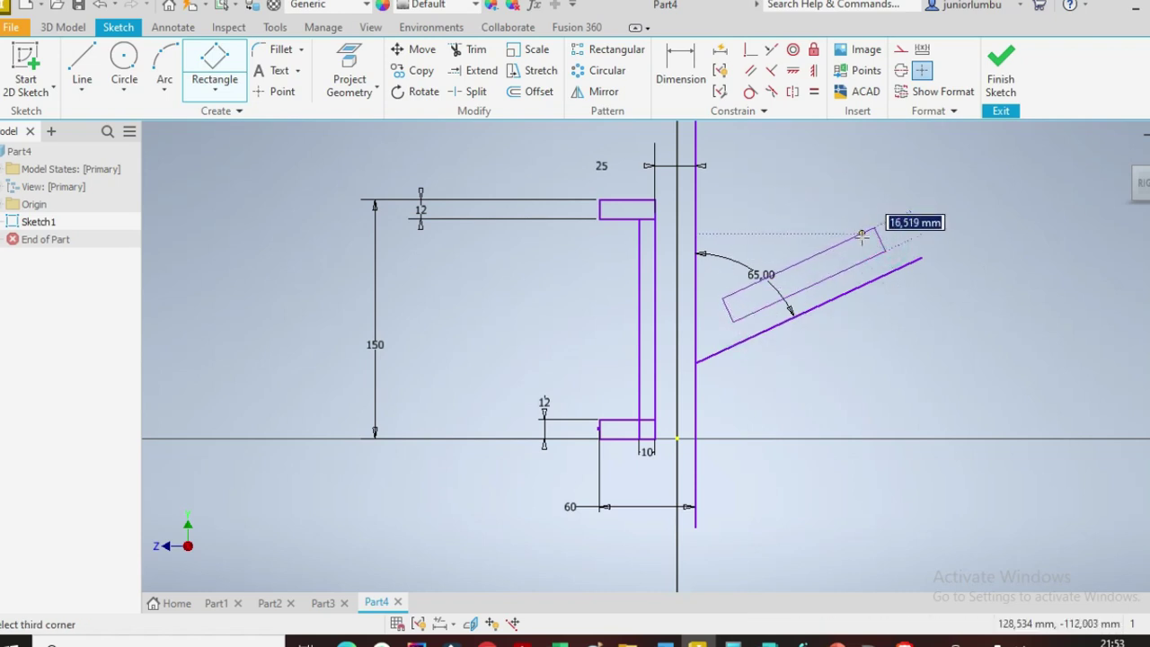
{"action": "left_click", "coordinate": [873, 232]}
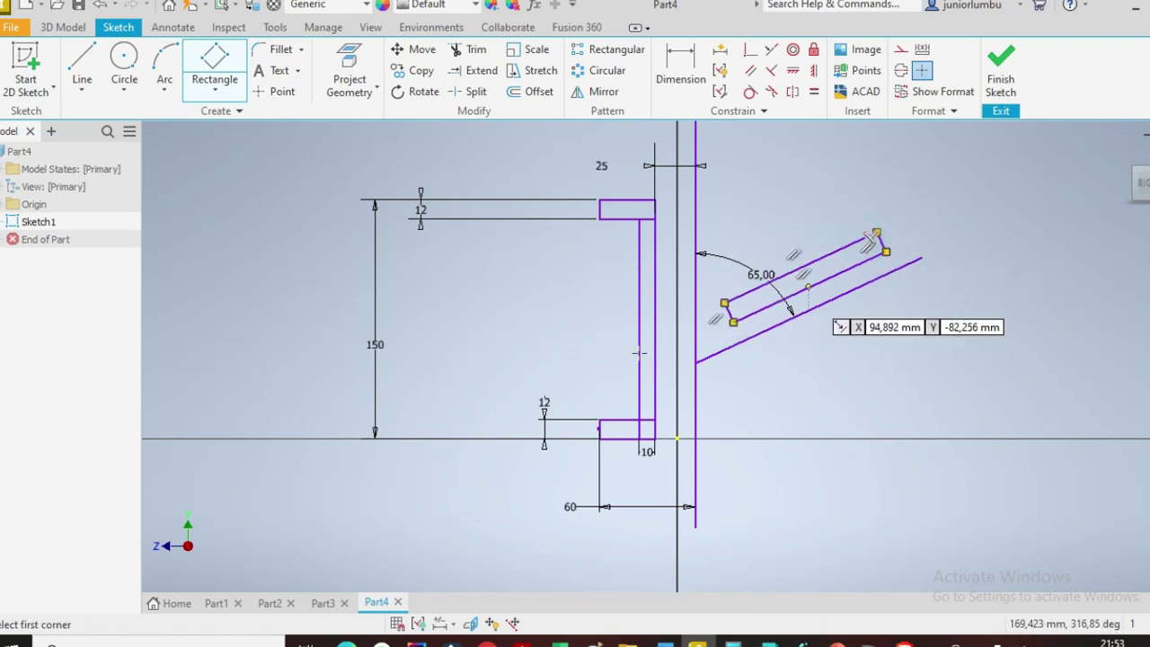
Step: Constrain the tilted rectangle's lower long edge parallel to the slanted line
{"action": "left_click", "coordinate": [77, 66]}
{"action": "left_click", "coordinate": [753, 70]}
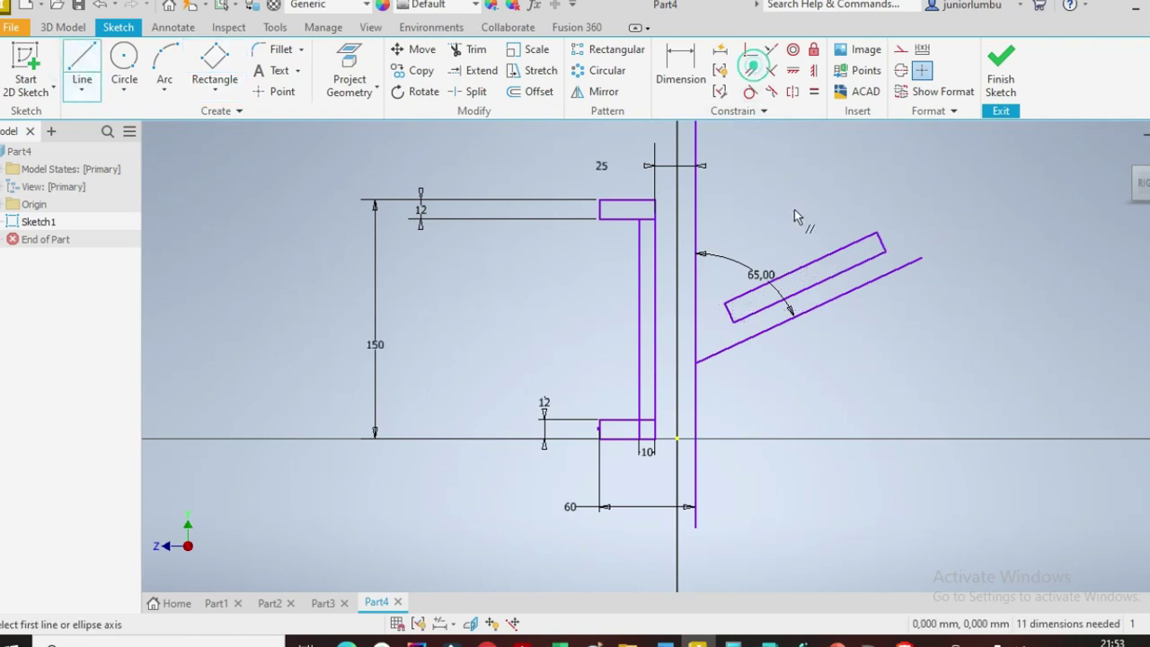
{"action": "left_click", "coordinate": [821, 286]}
{"action": "left_click", "coordinate": [827, 302]}
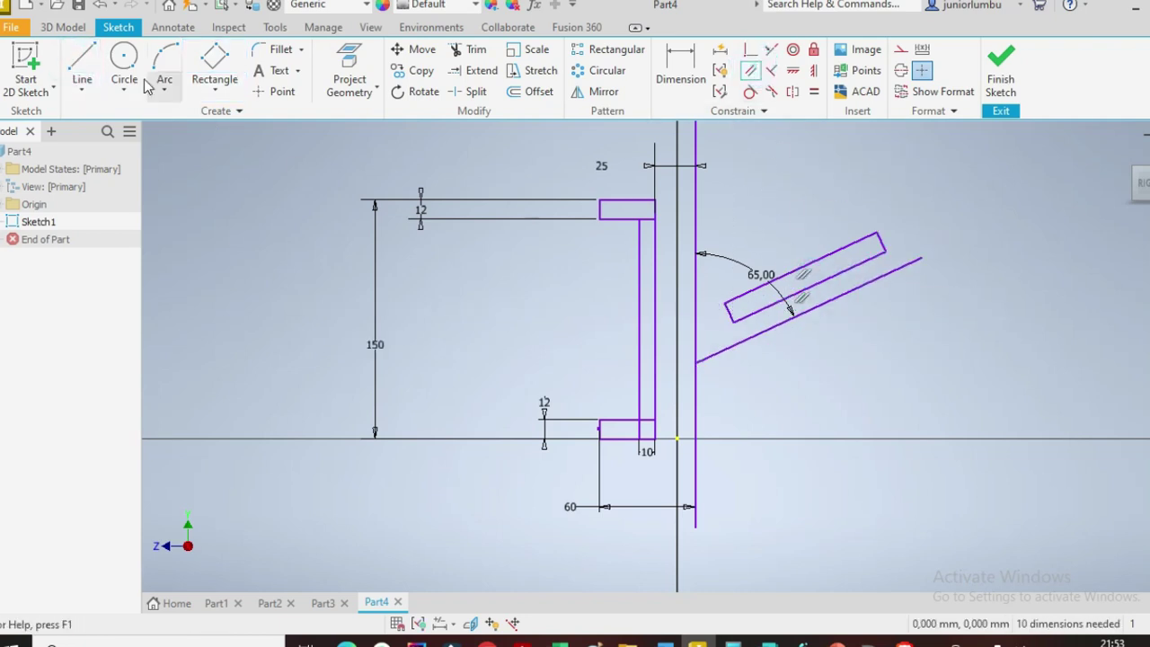
Step: Draw a steep line past the tilted rectangle's far end, crossing the slanted line, and make it collinear with the rectangle's short end edge
{"action": "left_click", "coordinate": [82, 65]}
{"action": "left_click", "coordinate": [854, 187]}
{"action": "left_click", "coordinate": [951, 394]}
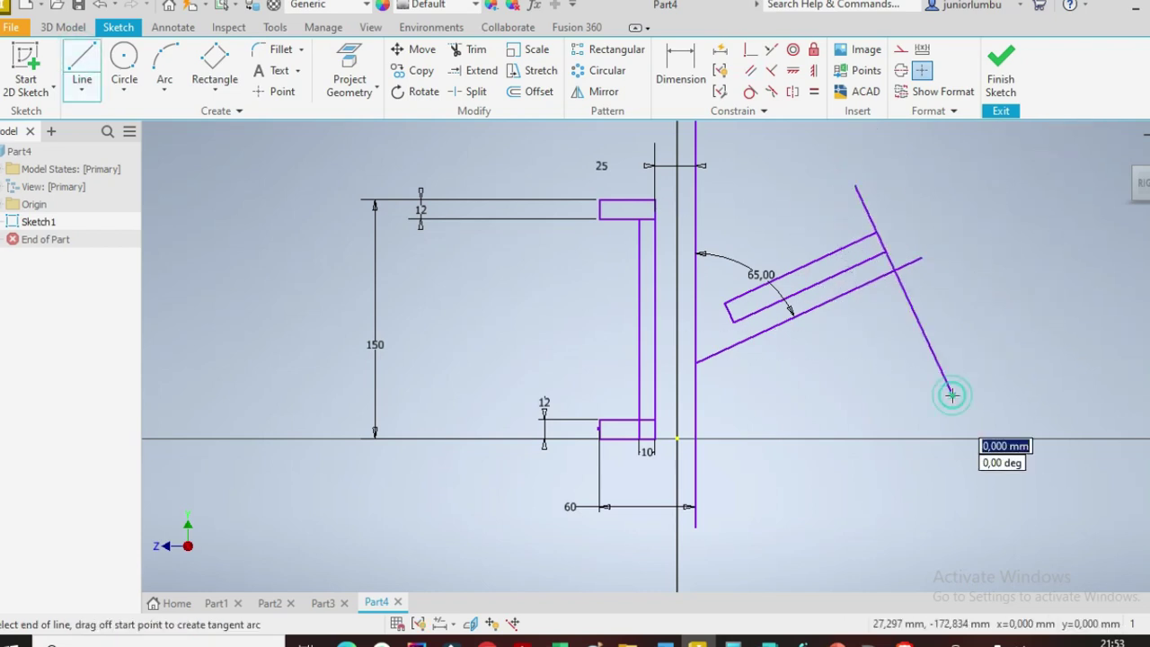
{"action": "left_click", "coordinate": [771, 51]}
{"action": "left_click", "coordinate": [863, 199]}
{"action": "left_click", "coordinate": [883, 250]}
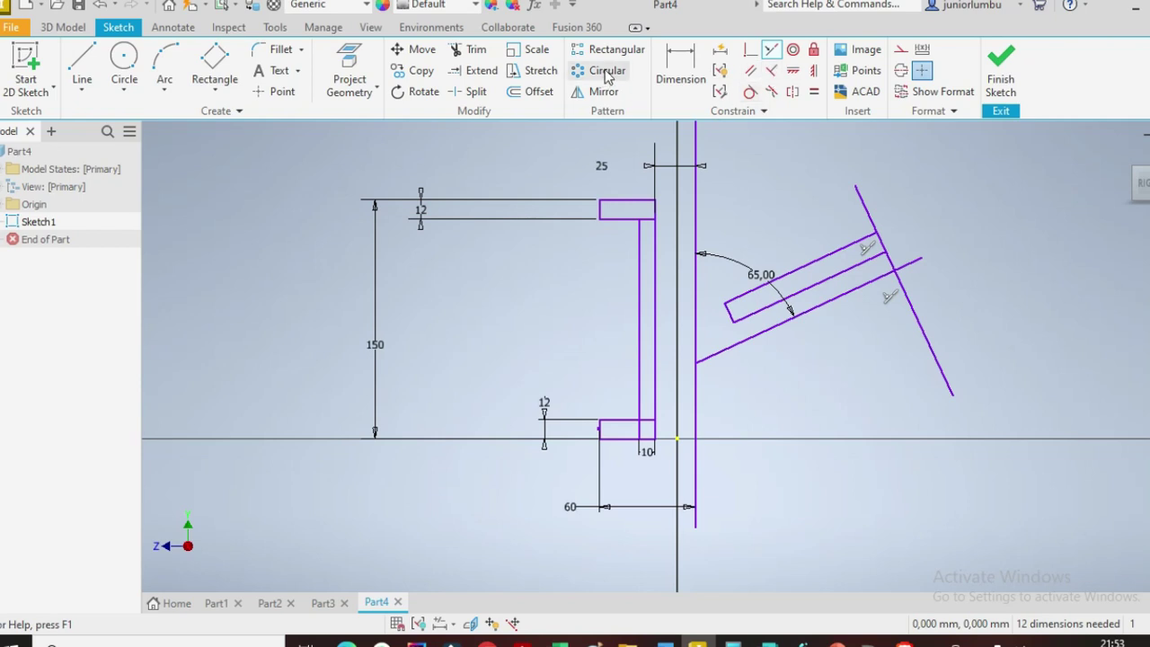
Step: Set the perpendicular distance from the slanted line's start point to the steep crossing line to 120 mm
{"action": "left_click", "coordinate": [680, 72]}
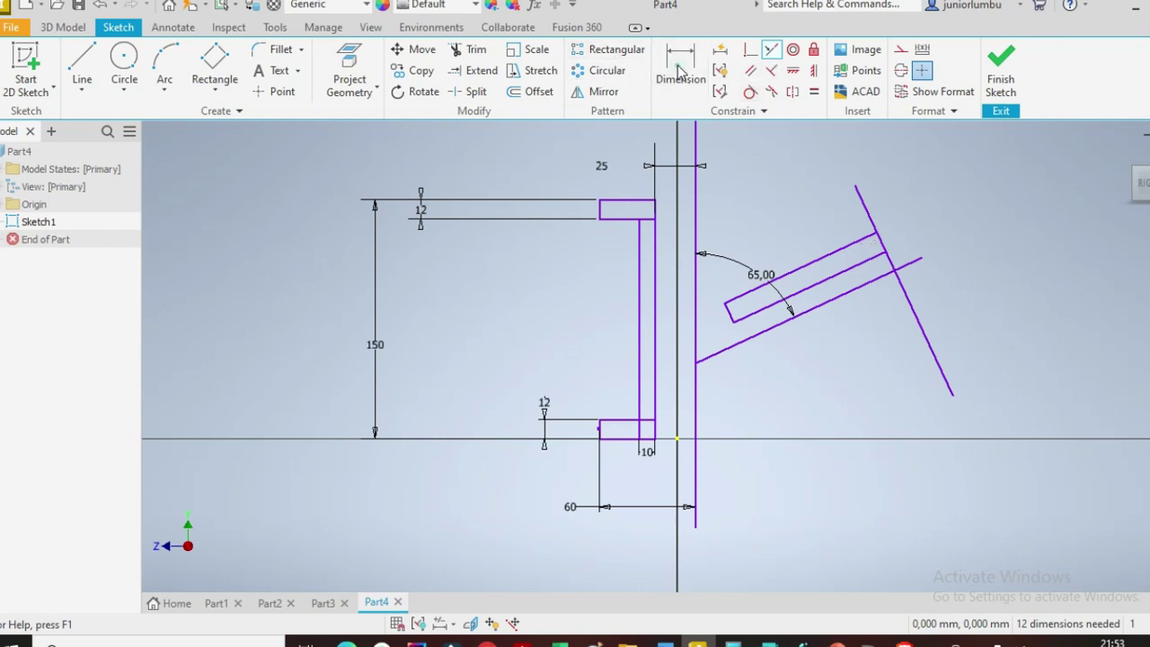
{"action": "scroll", "coordinate": [901, 270], "scroll_direction": "up", "scroll_amount": 5}
{"action": "left_click", "coordinate": [904, 257]}
{"action": "scroll", "coordinate": [899, 270], "scroll_direction": "down", "scroll_amount": 5}
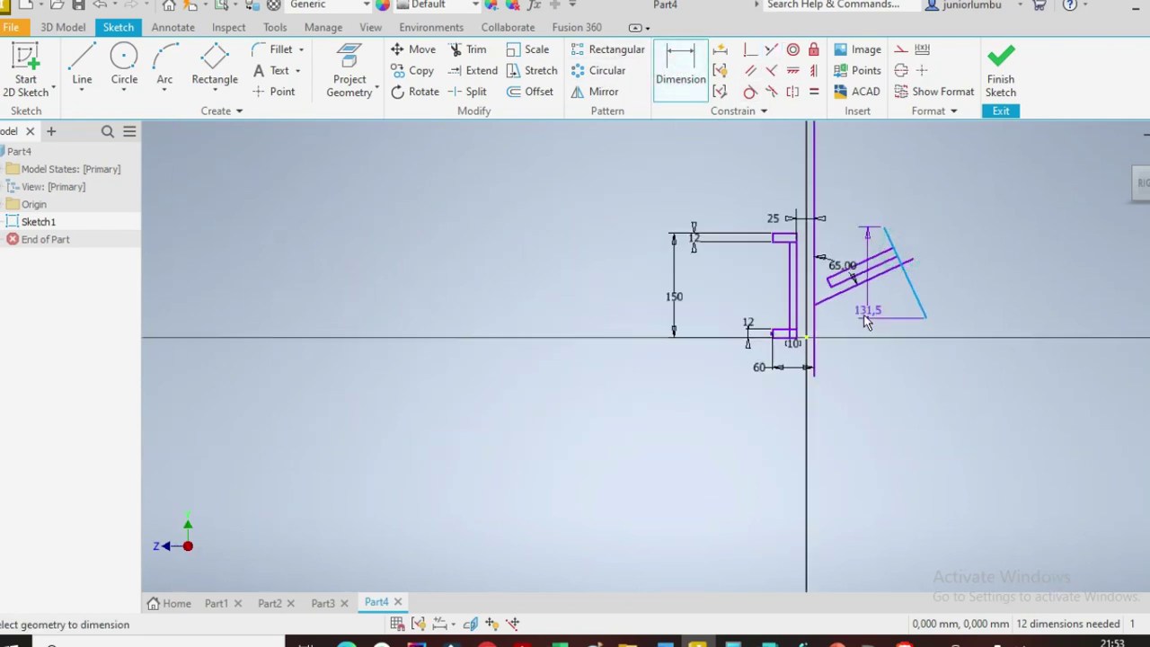
{"action": "scroll", "coordinate": [886, 303], "scroll_direction": "up", "scroll_amount": 2}
{"action": "left_click", "coordinate": [777, 296]}
{"action": "left_click", "coordinate": [858, 313]}
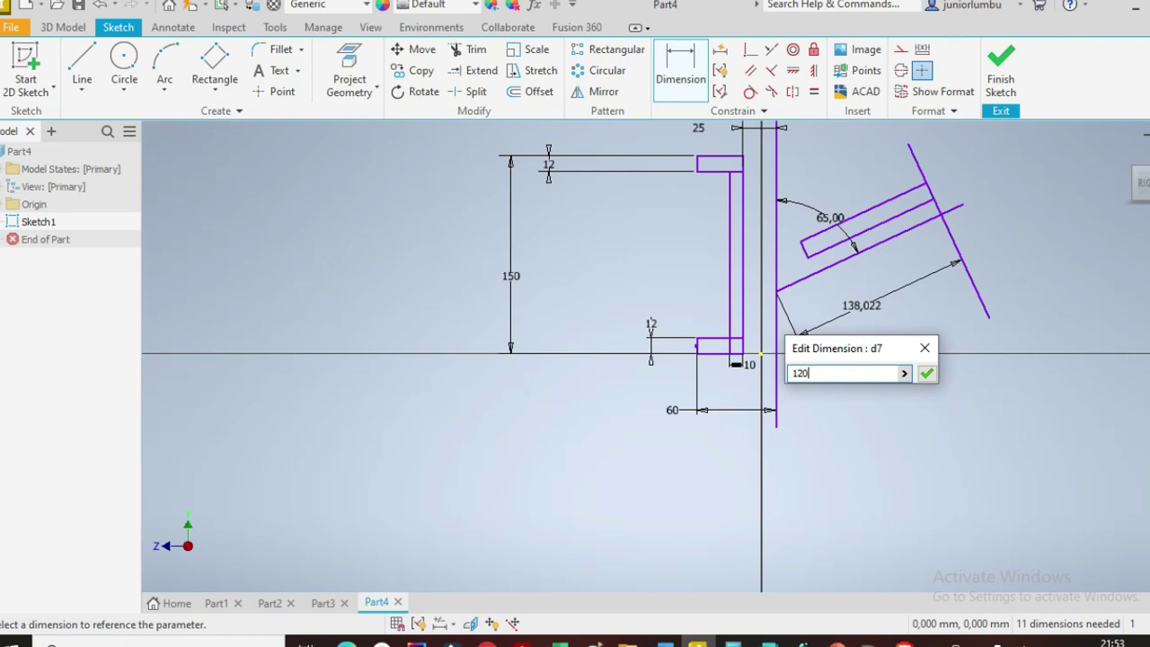
{"action": "key", "text": "Return"}
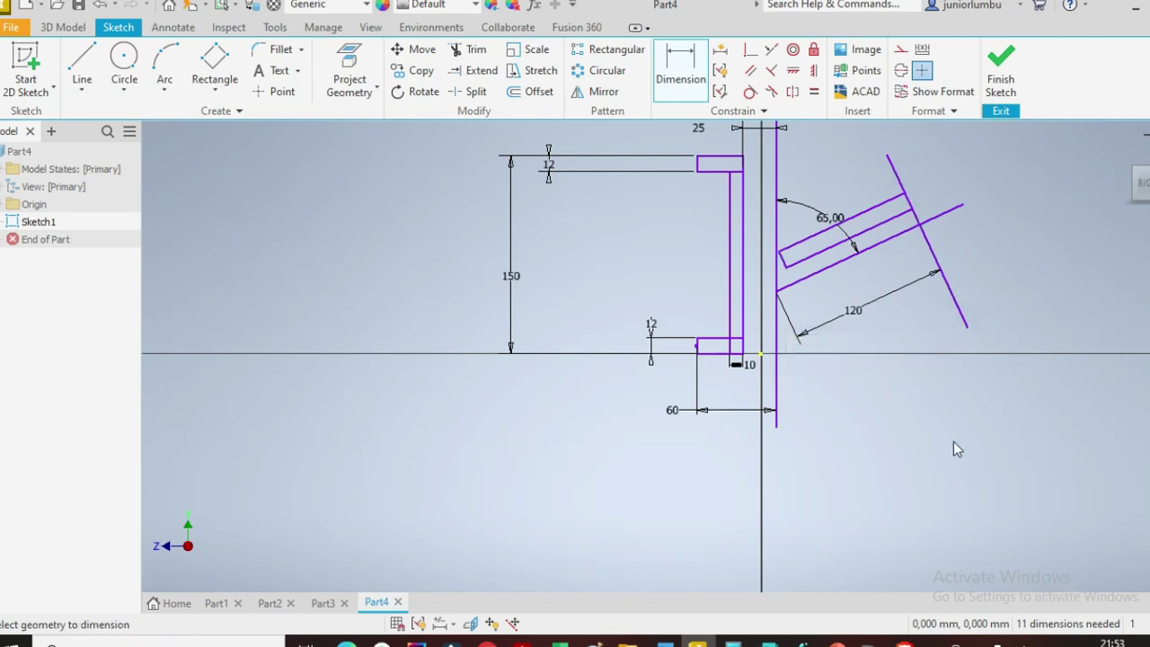
Step: Set the vertical distance from the lower flange's top edge to the slanted line's start point to 38 mm
{"action": "scroll", "coordinate": [949, 468], "scroll_direction": "up", "scroll_amount": 5}
{"action": "scroll", "coordinate": [656, 261], "scroll_direction": "down", "scroll_amount": 8}
{"action": "scroll", "coordinate": [646, 222], "scroll_direction": "up", "scroll_amount": 3}
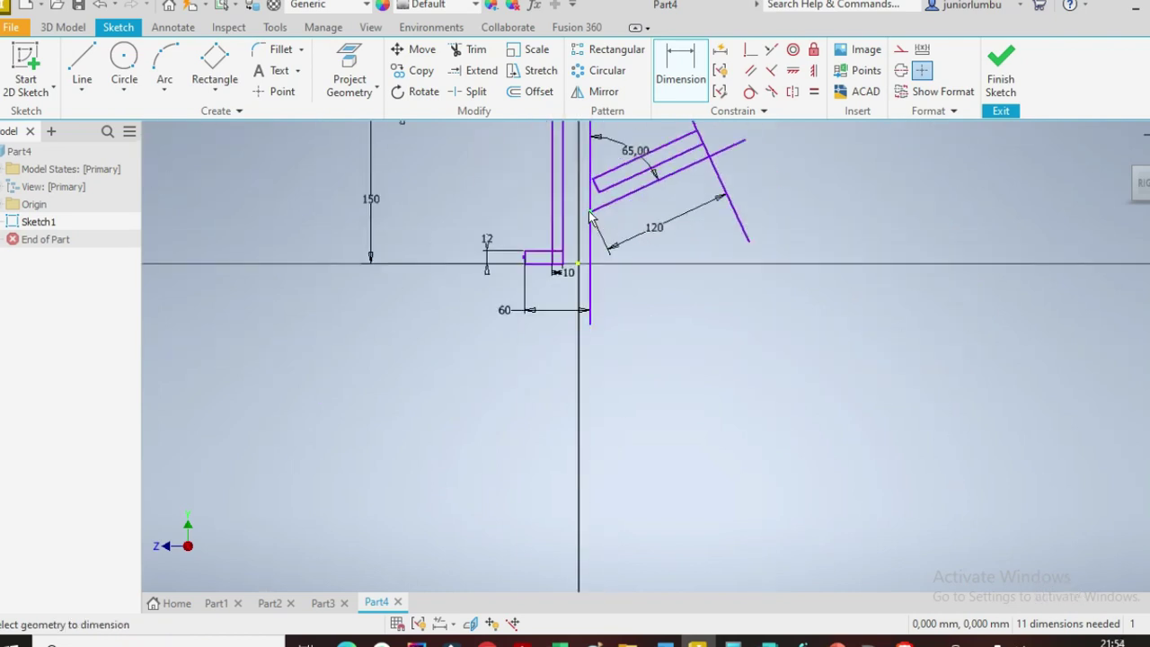
{"action": "scroll", "coordinate": [539, 253], "scroll_direction": "up", "scroll_amount": 3}
{"action": "left_click", "coordinate": [538, 256]}
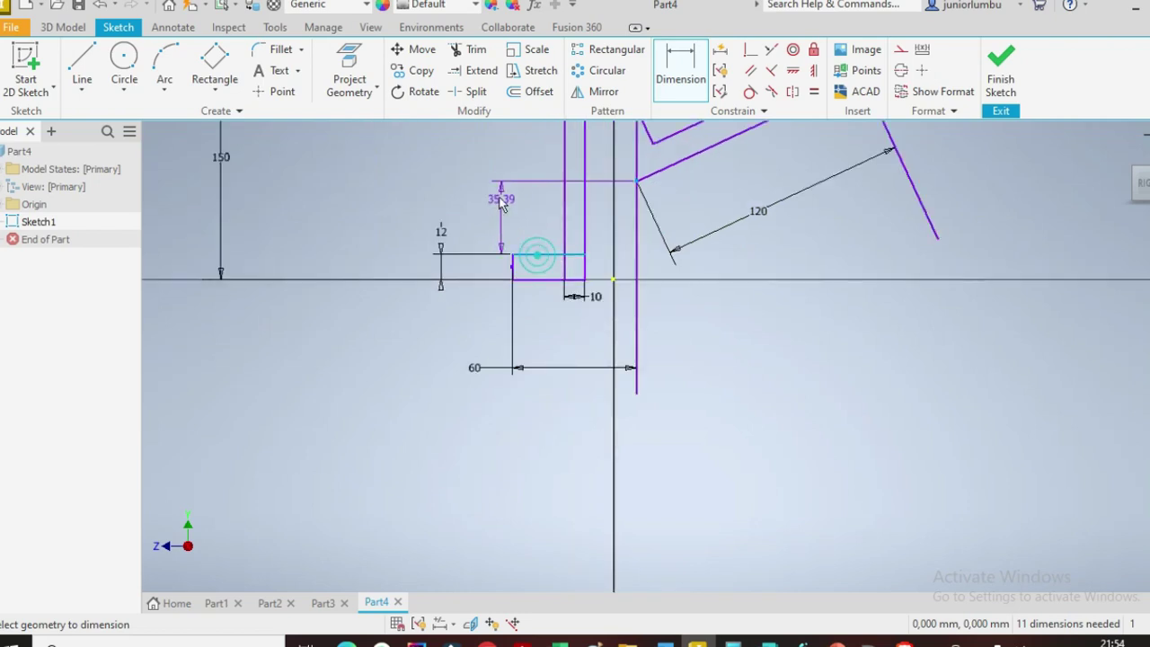
{"action": "left_click", "coordinate": [393, 206]}
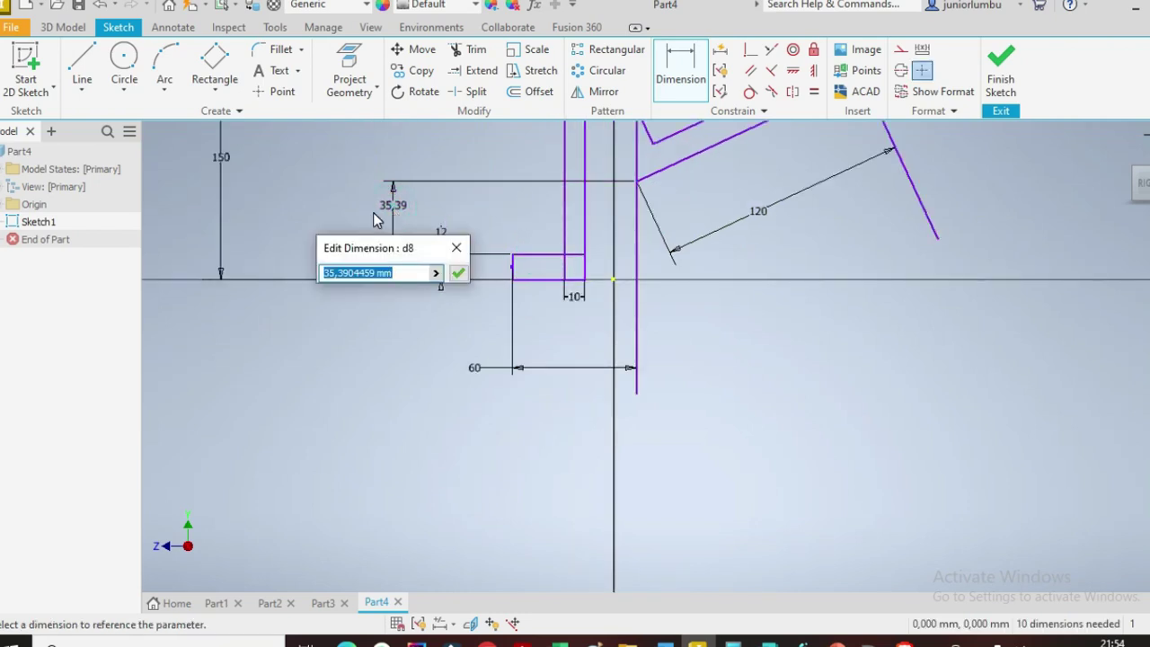
{"action": "key", "text": "Return"}
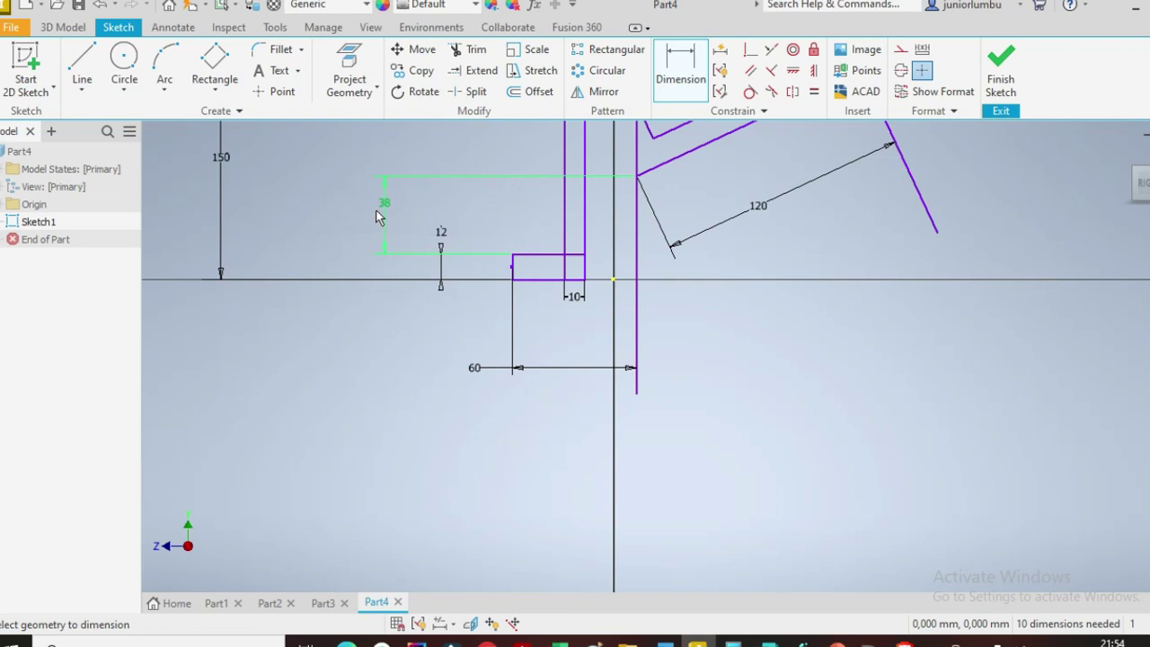
{"action": "scroll", "coordinate": [580, 316], "scroll_direction": "down", "scroll_amount": 5}
{"action": "scroll", "coordinate": [558, 230], "scroll_direction": "up", "scroll_amount": 3}
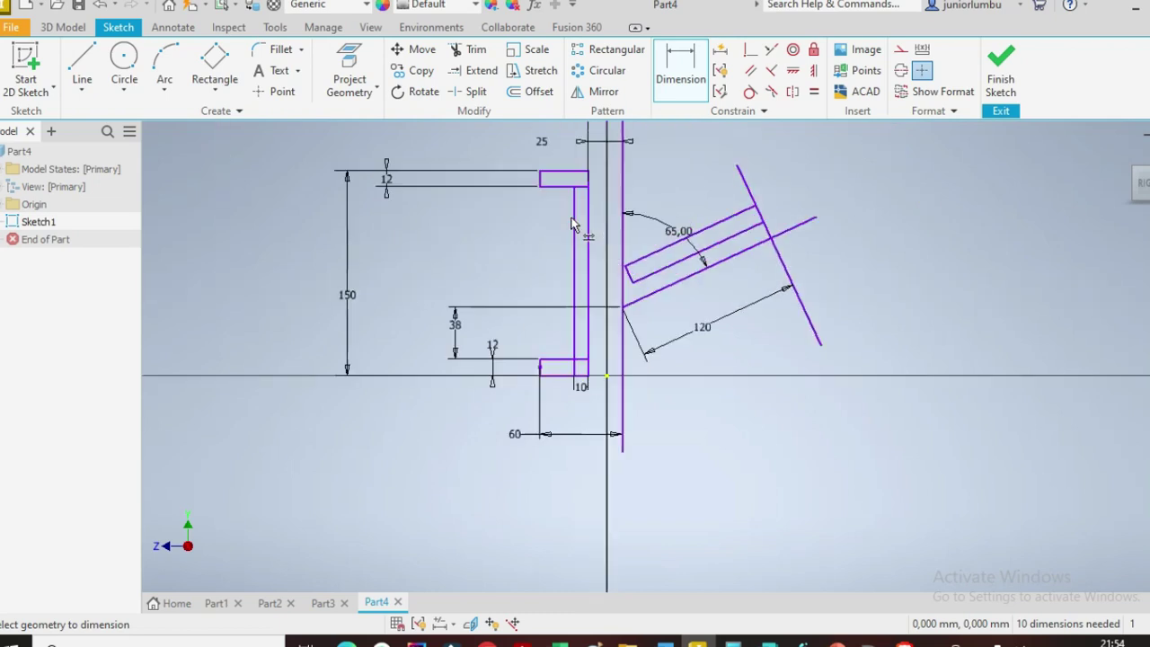
{"action": "left_click", "coordinate": [715, 225]}
{"action": "left_click", "coordinate": [682, 197]}
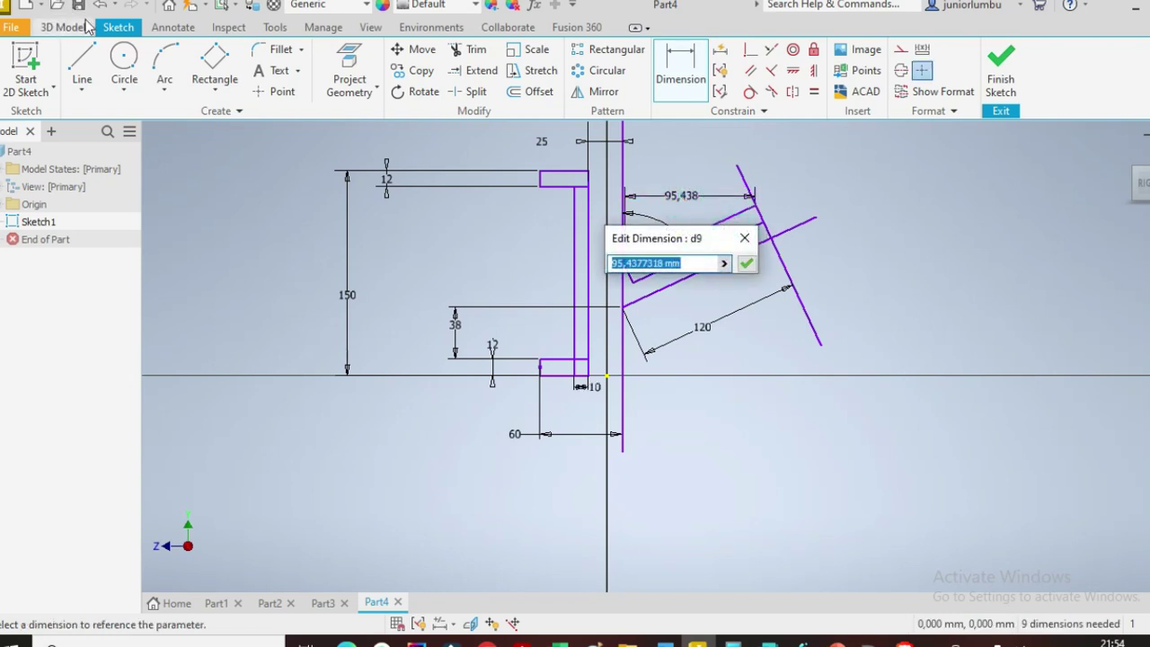
{"action": "left_click", "coordinate": [743, 239]}
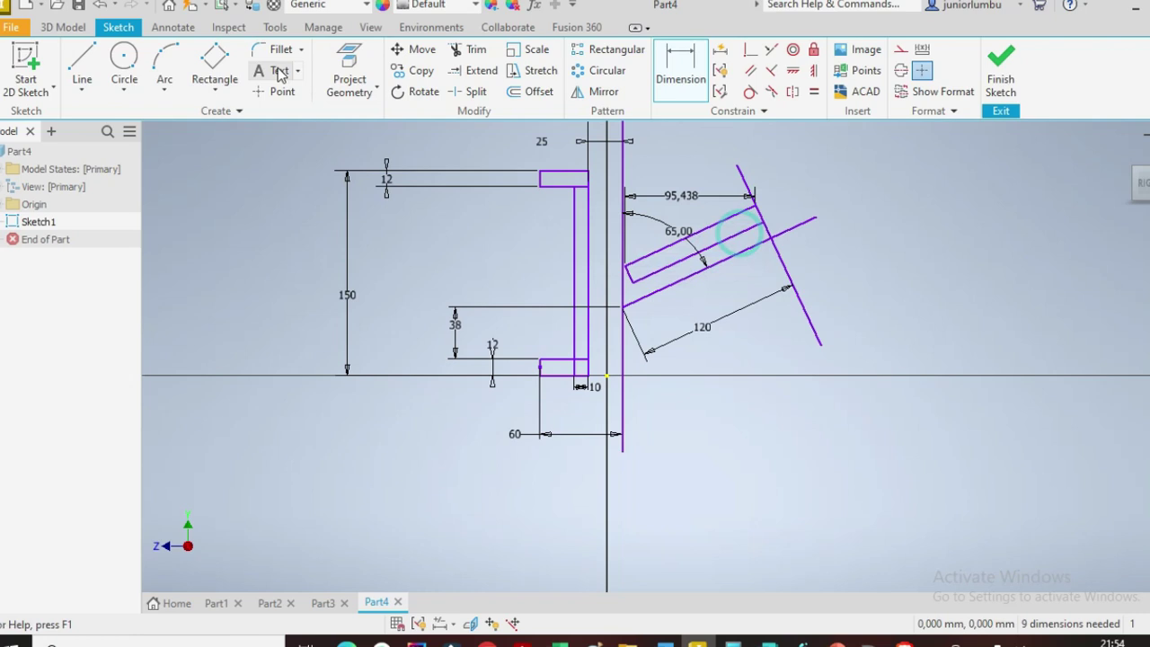
{"action": "left_click", "coordinate": [101, 5]}
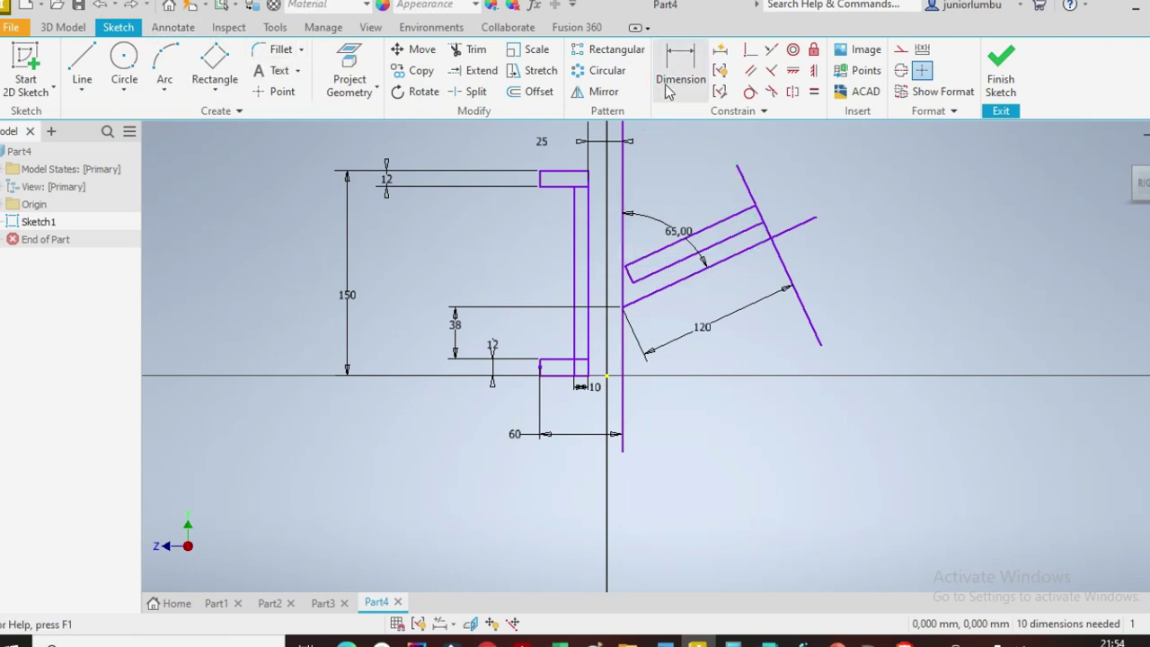
Step: Set the length of the tilted rectangle's upper long edge to 110 mm with an aligned dimension
{"action": "left_click", "coordinate": [715, 224]}
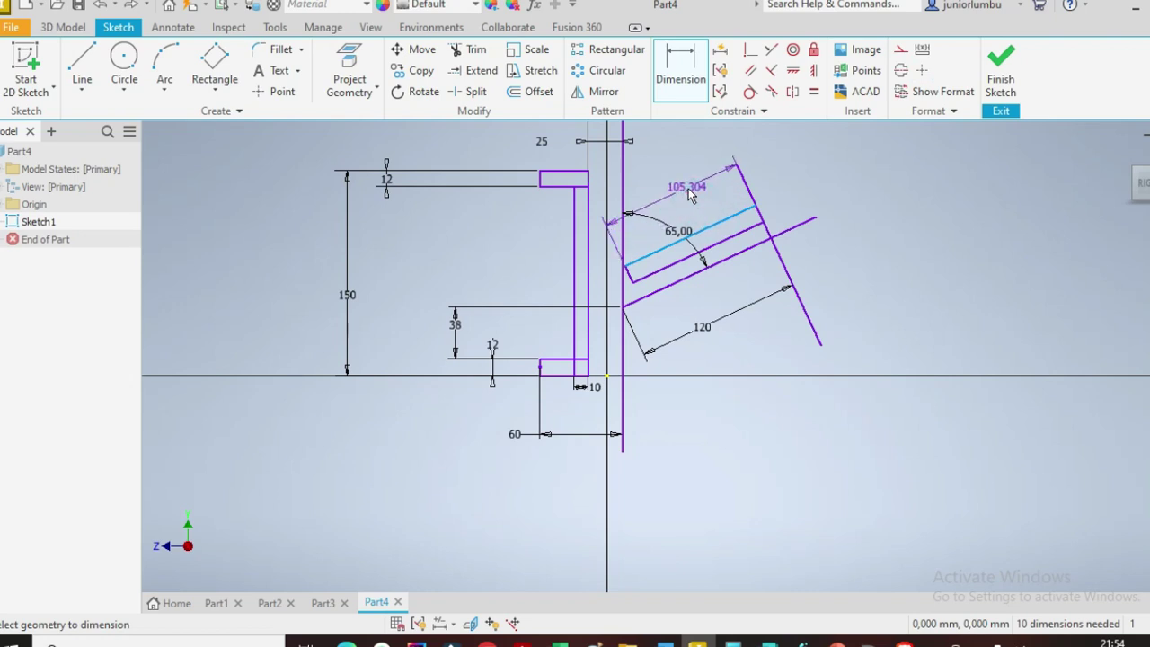
{"action": "left_click", "coordinate": [689, 193]}
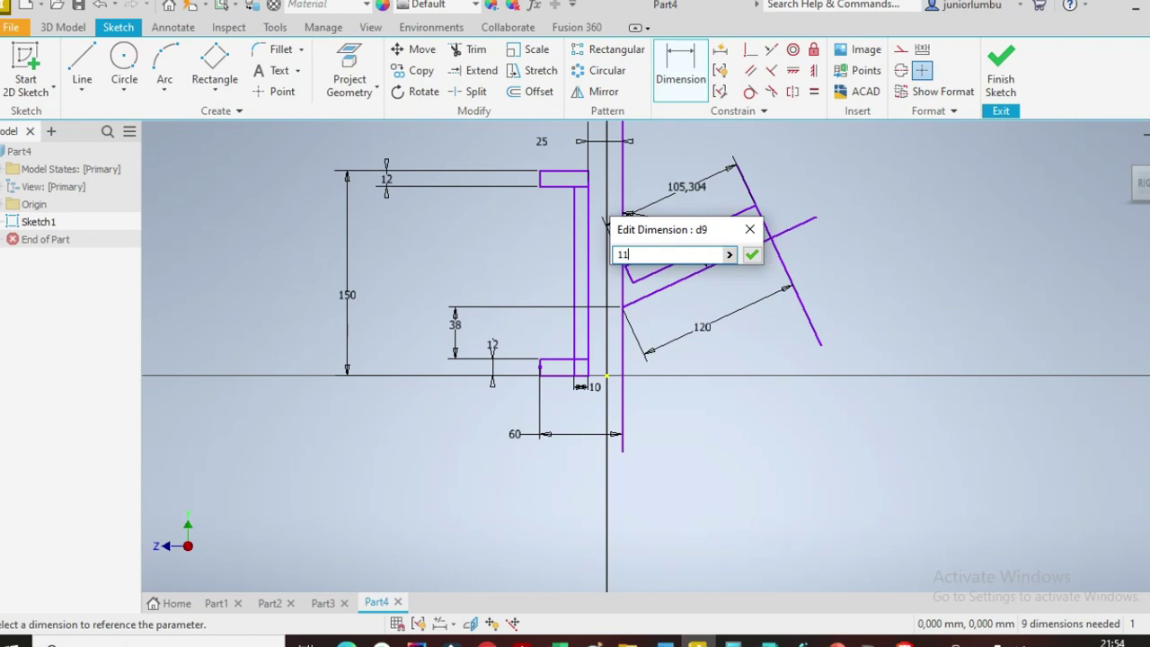
{"action": "key", "text": "Return"}
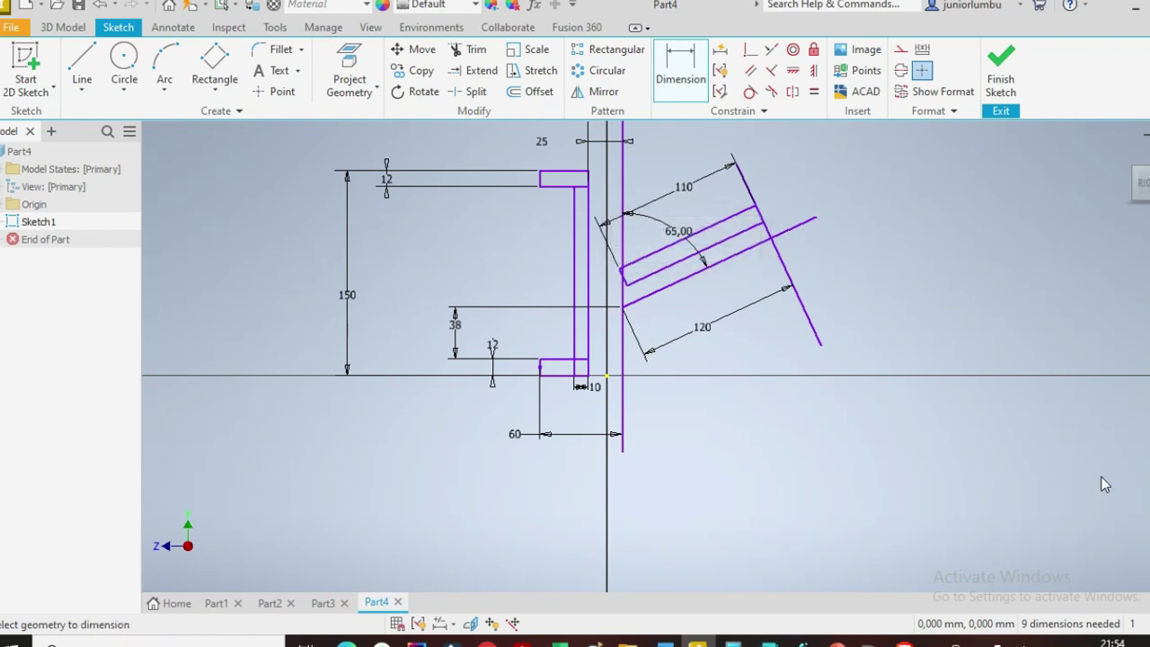
Step: Draw a tall two-point rectangle between the C-profile's web and the long vertical line, extending beyond both flanges
{"action": "scroll", "coordinate": [784, 268], "scroll_direction": "up", "scroll_amount": 2}
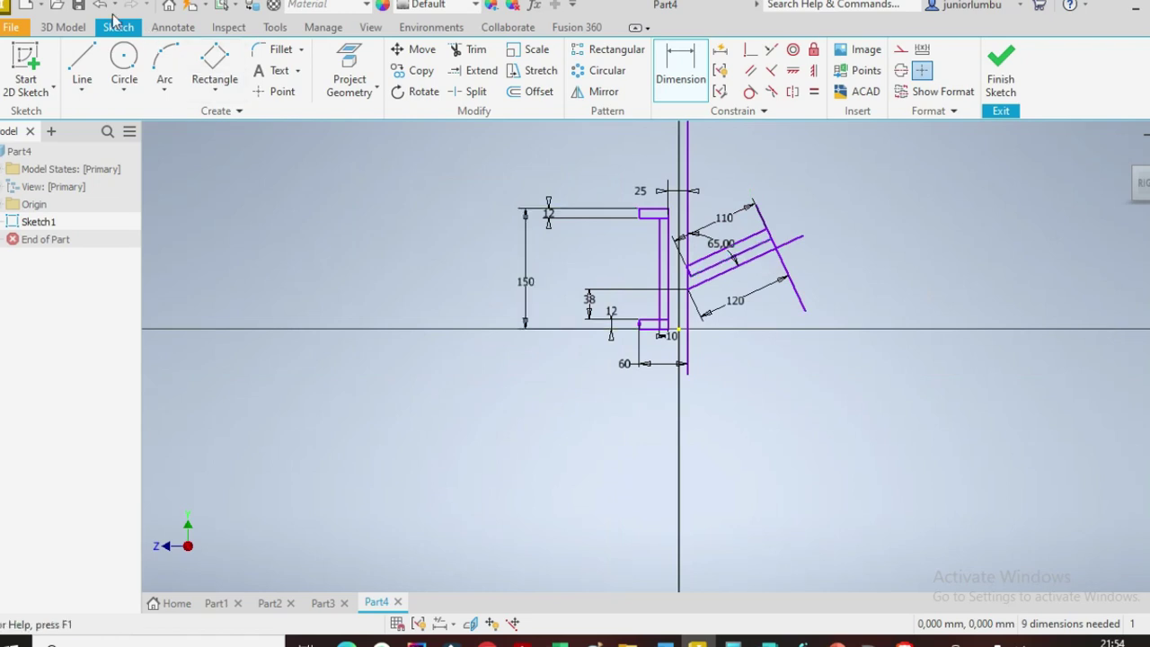
{"action": "left_click", "coordinate": [220, 81]}
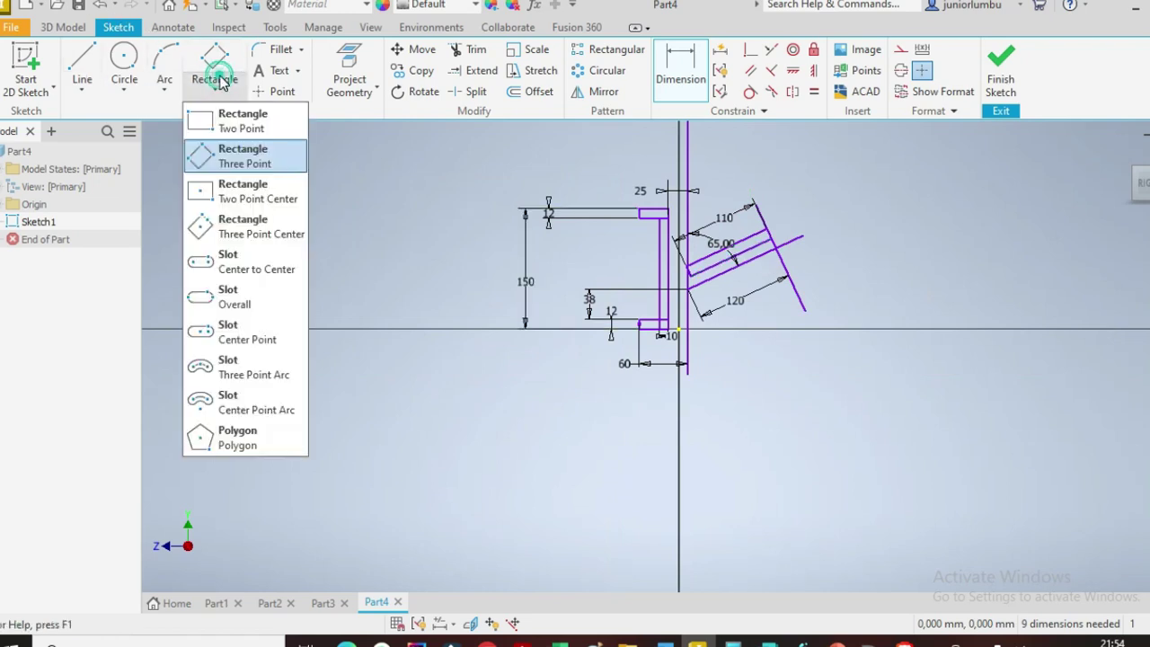
{"action": "left_click", "coordinate": [235, 120]}
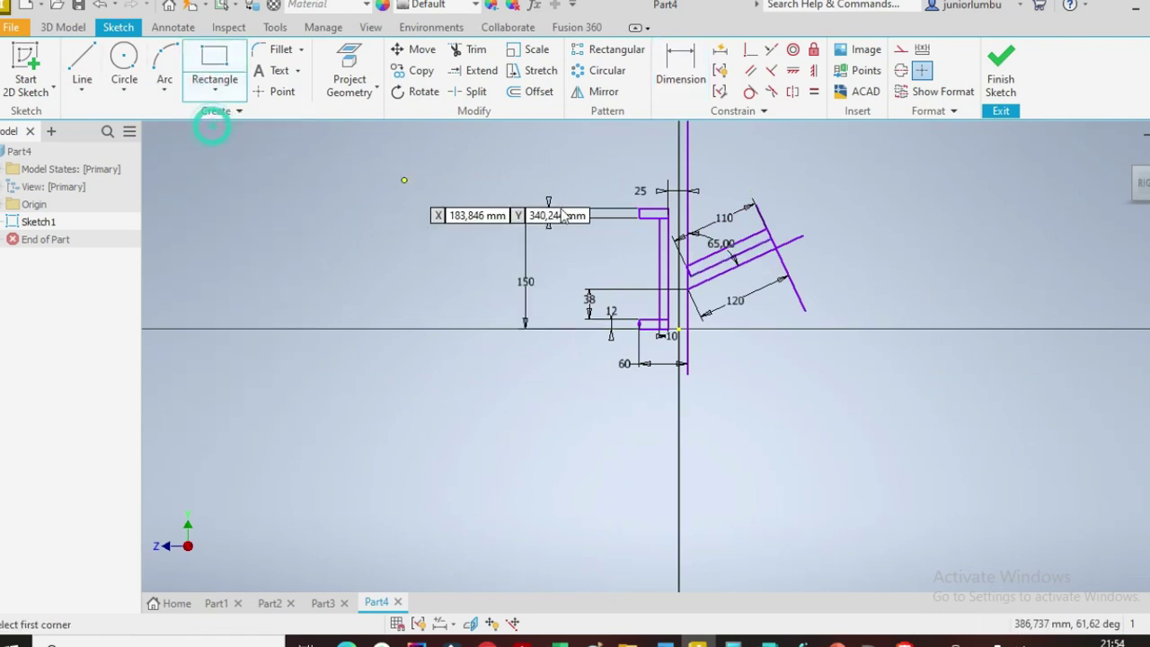
{"action": "left_click", "coordinate": [667, 167]}
{"action": "left_click", "coordinate": [687, 360]}
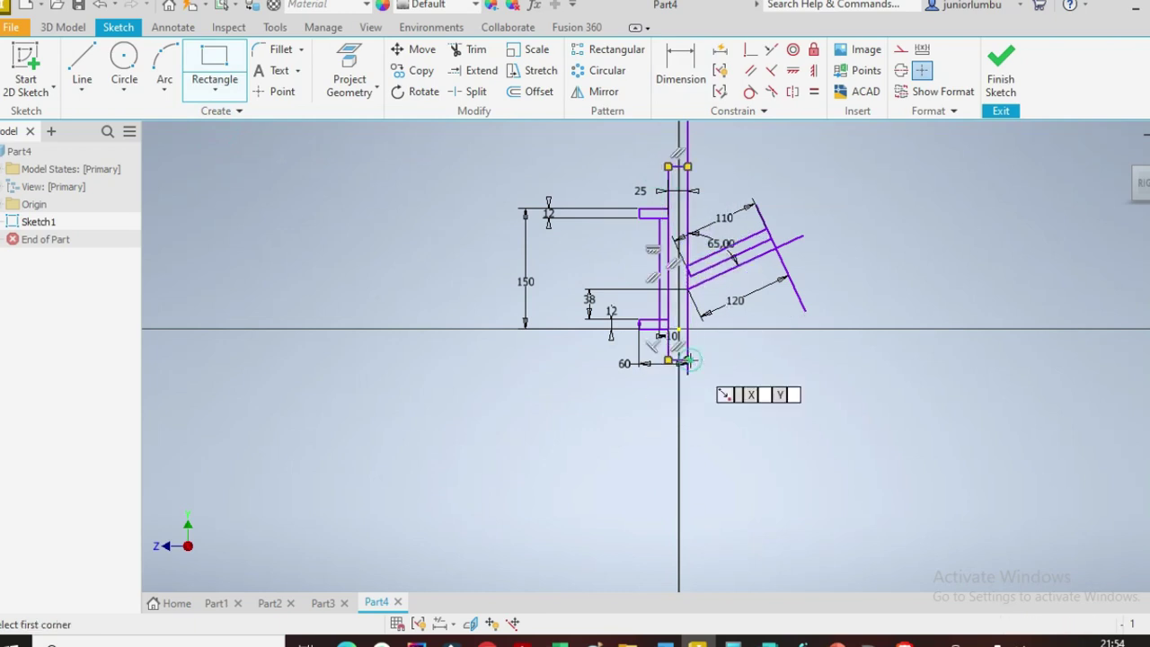
Step: Dimension the width of the tall rectangle as 25 mm across its top edge
{"action": "scroll", "coordinate": [676, 304], "scroll_direction": "up", "scroll_amount": 3}
{"action": "scroll", "coordinate": [693, 242], "scroll_direction": "down", "scroll_amount": 3}
{"action": "left_click", "coordinate": [680, 62]}
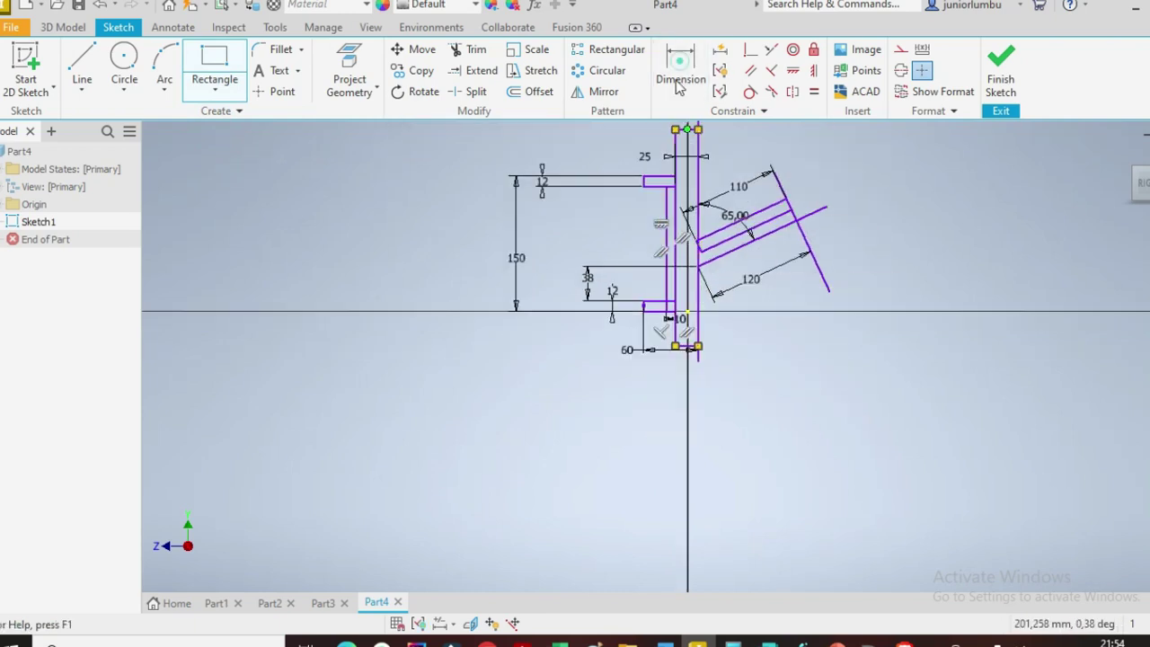
{"action": "scroll", "coordinate": [680, 172], "scroll_direction": "up", "scroll_amount": 2}
{"action": "scroll", "coordinate": [680, 172], "scroll_direction": "down", "scroll_amount": 4}
{"action": "scroll", "coordinate": [681, 179], "scroll_direction": "up", "scroll_amount": 6}
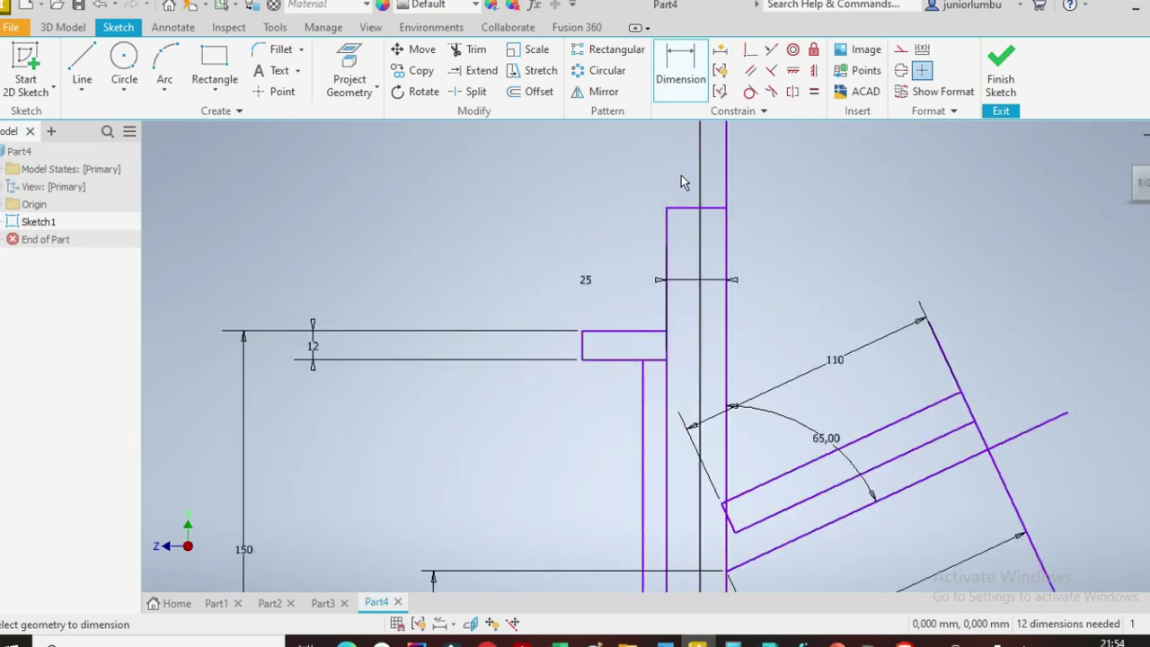
{"action": "left_click", "coordinate": [621, 190]}
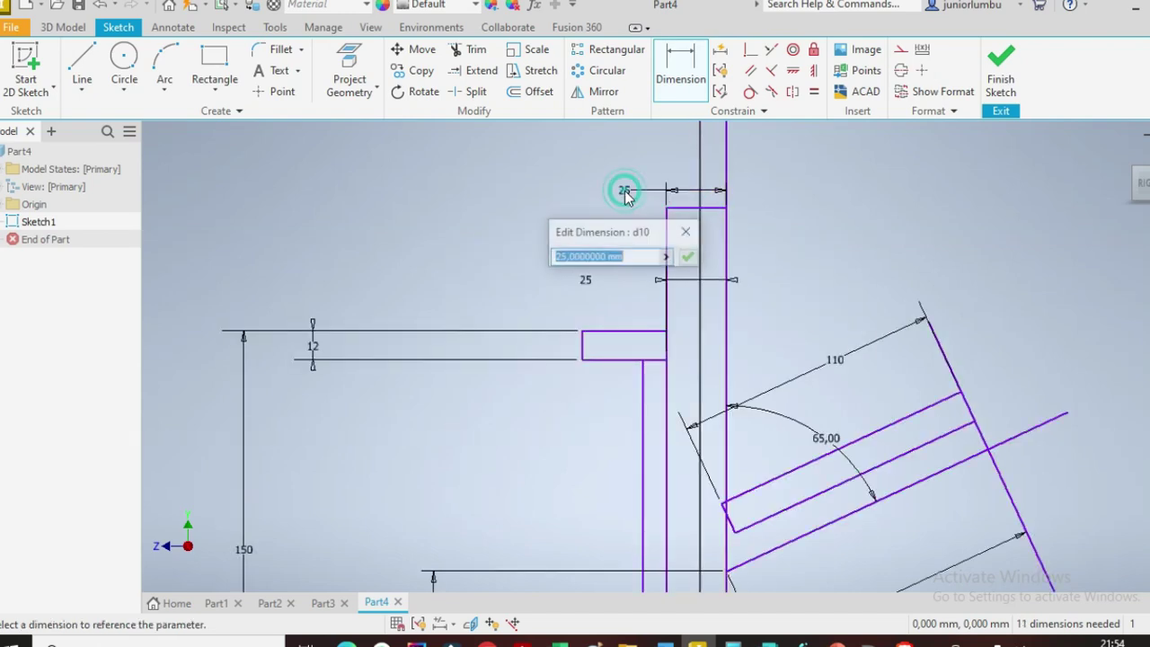
{"action": "left_click", "coordinate": [690, 259]}
{"action": "scroll", "coordinate": [857, 323], "scroll_direction": "down", "scroll_amount": 5}
{"action": "scroll", "coordinate": [876, 328], "scroll_direction": "up", "scroll_amount": 4}
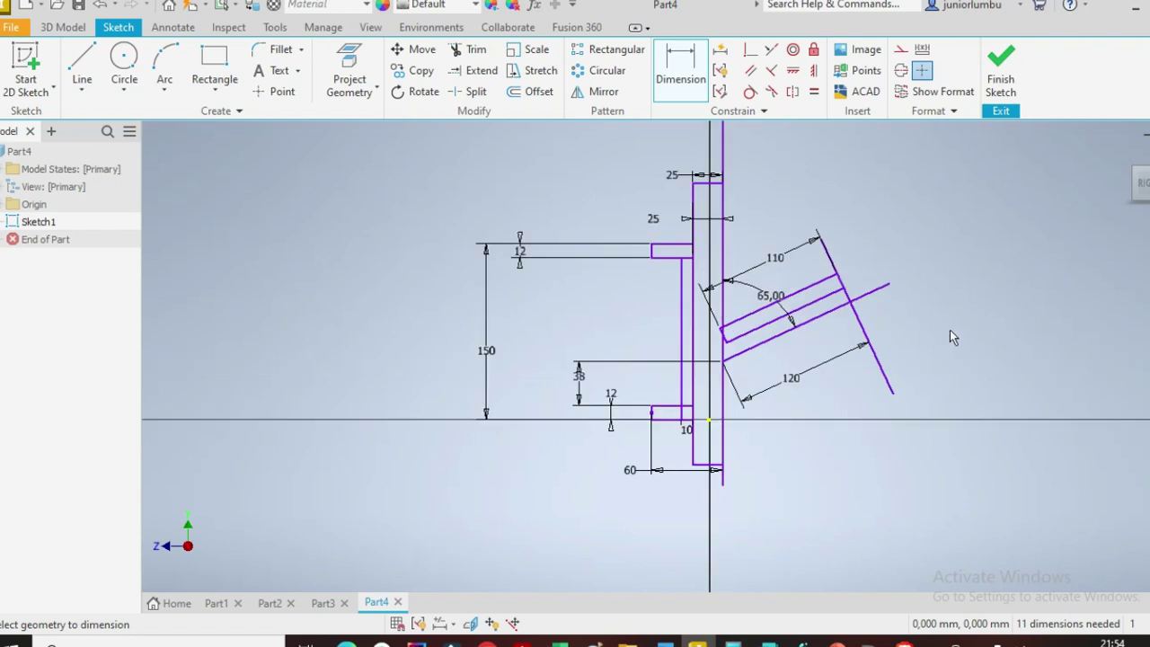
{"action": "scroll", "coordinate": [950, 335], "scroll_direction": "up", "scroll_amount": 4}
{"action": "scroll", "coordinate": [950, 335], "scroll_direction": "down", "scroll_amount": 3}
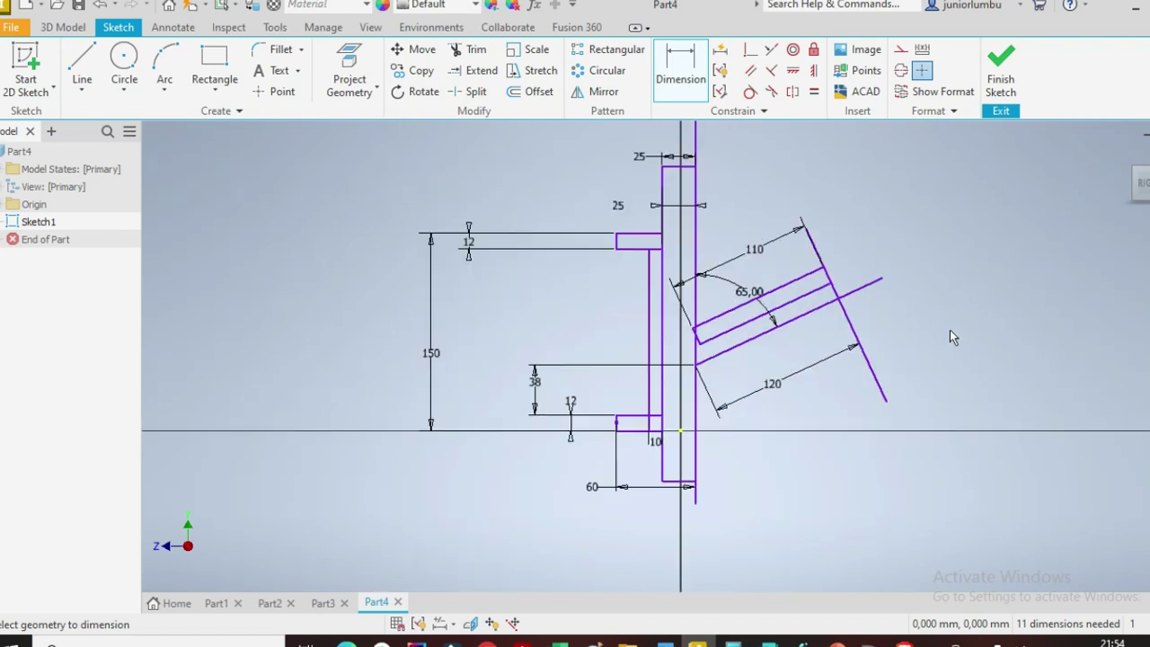
{"action": "left_click", "coordinate": [63, 27]}
{"action": "left_click", "coordinate": [80, 67]}
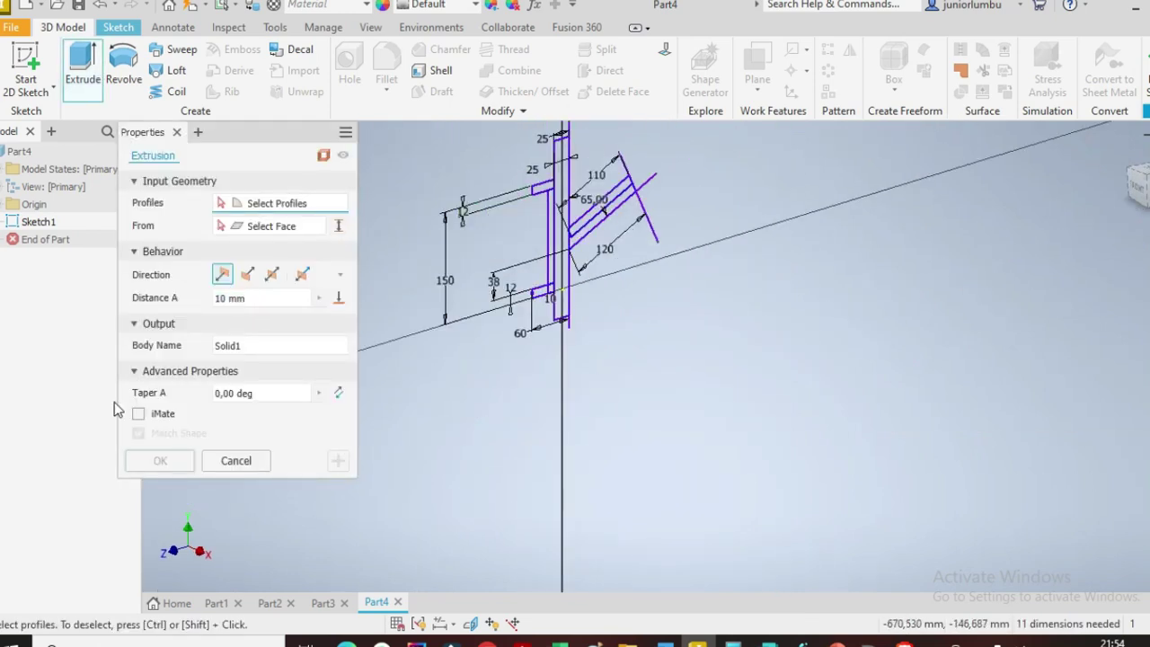
{"action": "left_click", "coordinate": [233, 458]}
{"action": "left_click", "coordinate": [122, 68]}
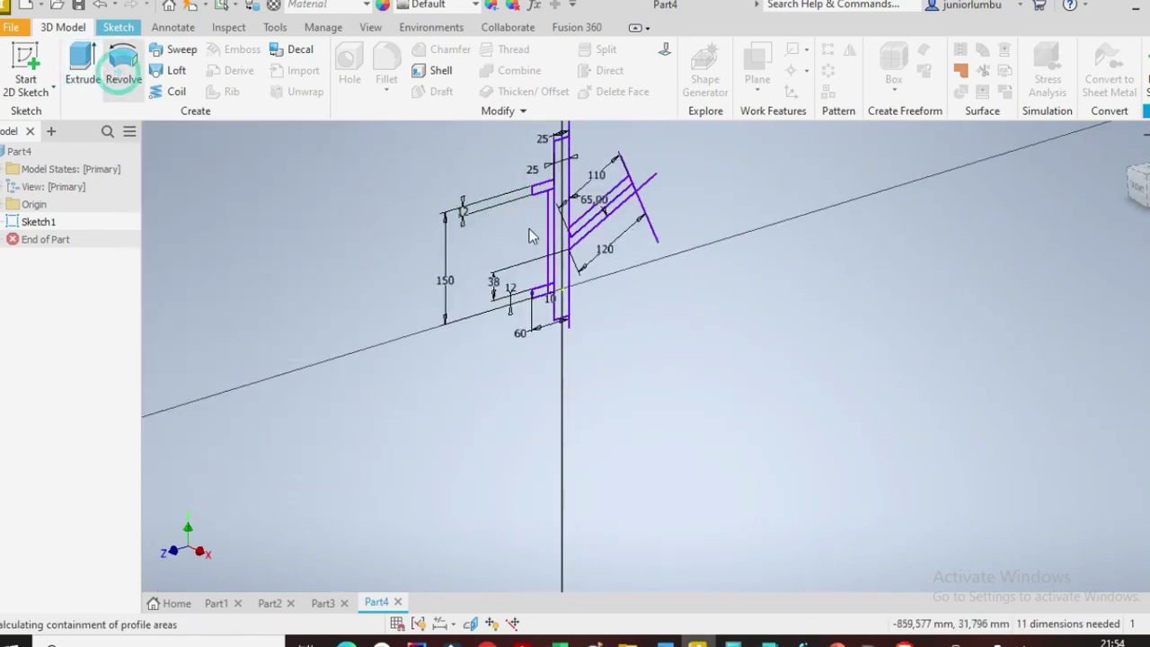
{"action": "scroll", "coordinate": [508, 165], "scroll_direction": "up", "scroll_amount": 3}
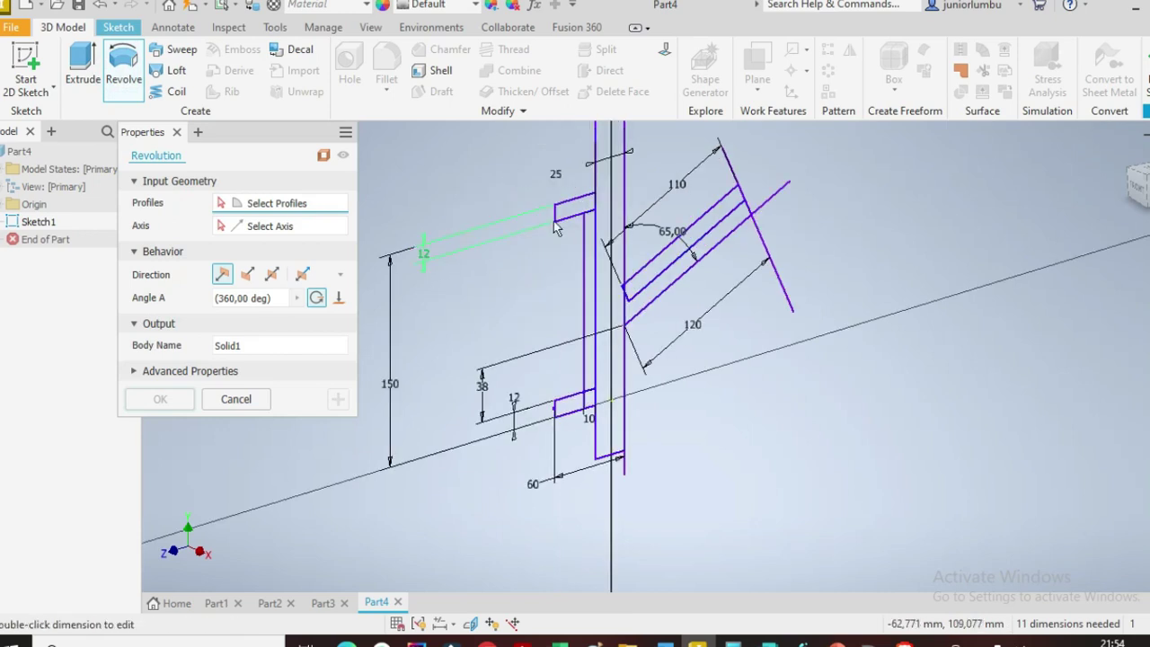
{"action": "left_click", "coordinate": [582, 213]}
{"action": "left_click", "coordinate": [617, 310]}
{"action": "left_click", "coordinate": [602, 301]}
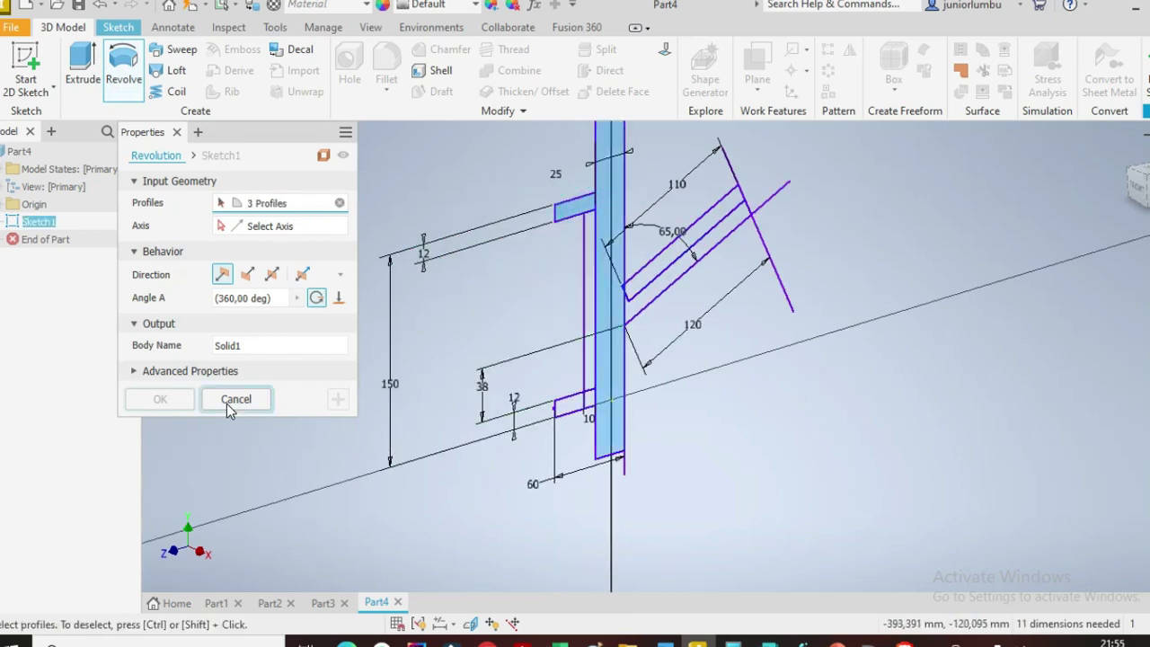
{"action": "left_click", "coordinate": [235, 399]}
Step: Revolve the C-profile's web and both flanges a full 360 degrees about the long vertical line
{"action": "left_click", "coordinate": [118, 85]}
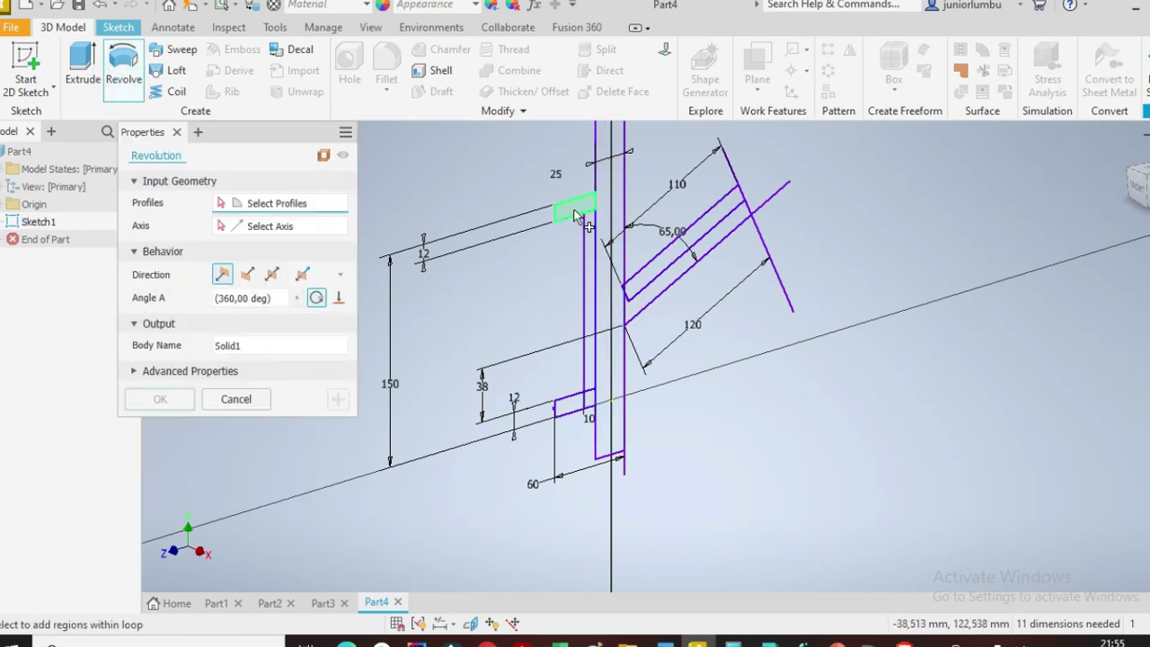
{"action": "left_click", "coordinate": [575, 209]}
{"action": "left_click", "coordinate": [586, 249]}
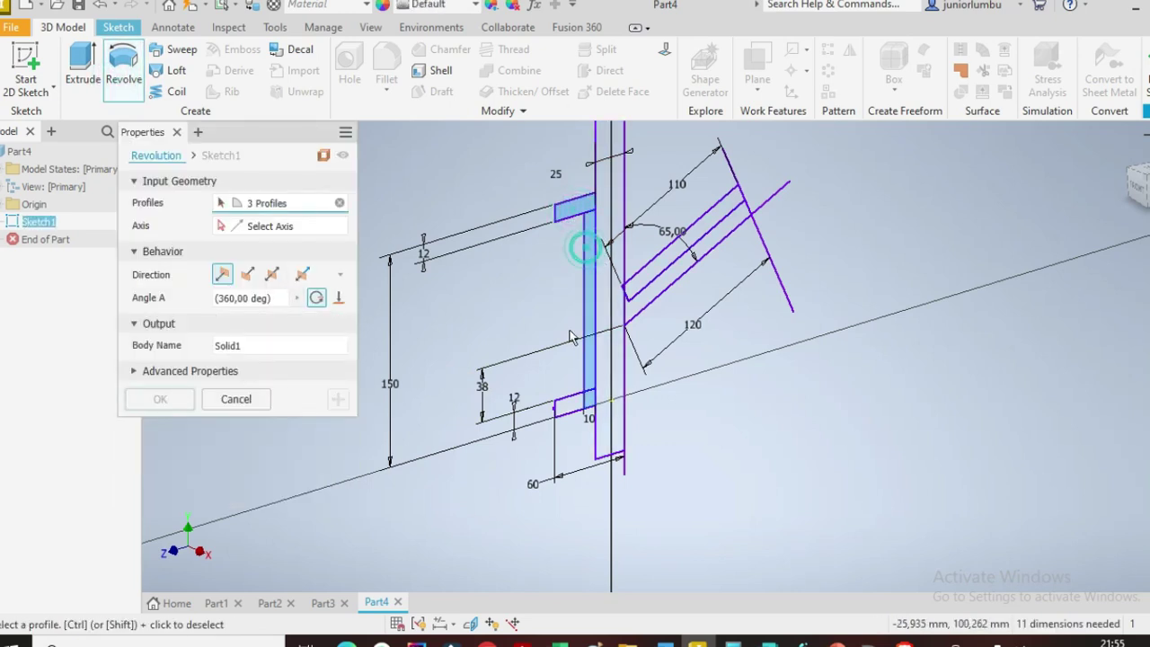
{"action": "left_click", "coordinate": [562, 408]}
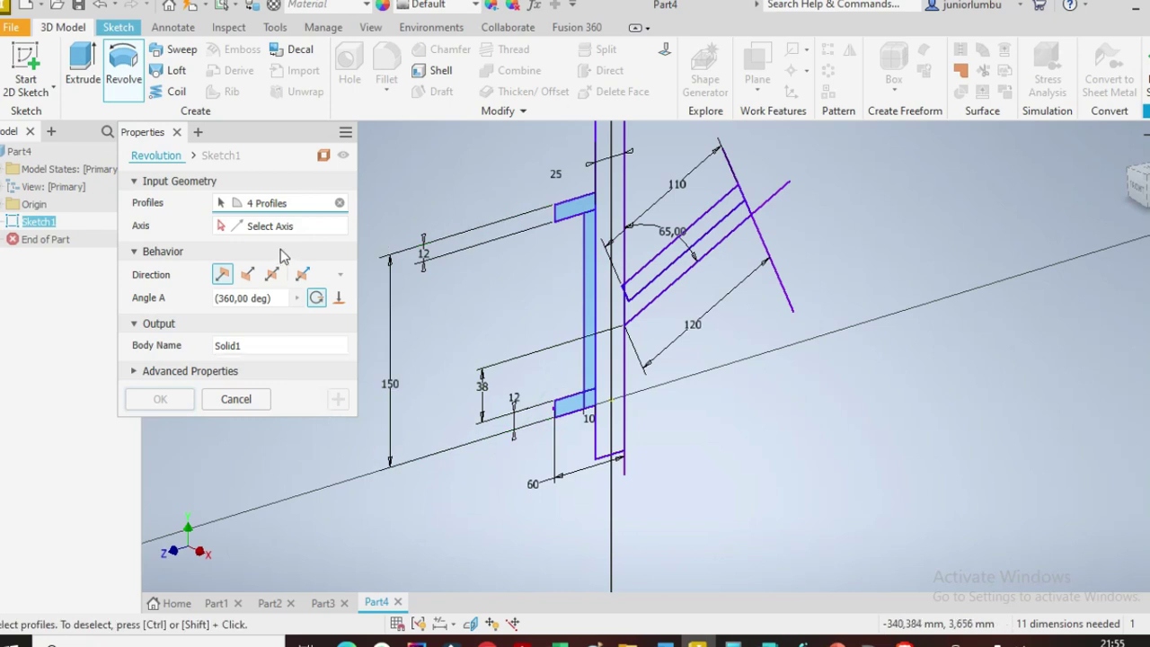
{"action": "left_click", "coordinate": [284, 226]}
{"action": "scroll", "coordinate": [768, 256], "scroll_direction": "down", "scroll_amount": 3}
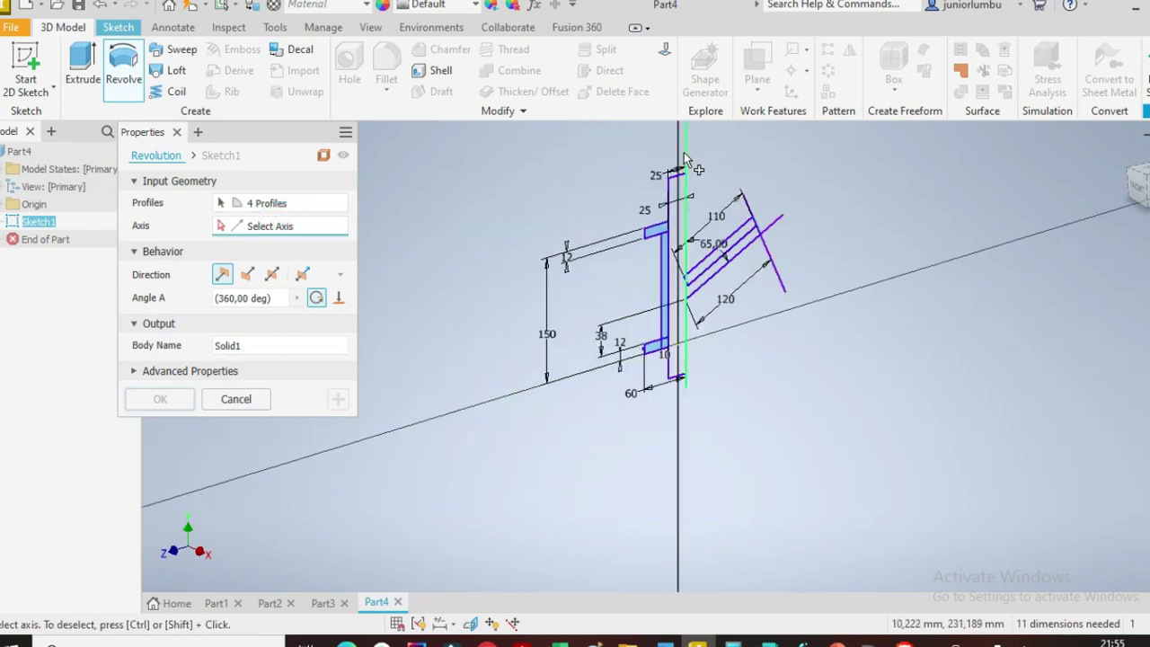
{"action": "left_click", "coordinate": [686, 152]}
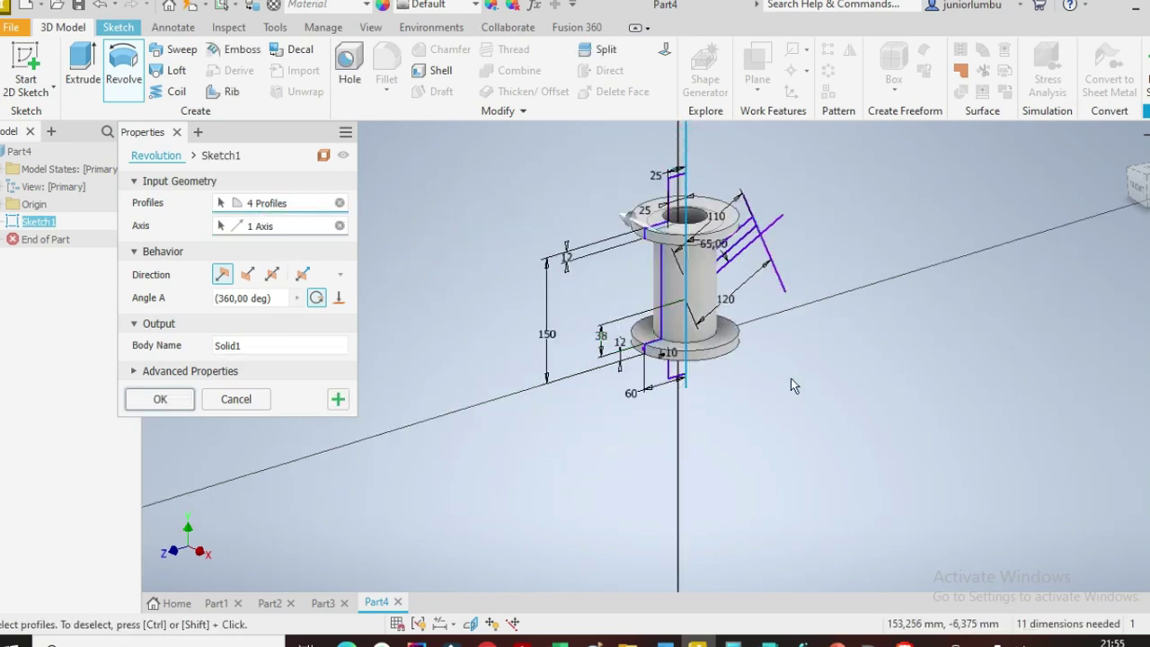
{"action": "left_click", "coordinate": [160, 402]}
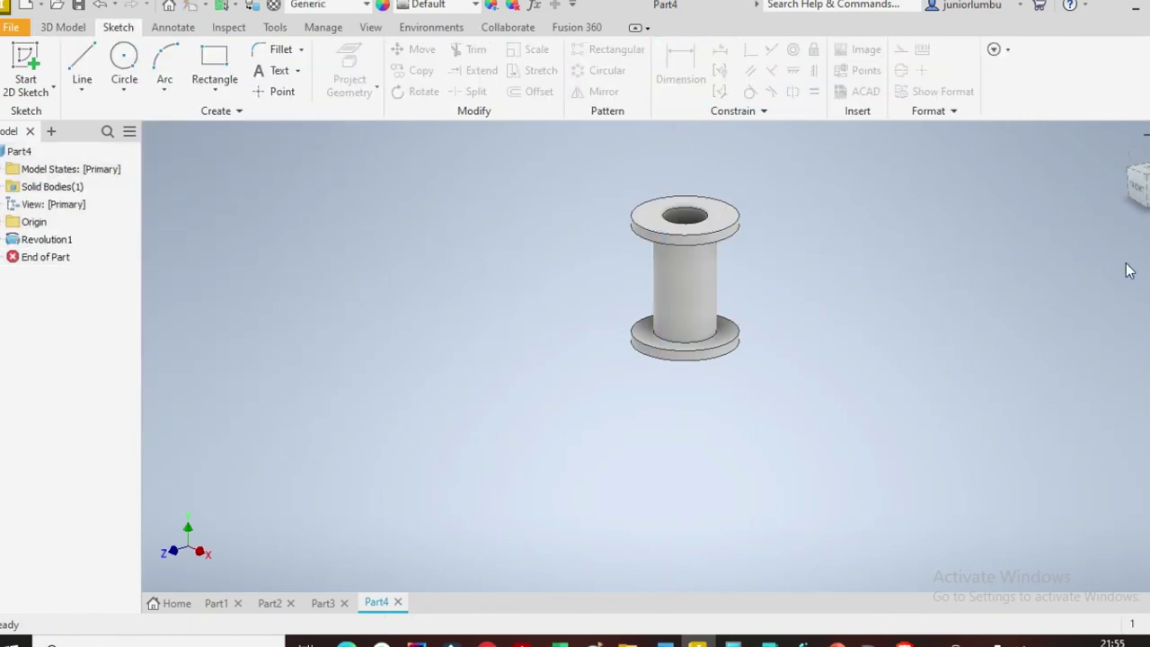
Step: Start a sketch on the upper flange's top face and draw a small circle between bore and rim, centred on the vertical axis
{"action": "left_click", "coordinate": [726, 217]}
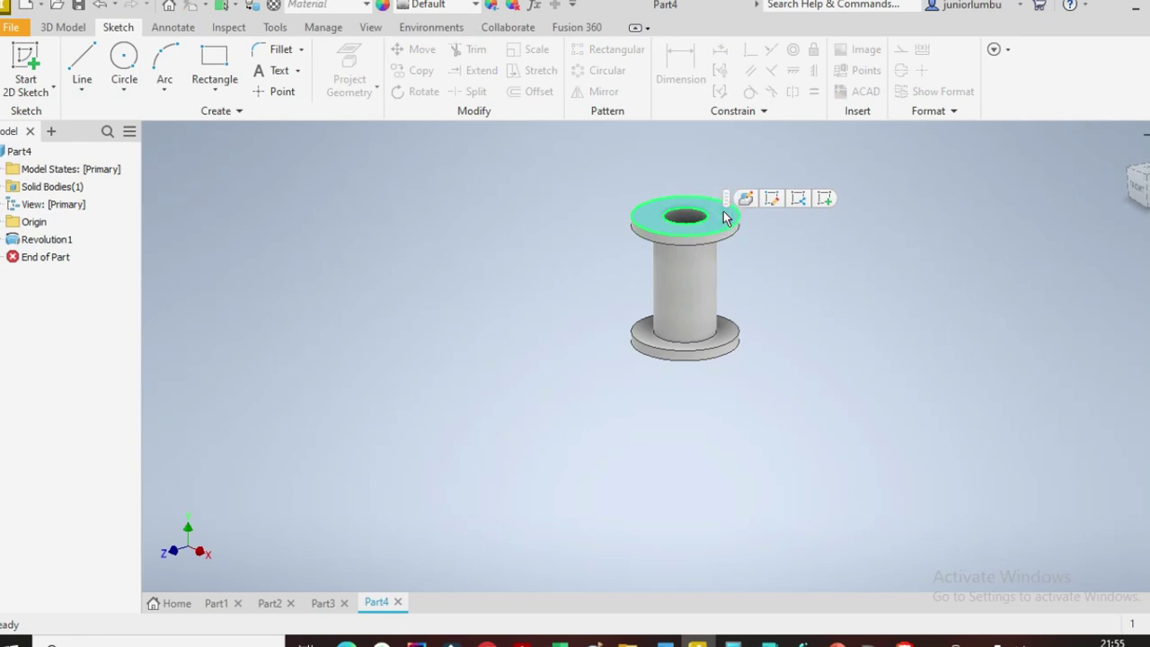
{"action": "right_click", "coordinate": [726, 217]}
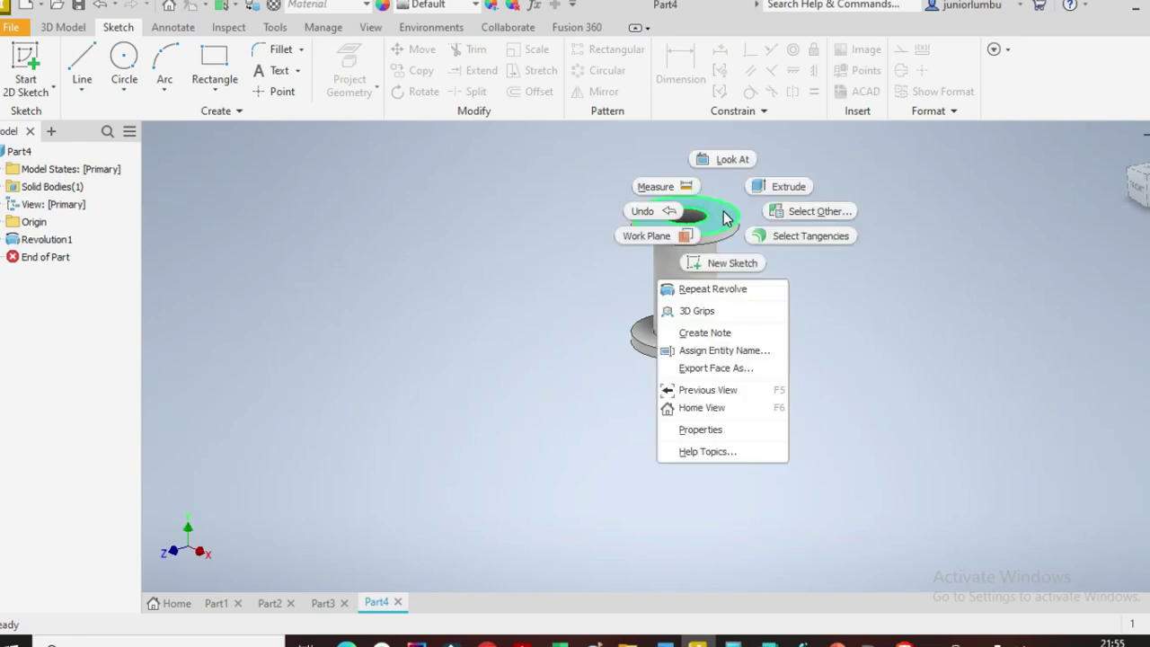
{"action": "left_click", "coordinate": [710, 261]}
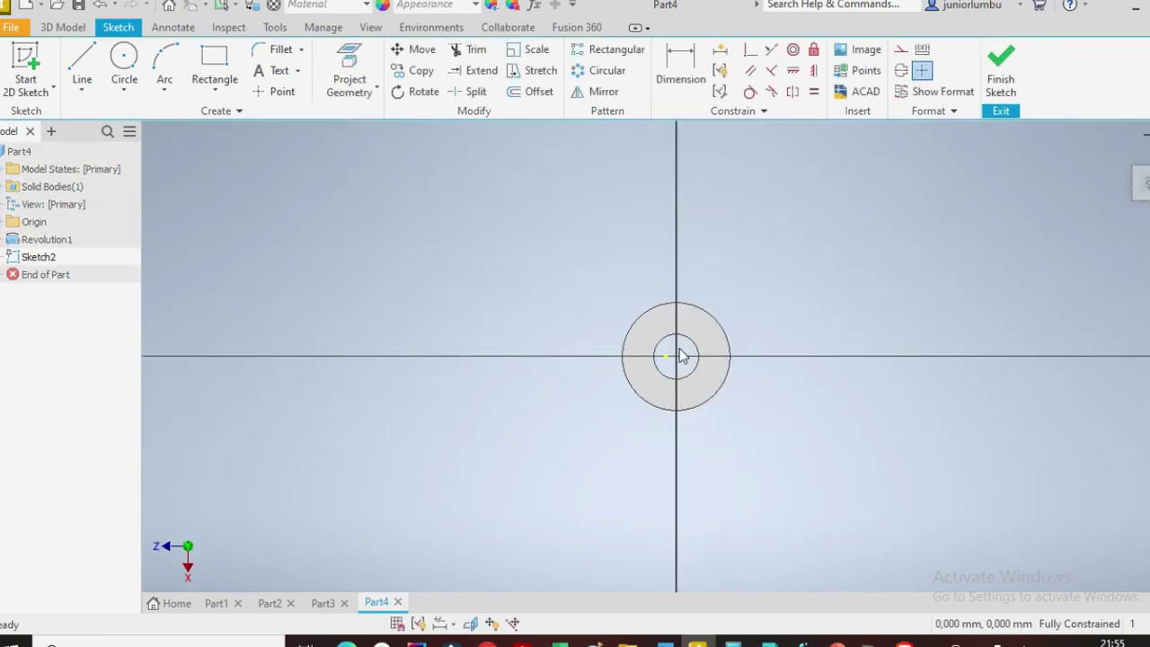
{"action": "left_click", "coordinate": [123, 67]}
{"action": "scroll", "coordinate": [685, 367], "scroll_direction": "up", "scroll_amount": 5}
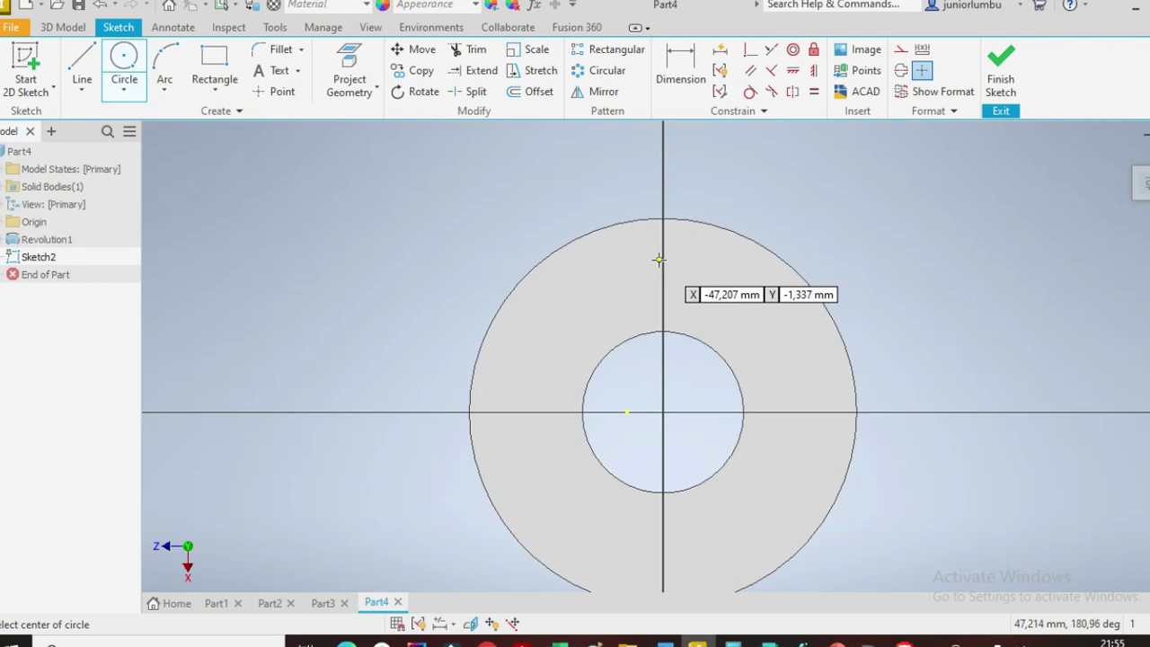
{"action": "left_click", "coordinate": [663, 255]}
{"action": "left_click", "coordinate": [639, 259]}
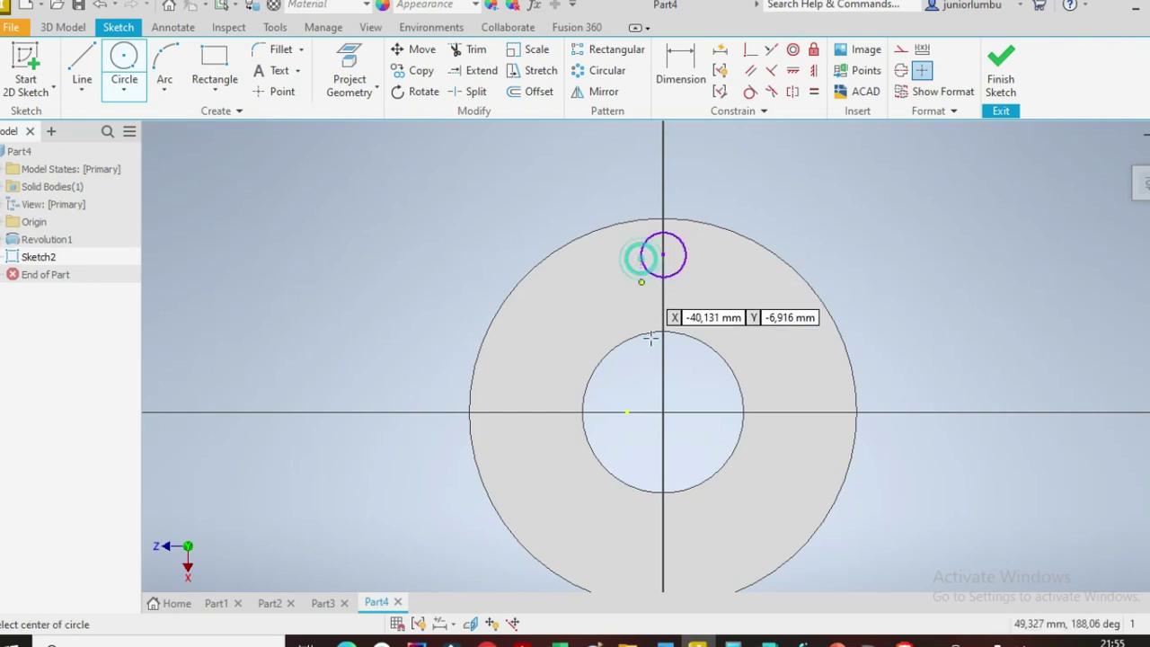
Step: Draw a circle about 80 mm in diameter centred on the flange's bore
{"action": "scroll", "coordinate": [653, 369], "scroll_direction": "down", "scroll_amount": 3}
{"action": "left_click", "coordinate": [661, 401]}
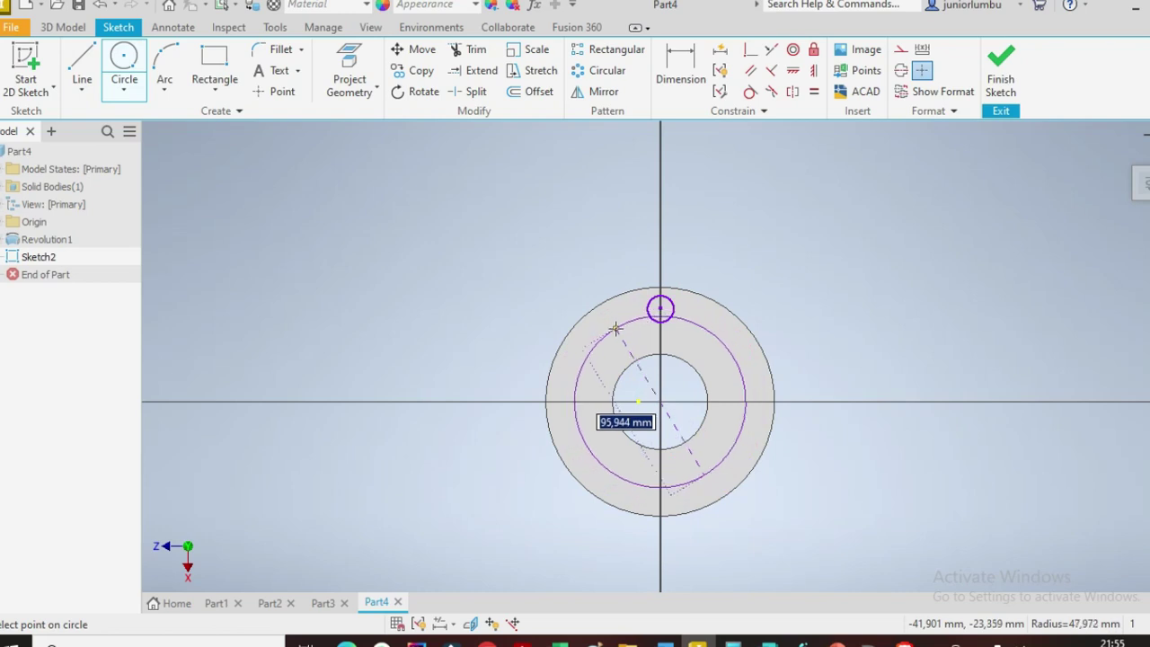
{"action": "left_click", "coordinate": [617, 334]}
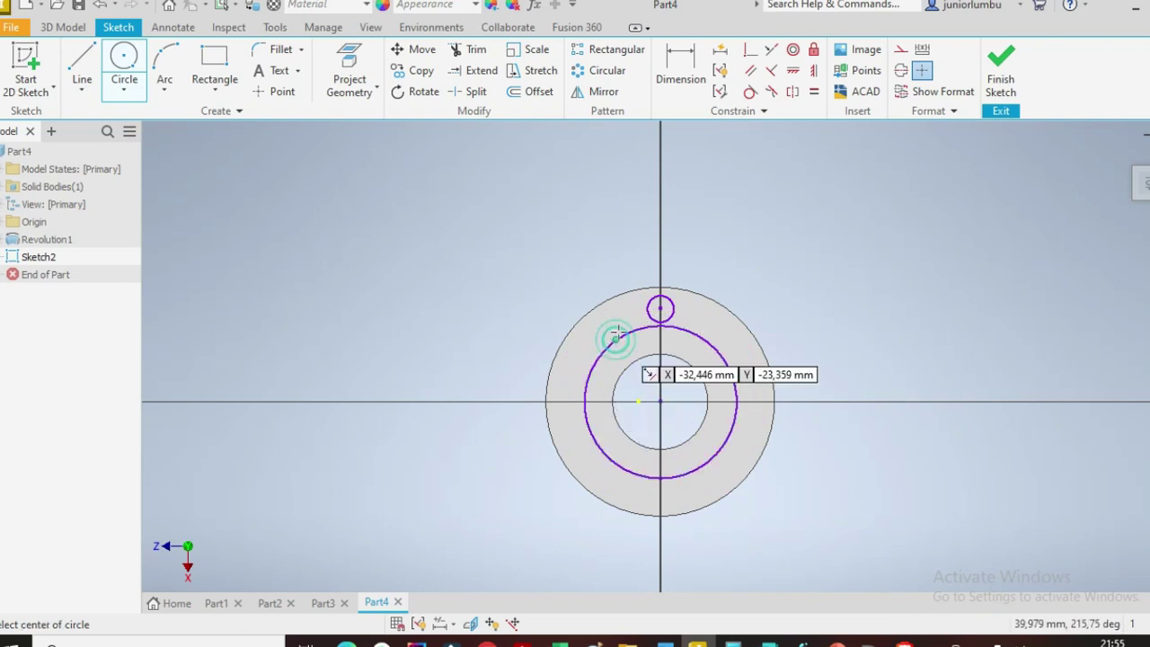
Step: Constrain the small circle's centre to be coincident with the larger sketched circle
{"action": "left_click", "coordinate": [771, 49]}
{"action": "scroll", "coordinate": [665, 324], "scroll_direction": "up", "scroll_amount": 3}
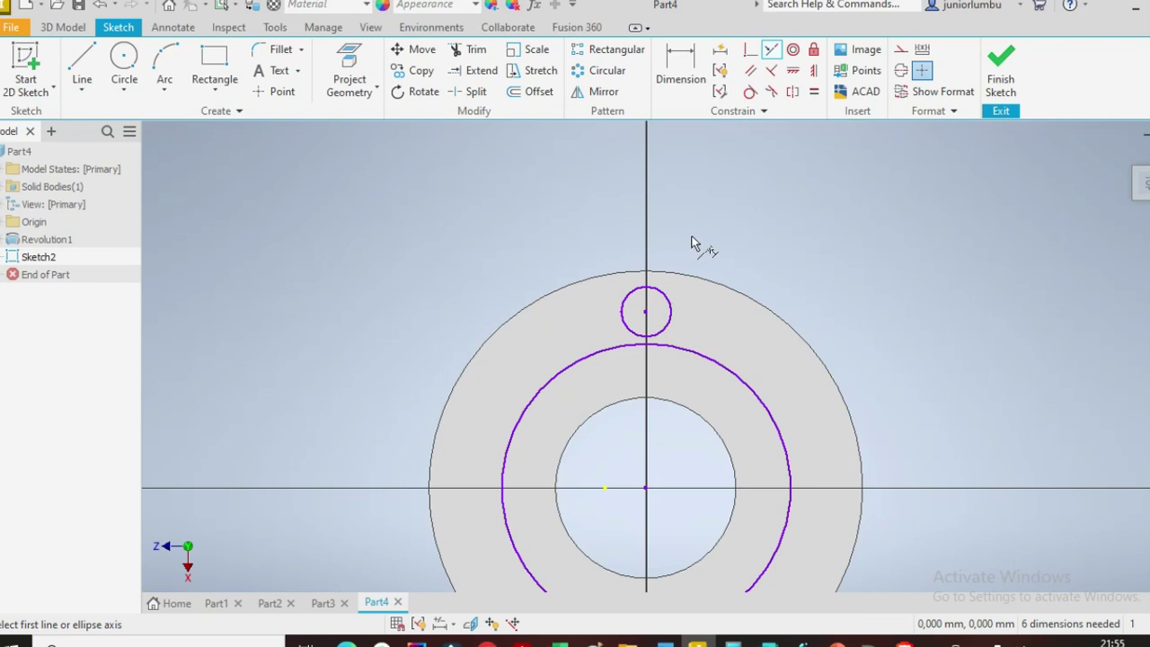
{"action": "left_click", "coordinate": [751, 55]}
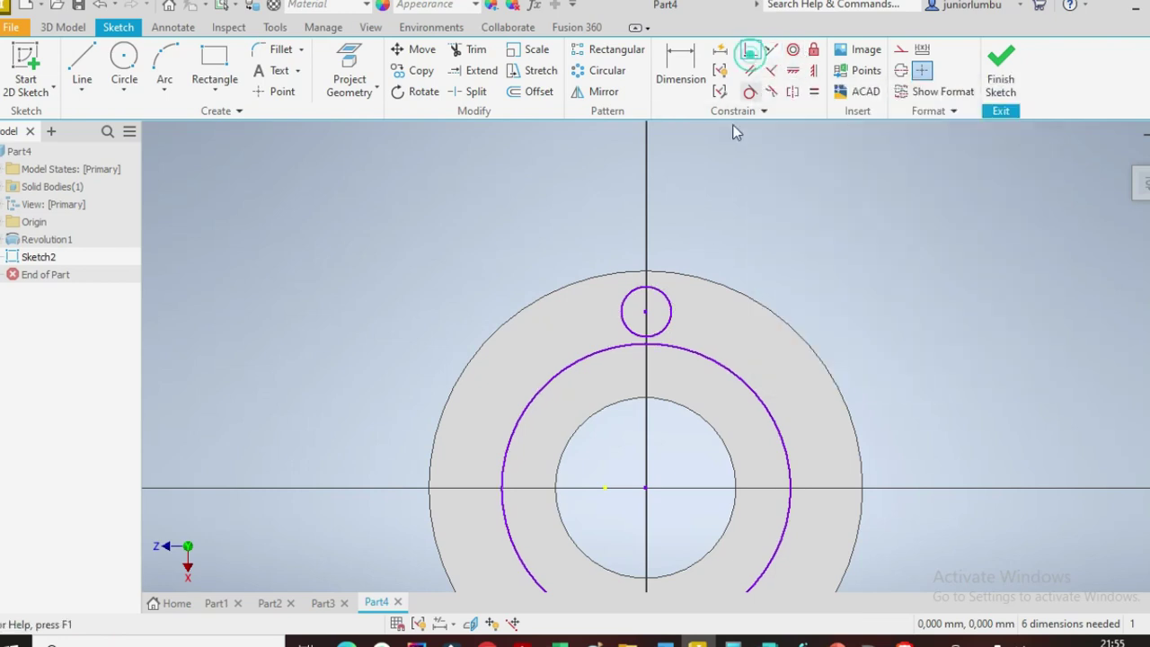
{"action": "left_click", "coordinate": [647, 314]}
{"action": "left_click", "coordinate": [651, 351]}
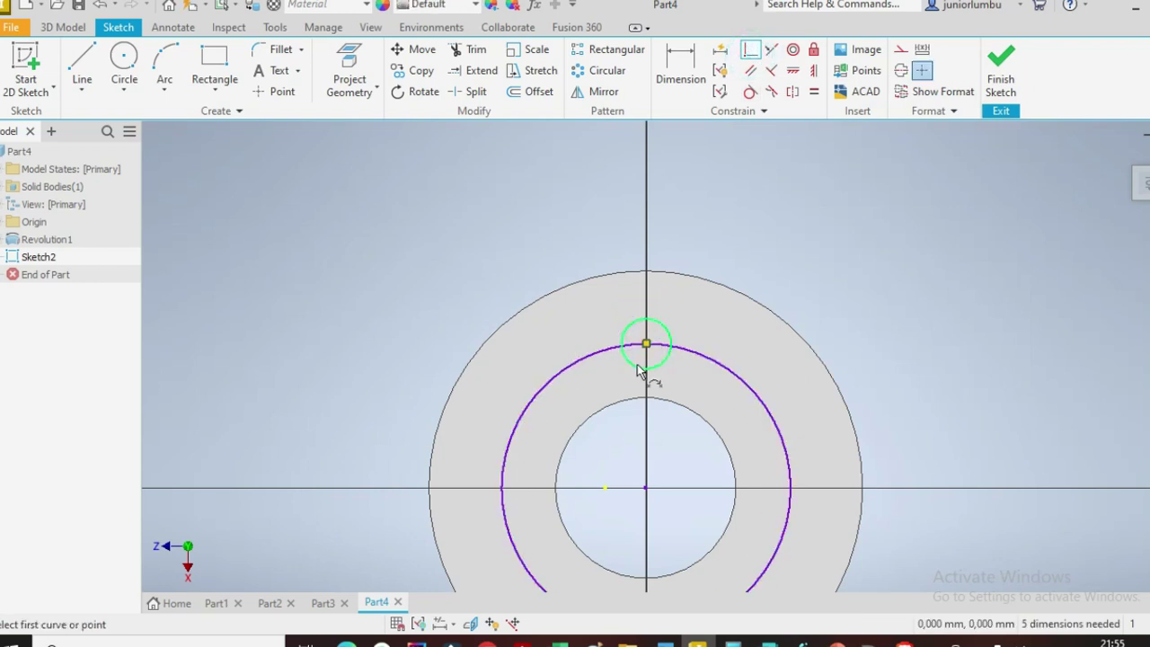
Step: Dimension the larger sketched circle with a diameter of 100 mm
{"action": "scroll", "coordinate": [637, 370], "scroll_direction": "down", "scroll_amount": 2}
{"action": "left_click", "coordinate": [681, 72]}
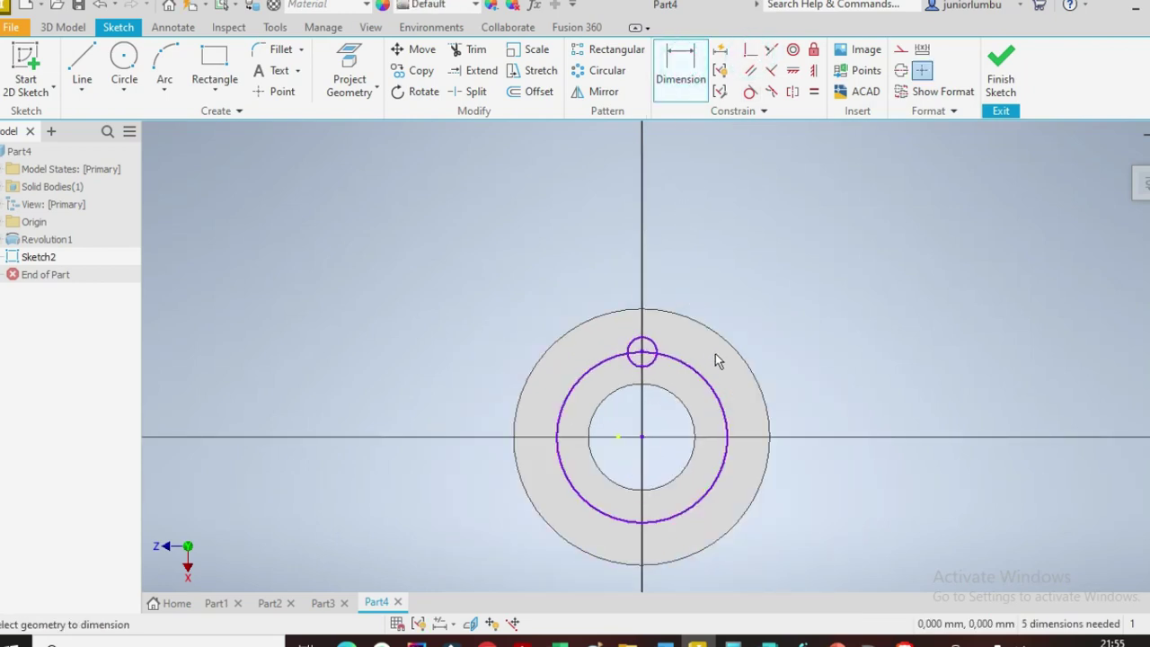
{"action": "left_click", "coordinate": [699, 379]}
{"action": "left_click", "coordinate": [786, 299]}
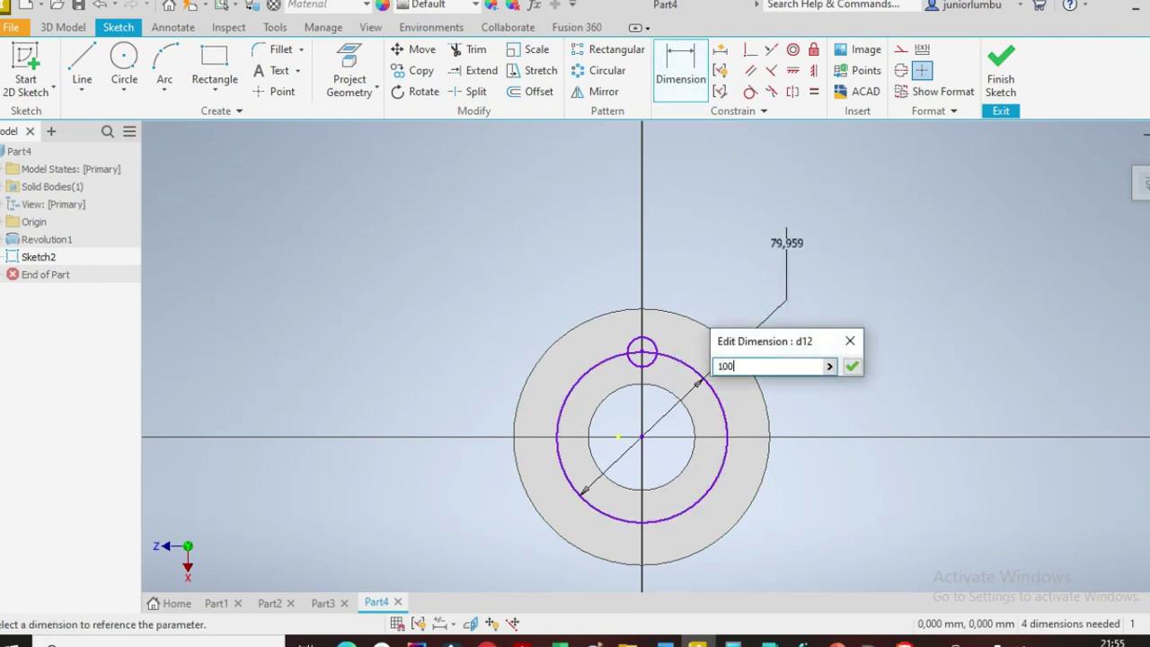
{"action": "key", "text": "Return"}
Step: Dimension the small circle with a diameter of 10 mm
{"action": "left_click", "coordinate": [662, 335]}
{"action": "left_click", "coordinate": [733, 184]}
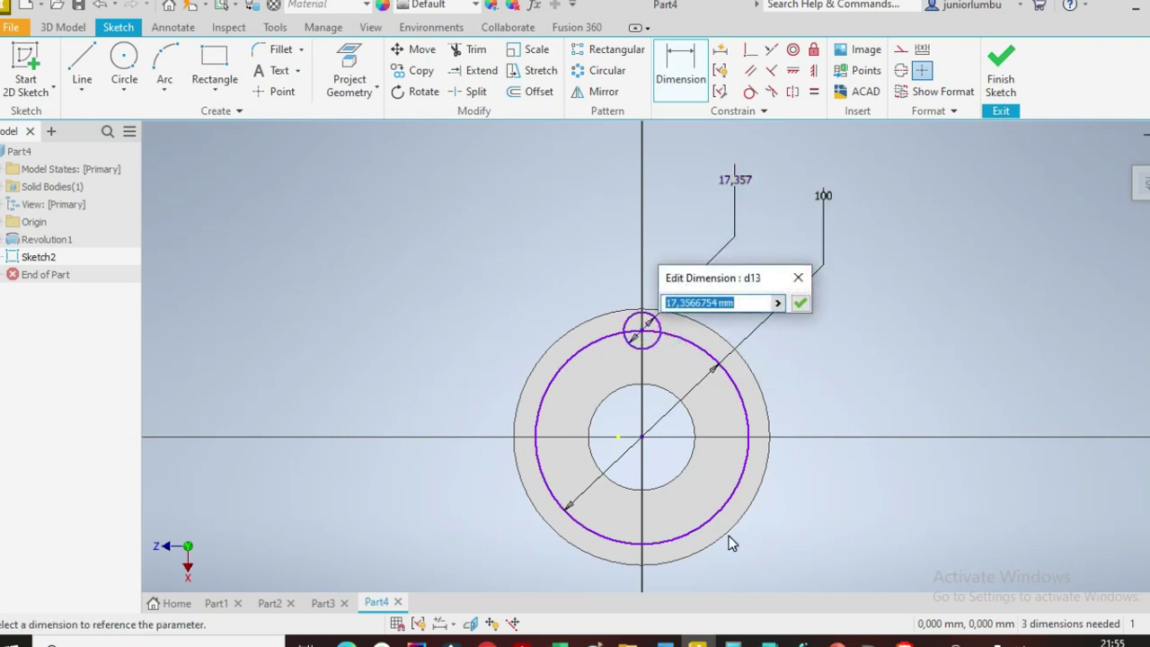
{"action": "key", "text": "Return"}
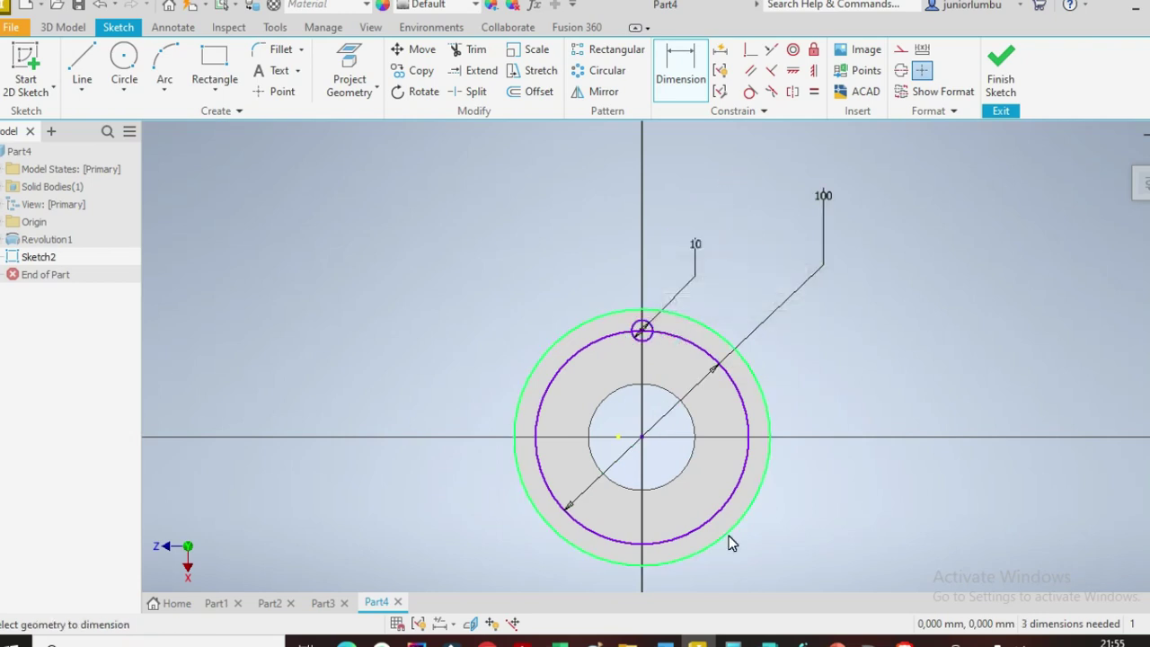
Step: Create a circular pattern of the small circle about the flange centre with 4 instances over 360 degrees
{"action": "left_click", "coordinate": [596, 70]}
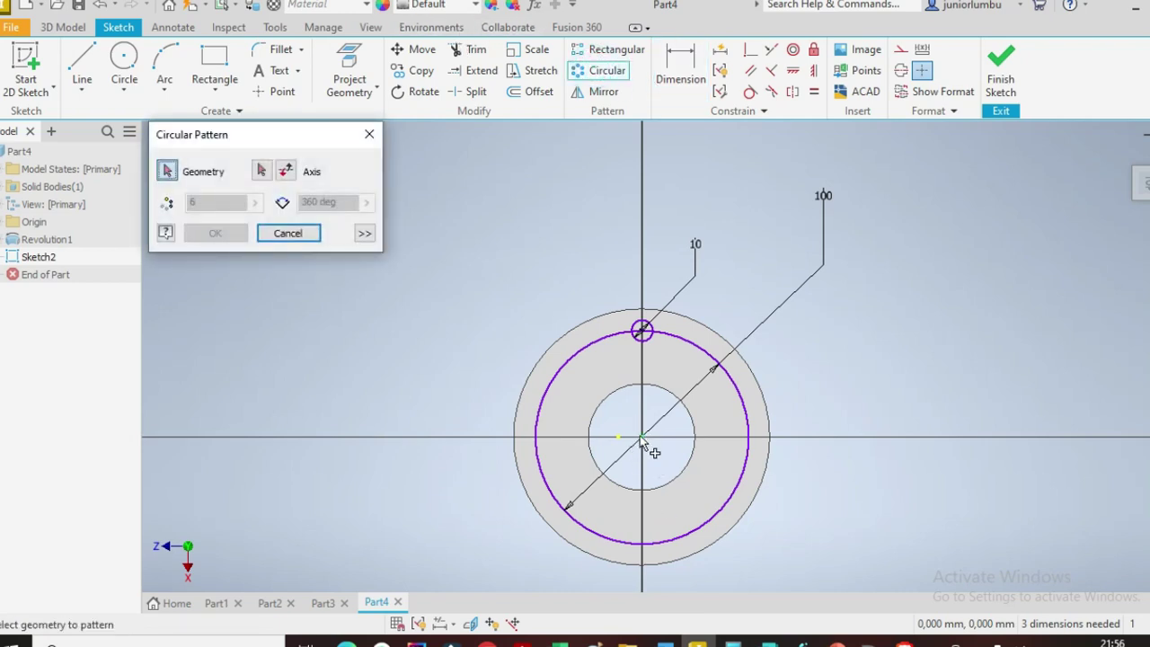
{"action": "left_click", "coordinate": [658, 344]}
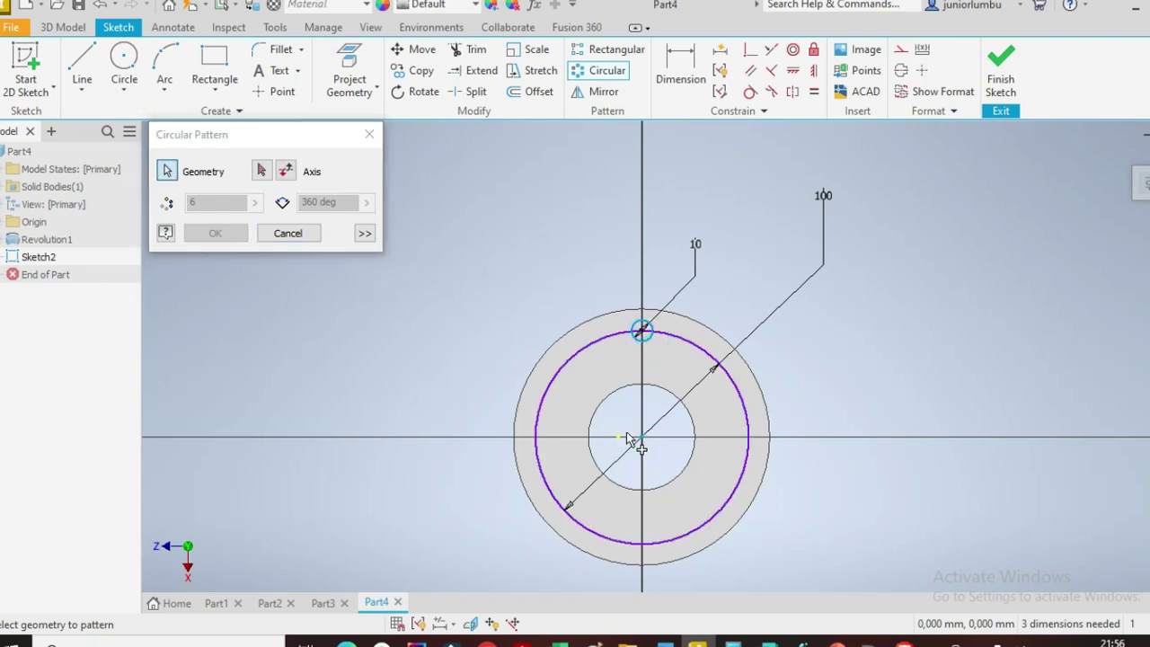
{"action": "left_click", "coordinate": [263, 172]}
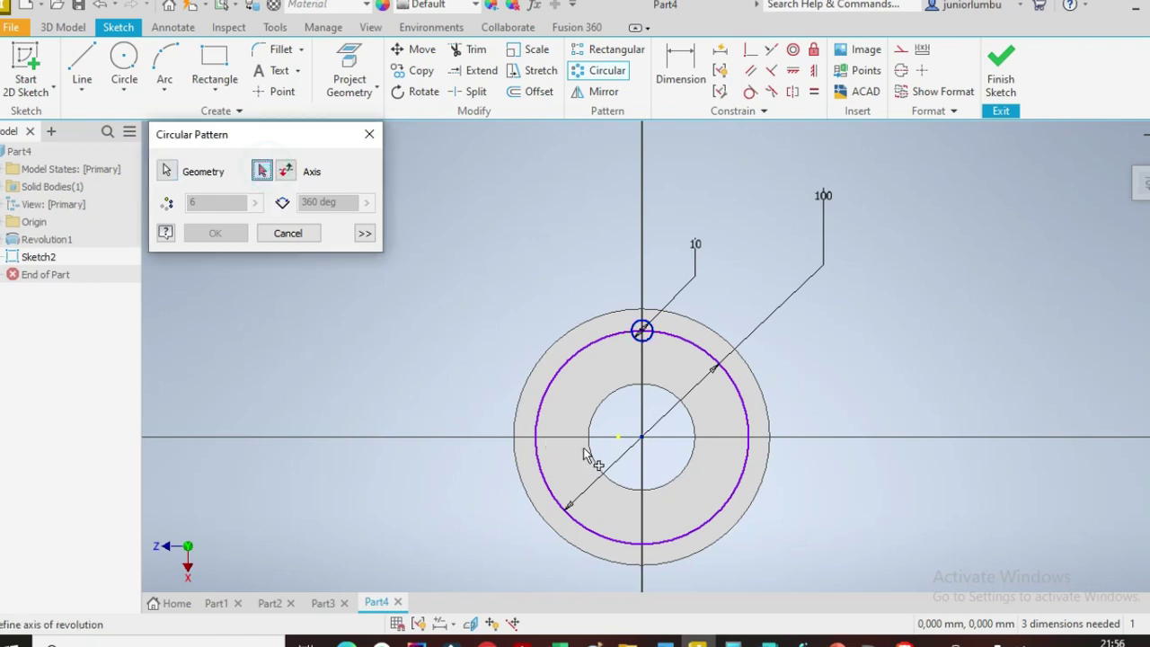
{"action": "left_click", "coordinate": [640, 438]}
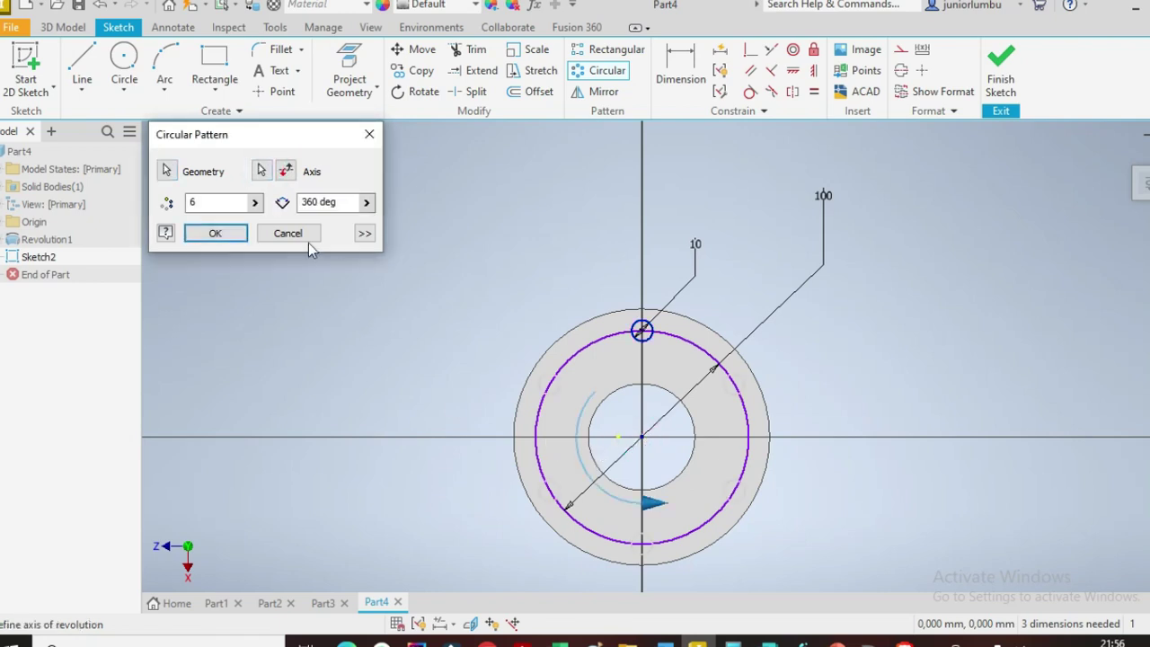
{"action": "double_click", "coordinate": [223, 203]}
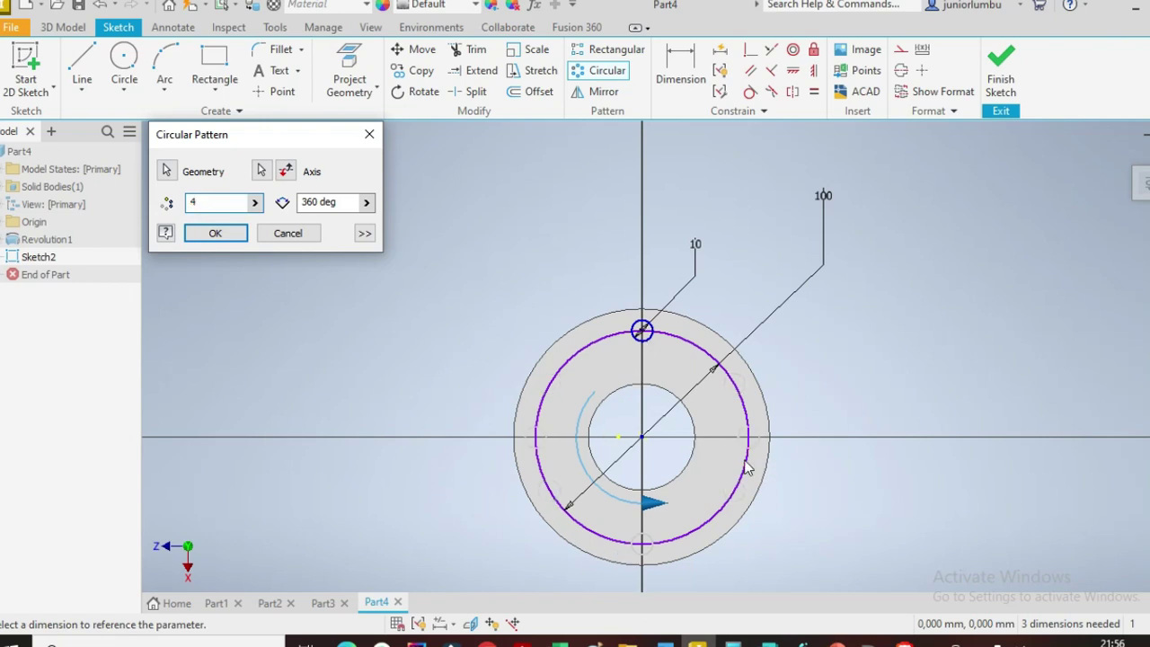
{"action": "left_click", "coordinate": [222, 235]}
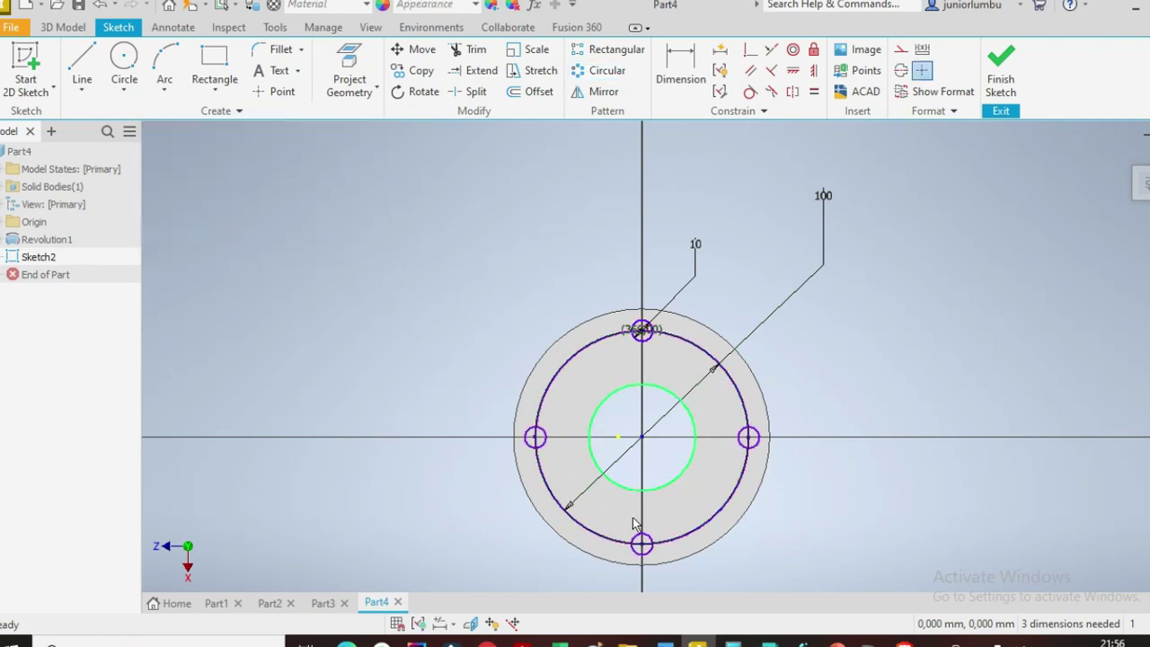
Step: Start an Extrude of the hole sketch and select both halves of one 10 mm circle as profiles
{"action": "left_click", "coordinate": [62, 28]}
{"action": "left_click", "coordinate": [81, 68]}
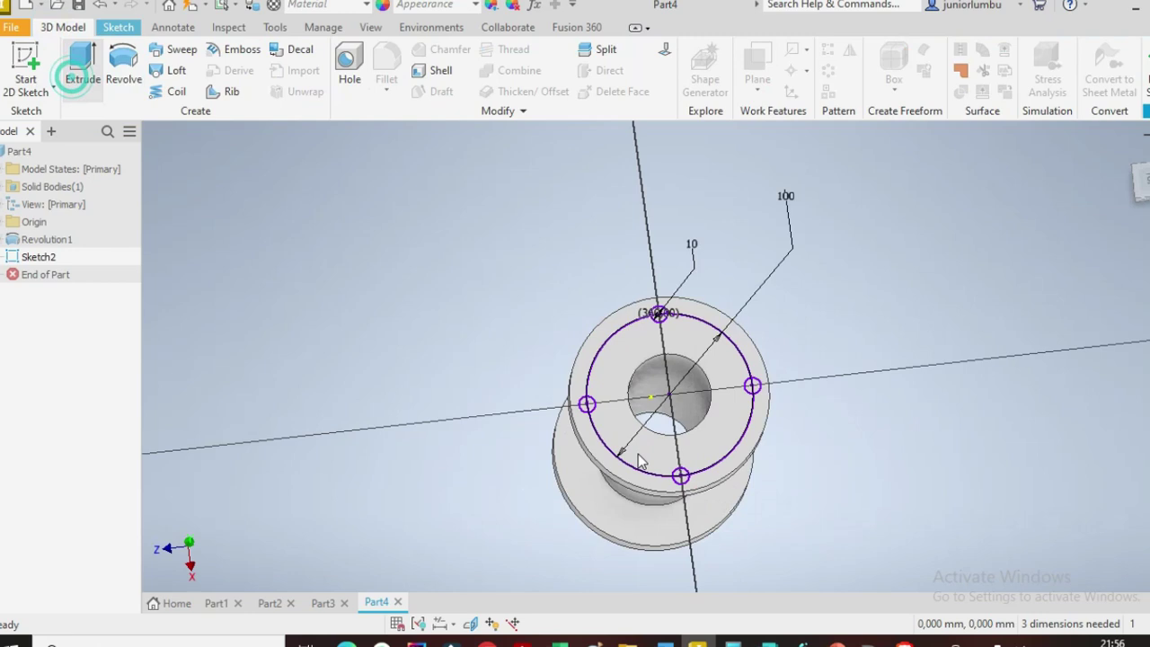
{"action": "key", "text": "F5"}
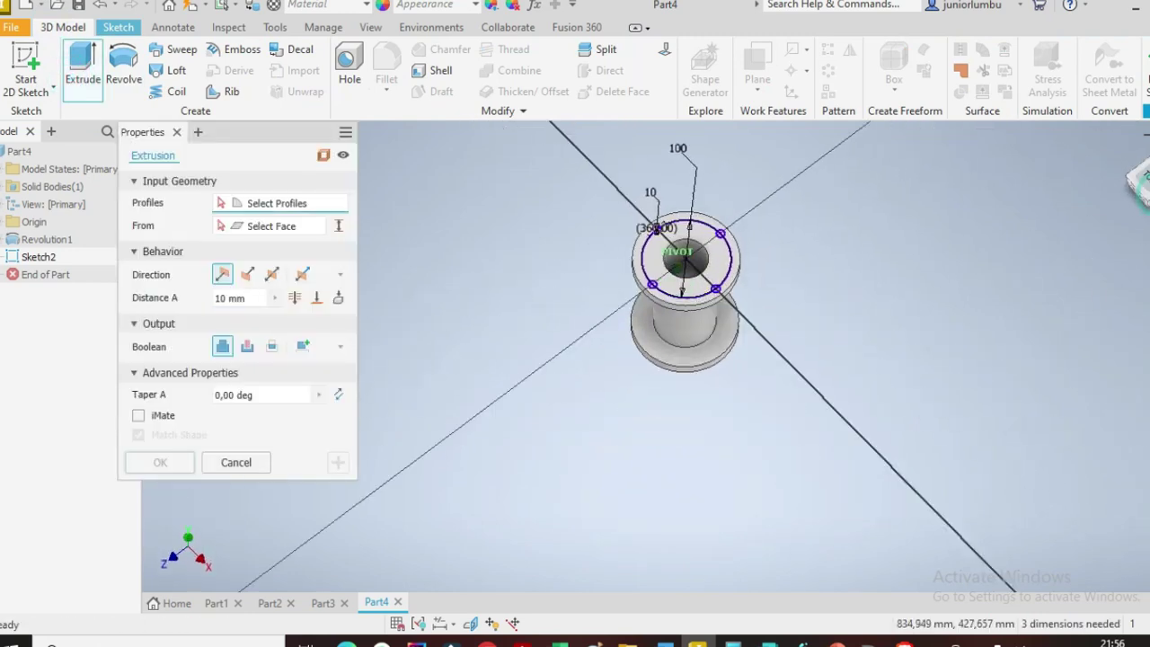
{"action": "scroll", "coordinate": [723, 265], "scroll_direction": "down", "scroll_amount": 6}
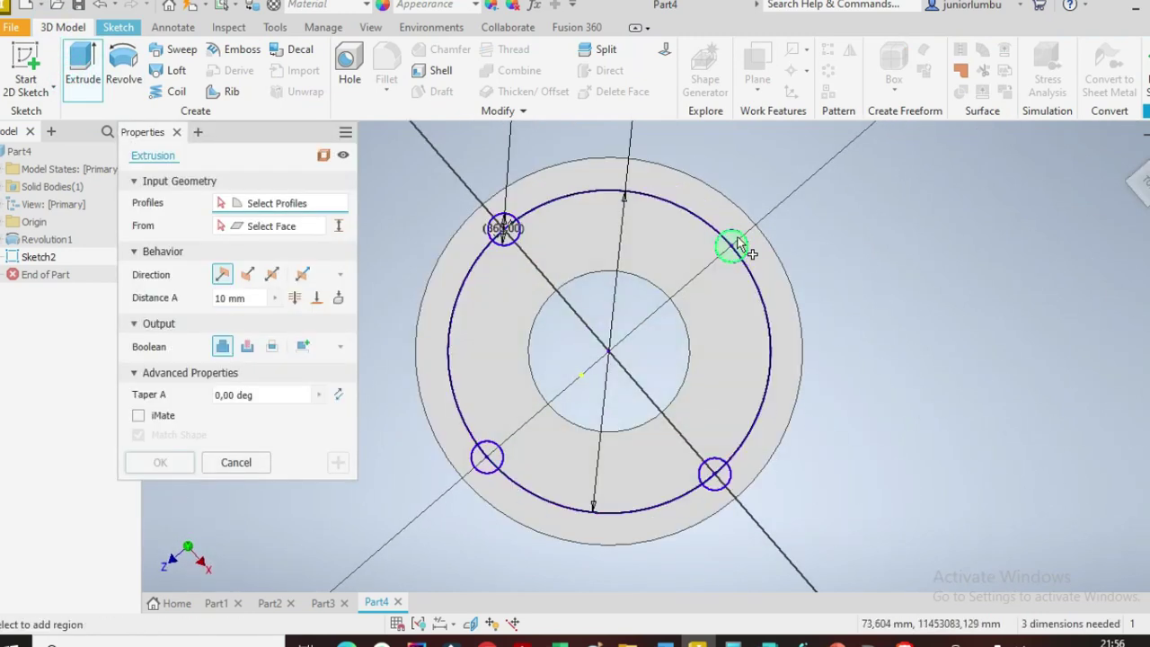
{"action": "left_click", "coordinate": [738, 241]}
{"action": "left_click", "coordinate": [724, 266]}
Step: Add both halves of the three remaining 10 mm bolt-hole circles to the extrusion profiles
{"action": "scroll", "coordinate": [720, 302], "scroll_direction": "up", "scroll_amount": 8}
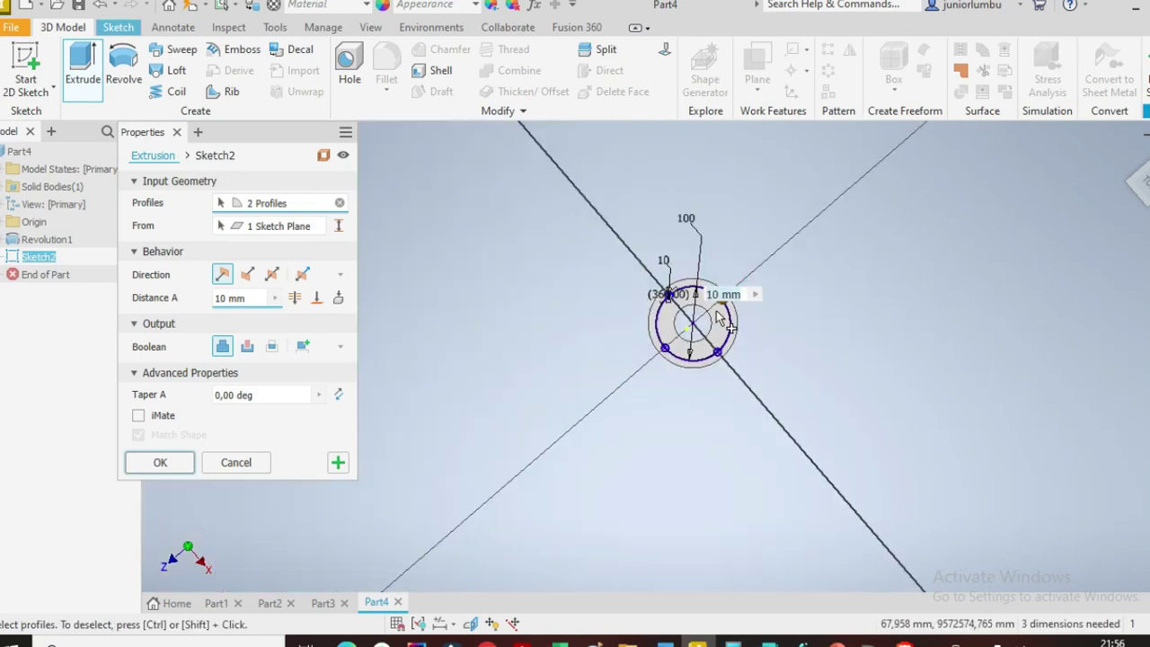
{"action": "scroll", "coordinate": [665, 343], "scroll_direction": "down", "scroll_amount": 5}
{"action": "scroll", "coordinate": [666, 357], "scroll_direction": "down", "scroll_amount": 3}
{"action": "left_click", "coordinate": [670, 377]}
{"action": "left_click", "coordinate": [681, 387]}
{"action": "scroll", "coordinate": [1014, 427], "scroll_direction": "down", "scroll_amount": 3}
{"action": "left_click", "coordinate": [1033, 414]}
{"action": "left_click", "coordinate": [1044, 428]}
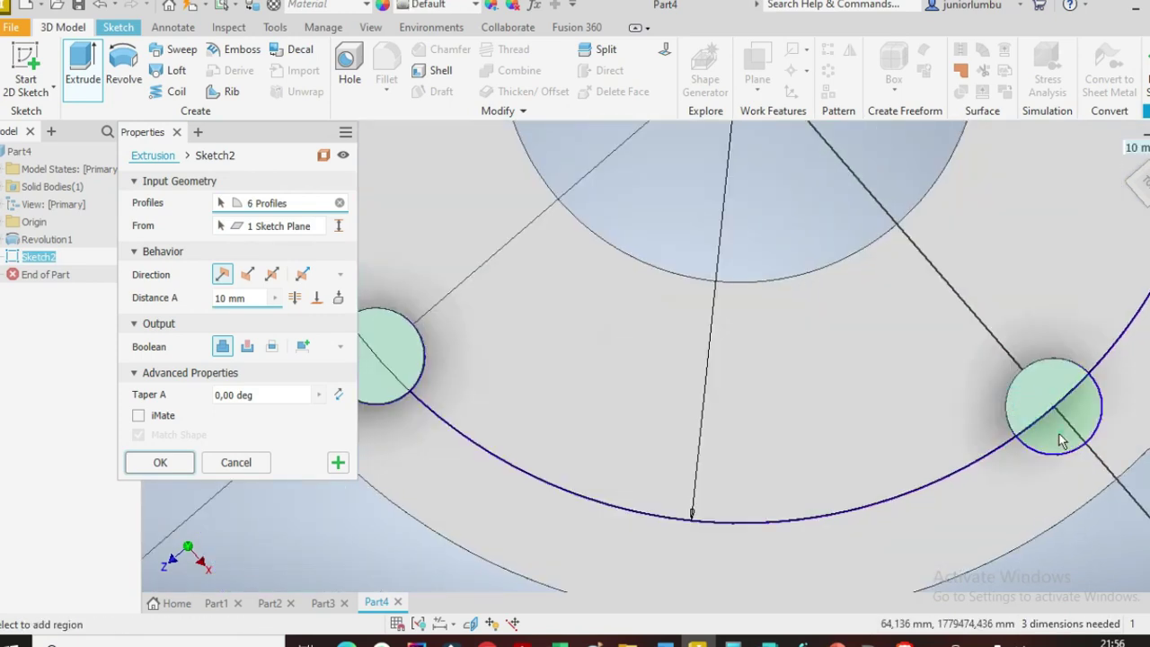
{"action": "scroll", "coordinate": [988, 404], "scroll_direction": "up", "scroll_amount": 6}
{"action": "scroll", "coordinate": [878, 373], "scroll_direction": "down", "scroll_amount": 5}
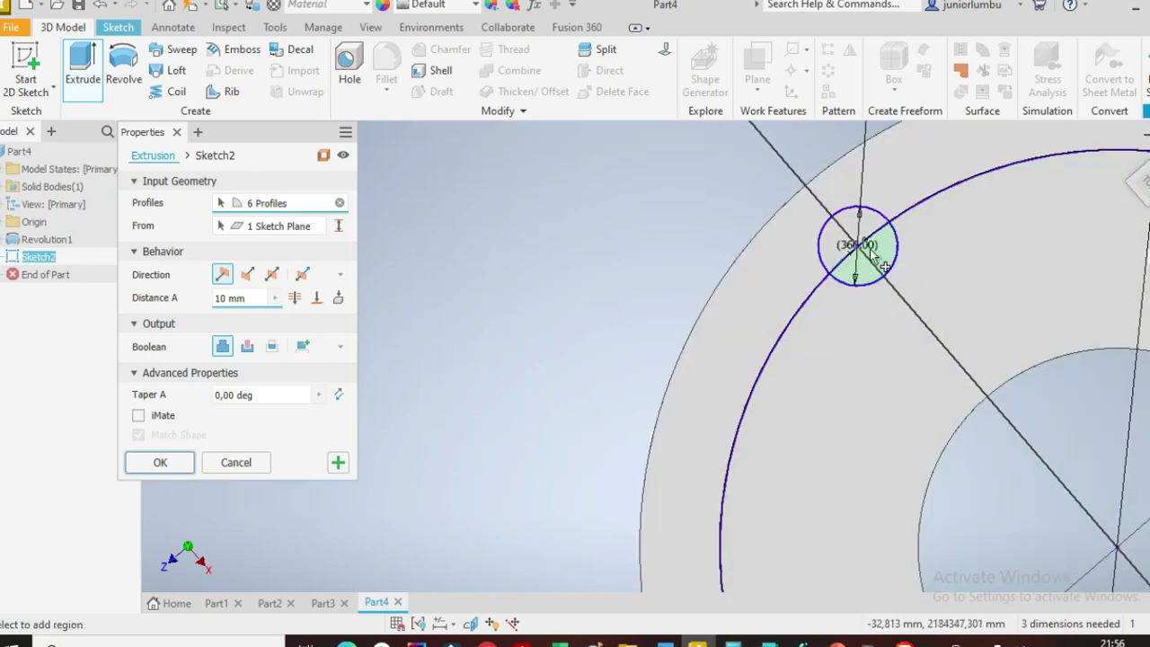
{"action": "left_click", "coordinate": [869, 255]}
{"action": "left_click", "coordinate": [846, 237]}
{"action": "scroll", "coordinate": [854, 270], "scroll_direction": "up", "scroll_amount": 3}
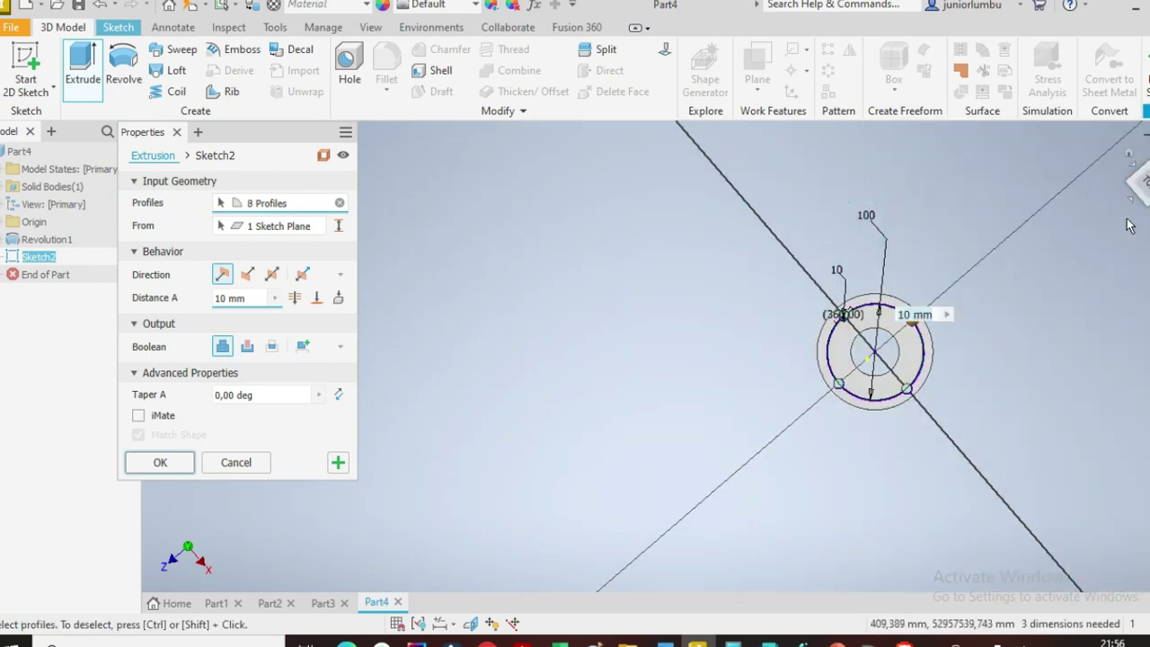
Step: Extrude the bolt-hole profiles as a 200 mm cut in the flipped direction, through both flanges
{"action": "left_click", "coordinate": [1135, 183]}
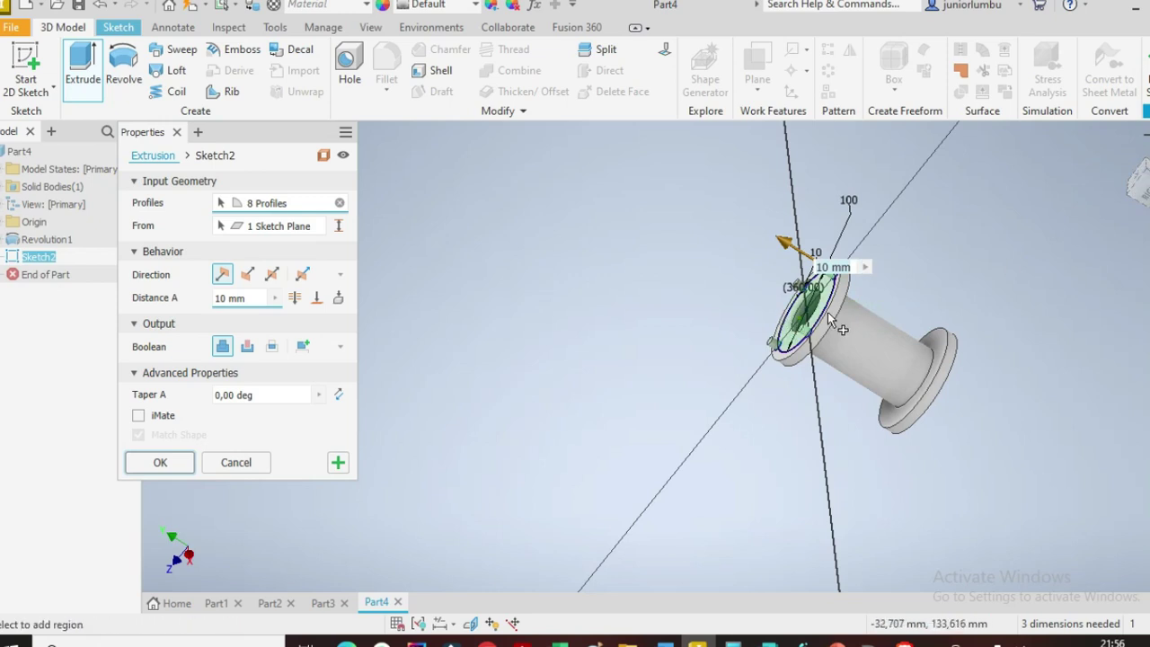
{"action": "left_click", "coordinate": [259, 299]}
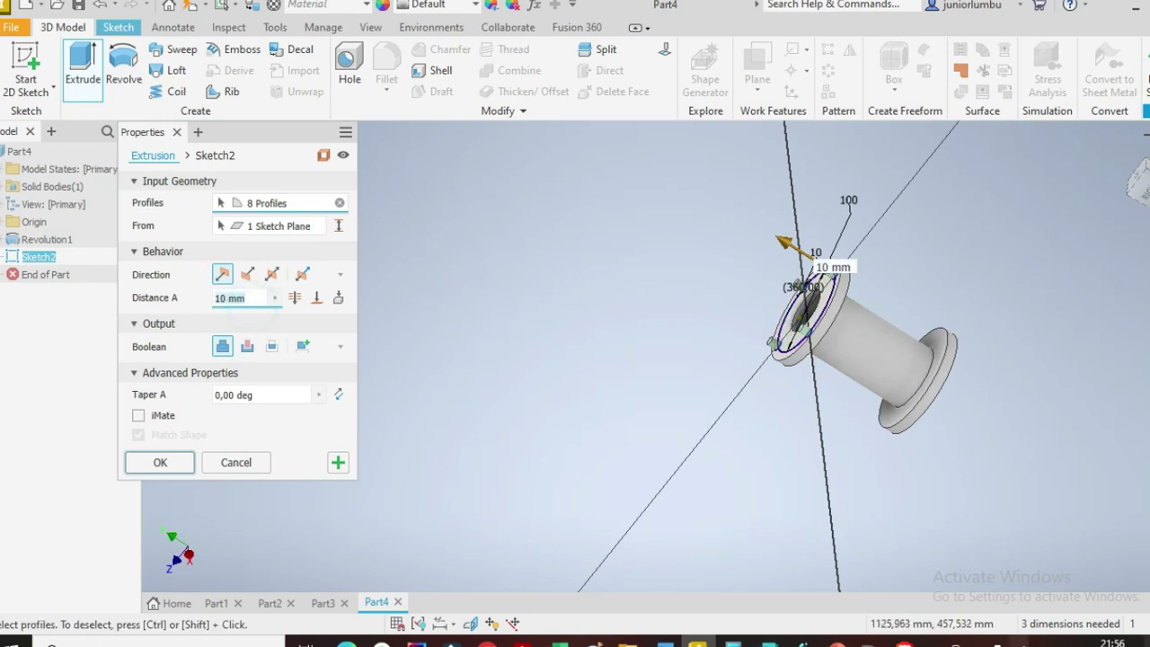
{"action": "type", "text": "200"}
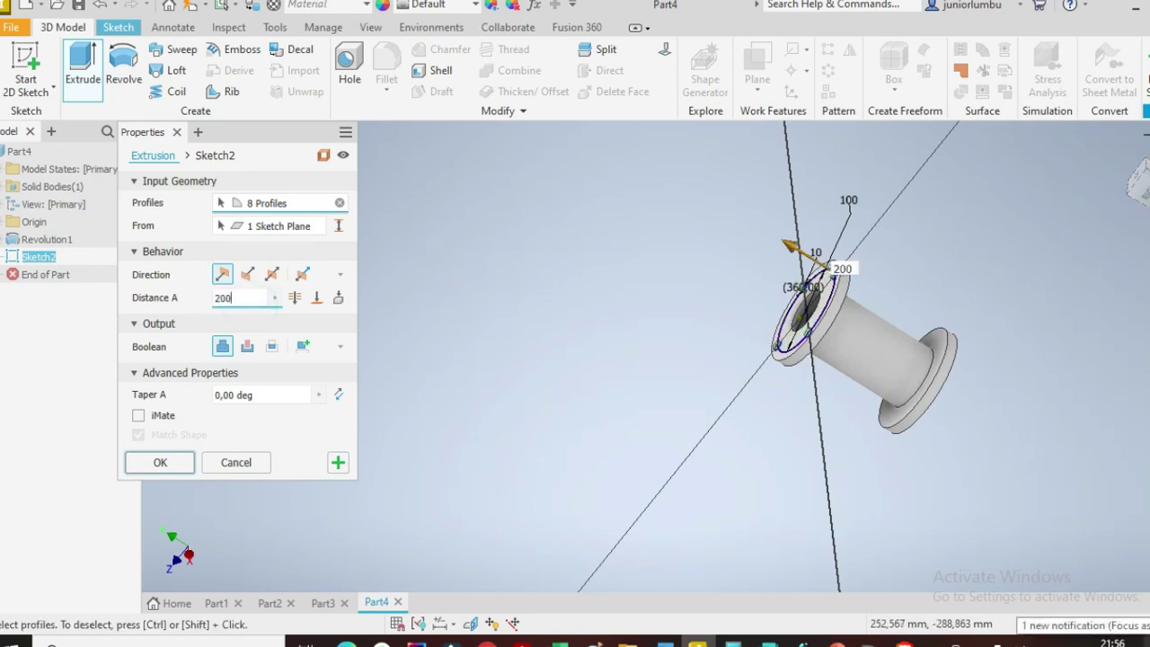
{"action": "left_click", "coordinate": [247, 274]}
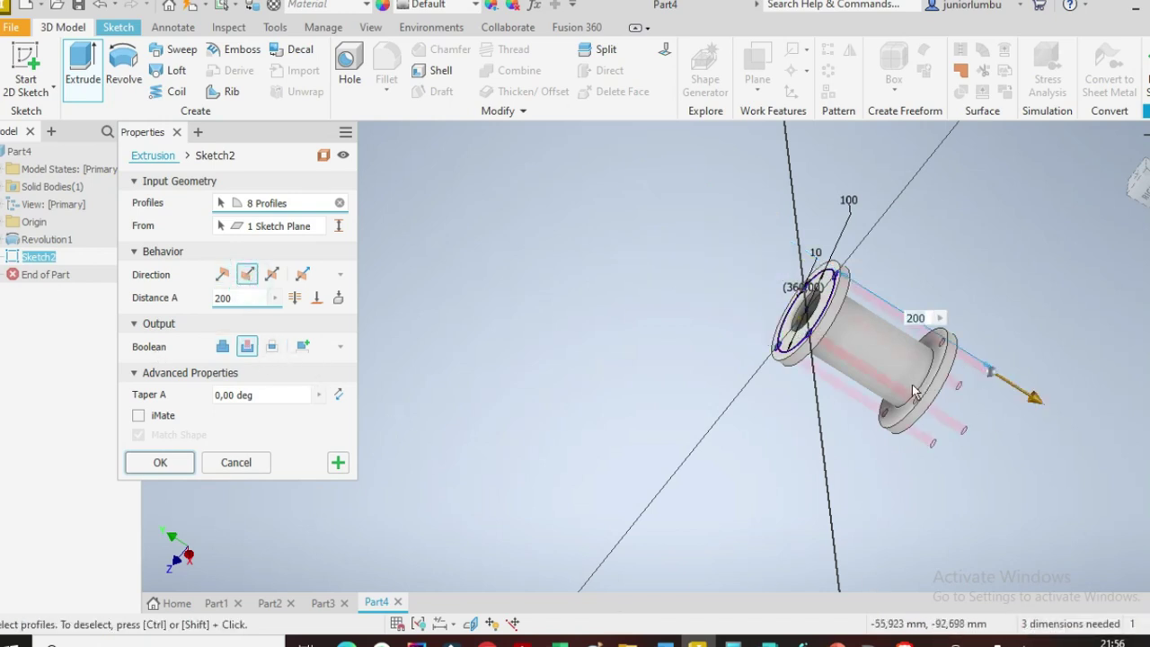
{"action": "left_click", "coordinate": [160, 463]}
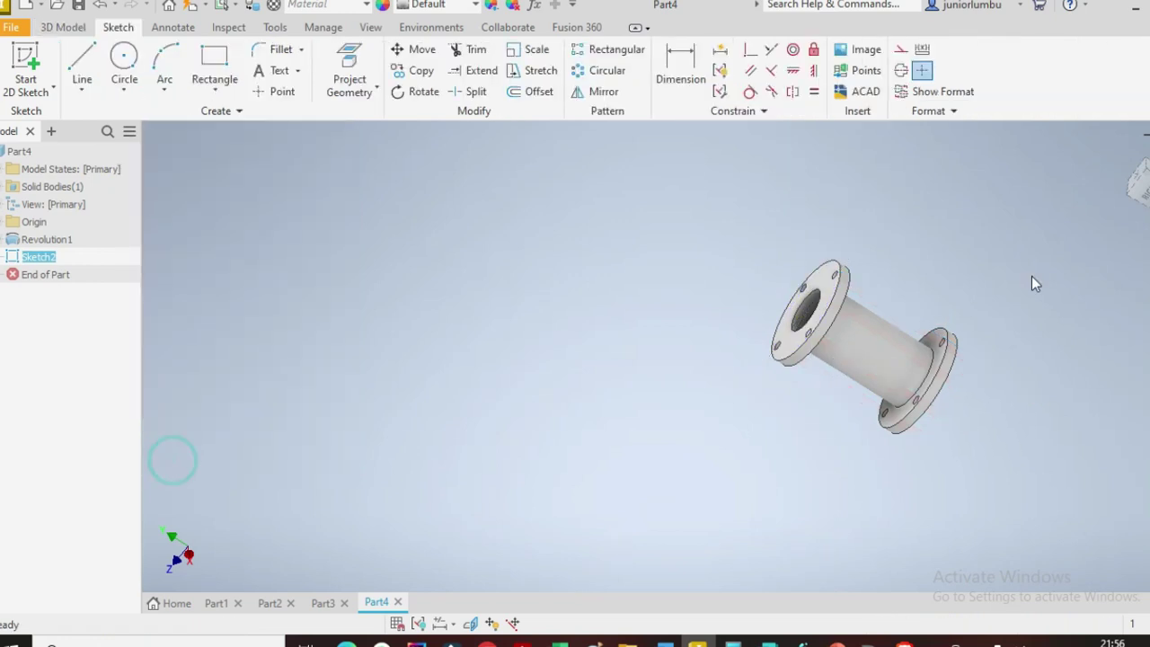
Step: Face the part upright from its side and make Sketch1 under the first revolution visible
{"action": "left_click", "coordinate": [1138, 180]}
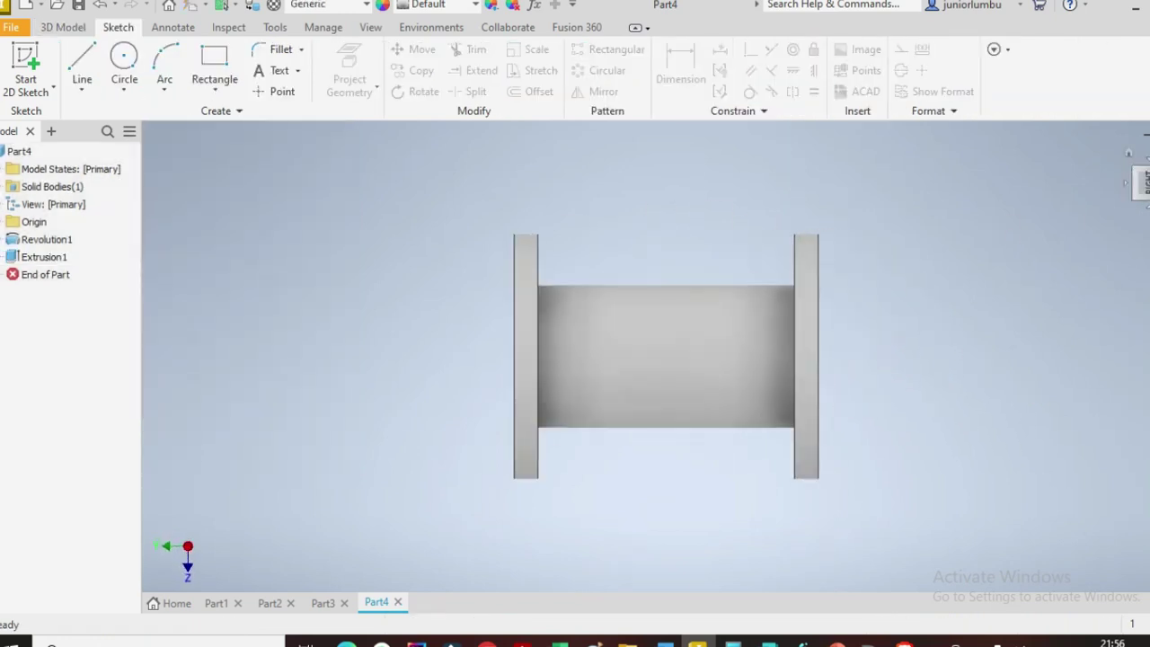
{"action": "left_click", "coordinate": [1144, 144]}
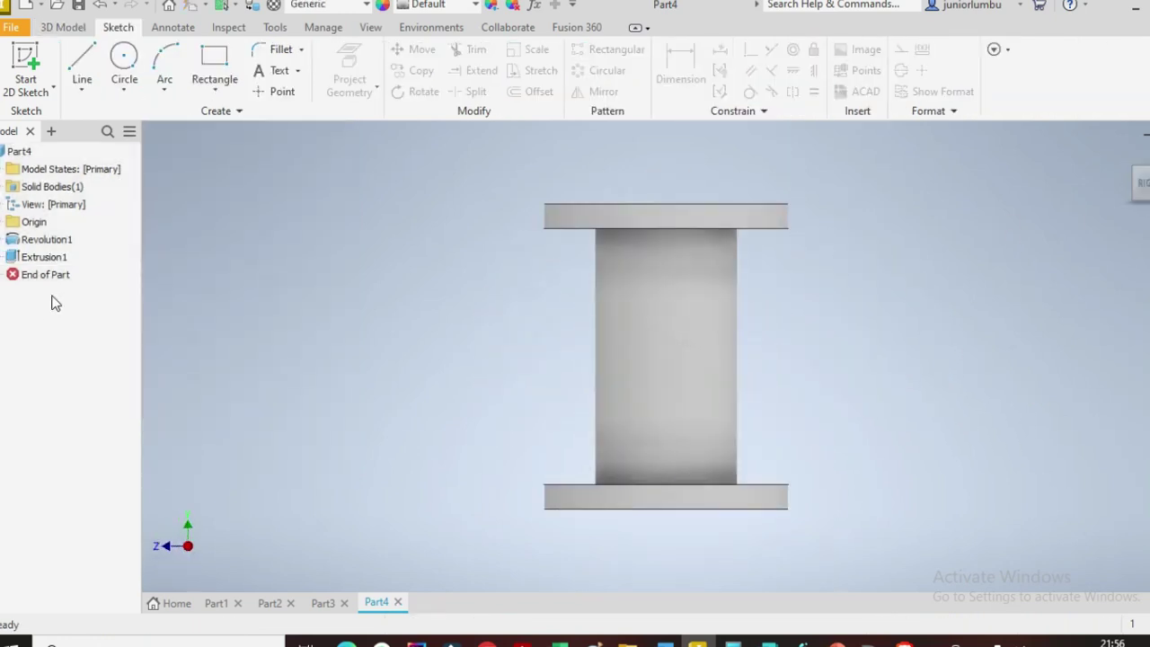
{"action": "left_click", "coordinate": [3, 240]}
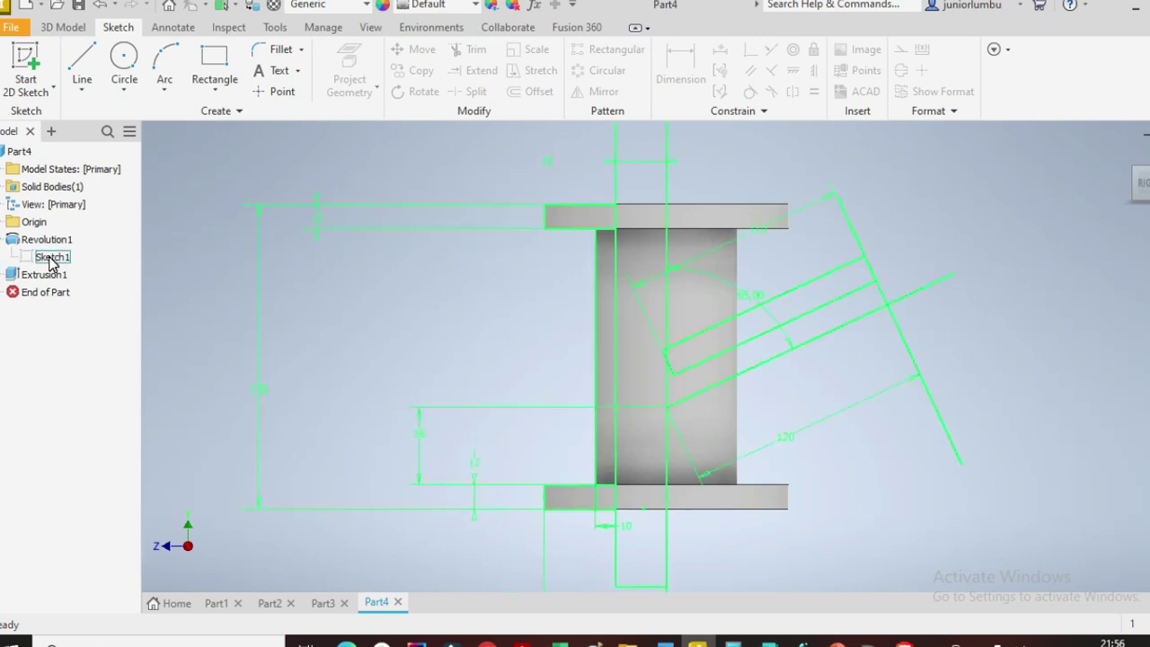
{"action": "right_click", "coordinate": [52, 258]}
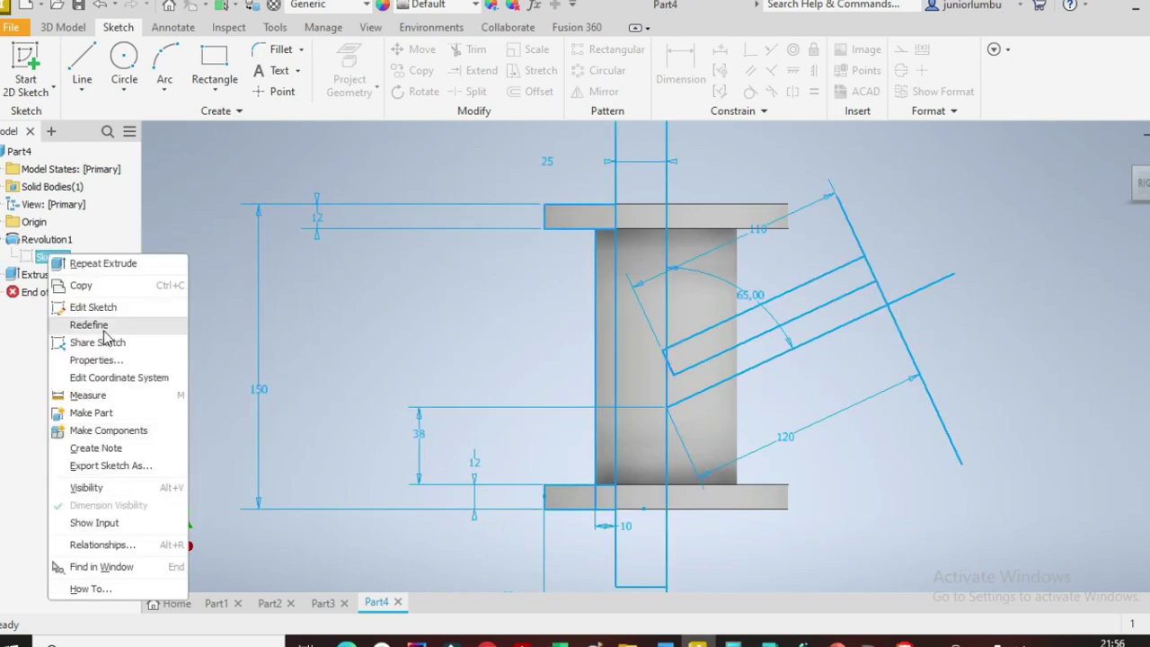
{"action": "left_click", "coordinate": [86, 489]}
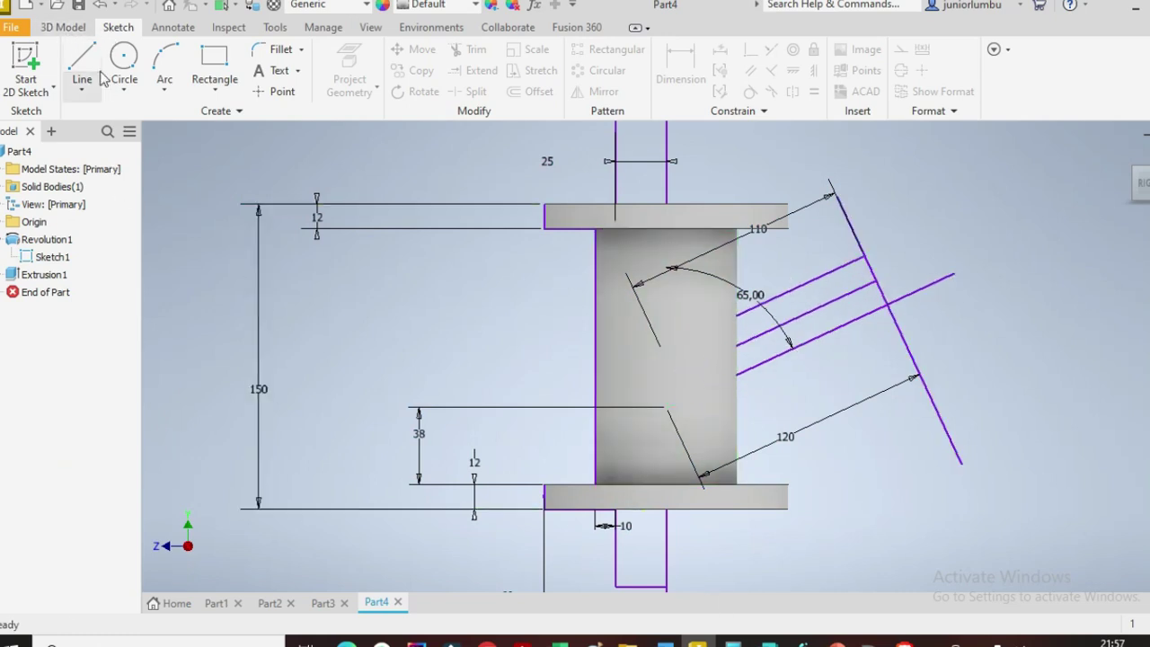
Step: Revolve the inclined branch-wall profile of Sketch1 a full 360 degrees about the slanted centre line, joined to the body
{"action": "left_click", "coordinate": [63, 27]}
{"action": "left_click", "coordinate": [123, 64]}
{"action": "scroll", "coordinate": [647, 286], "scroll_direction": "up", "scroll_amount": 5}
{"action": "scroll", "coordinate": [774, 295], "scroll_direction": "down", "scroll_amount": 6}
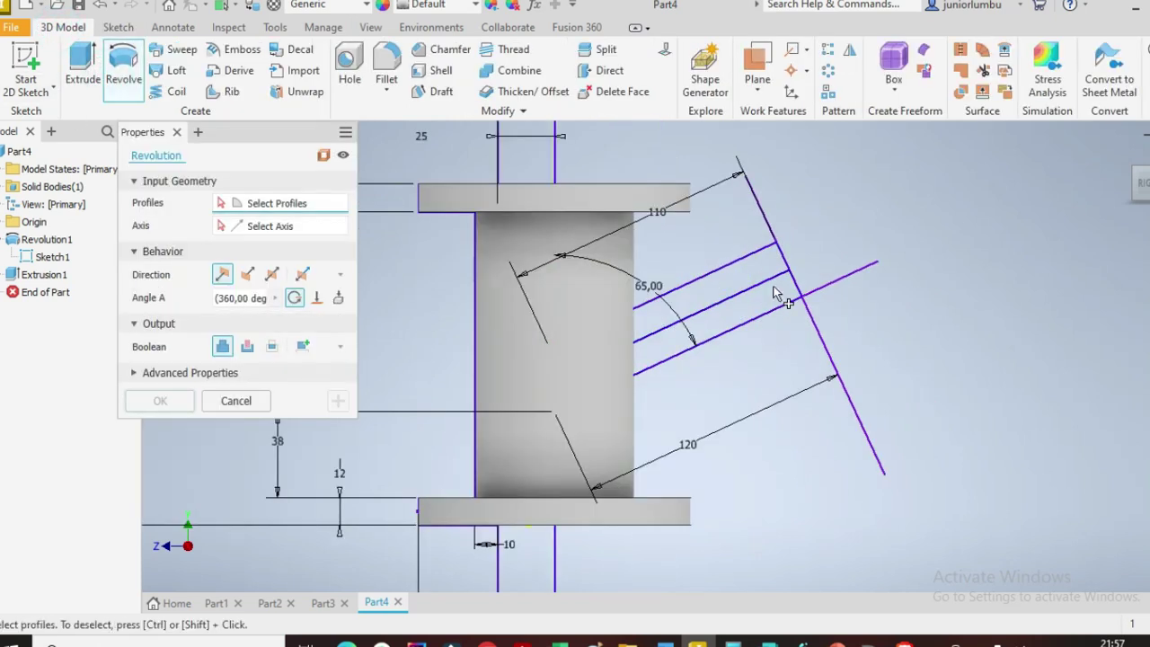
{"action": "left_click", "coordinate": [762, 264]}
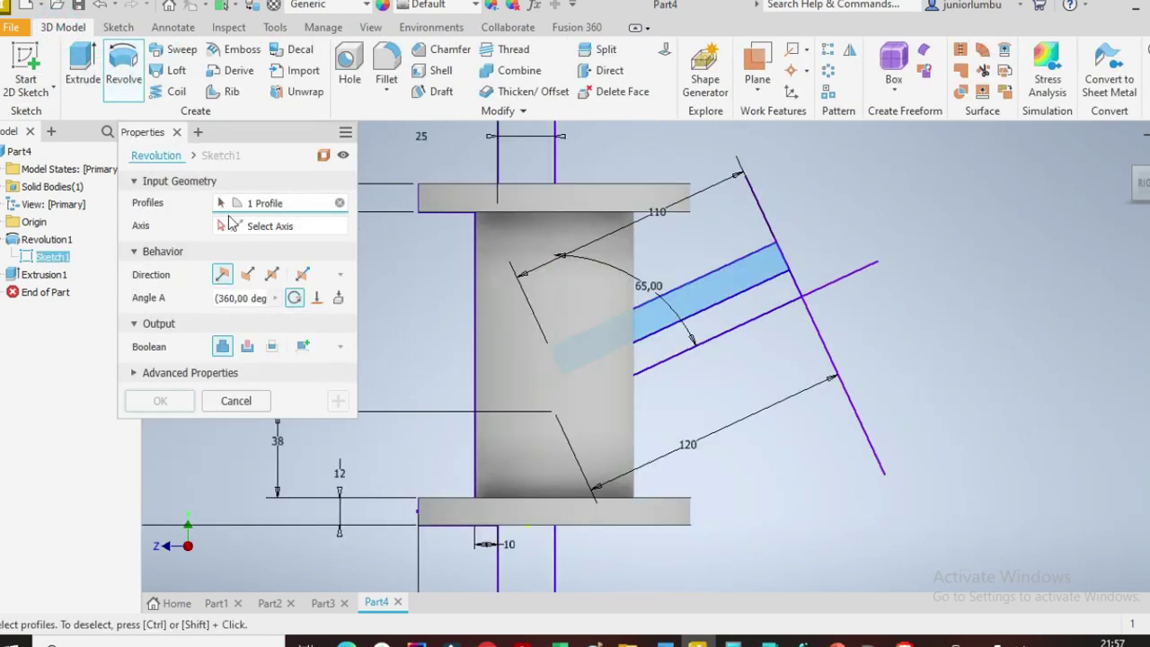
{"action": "left_click", "coordinate": [277, 230]}
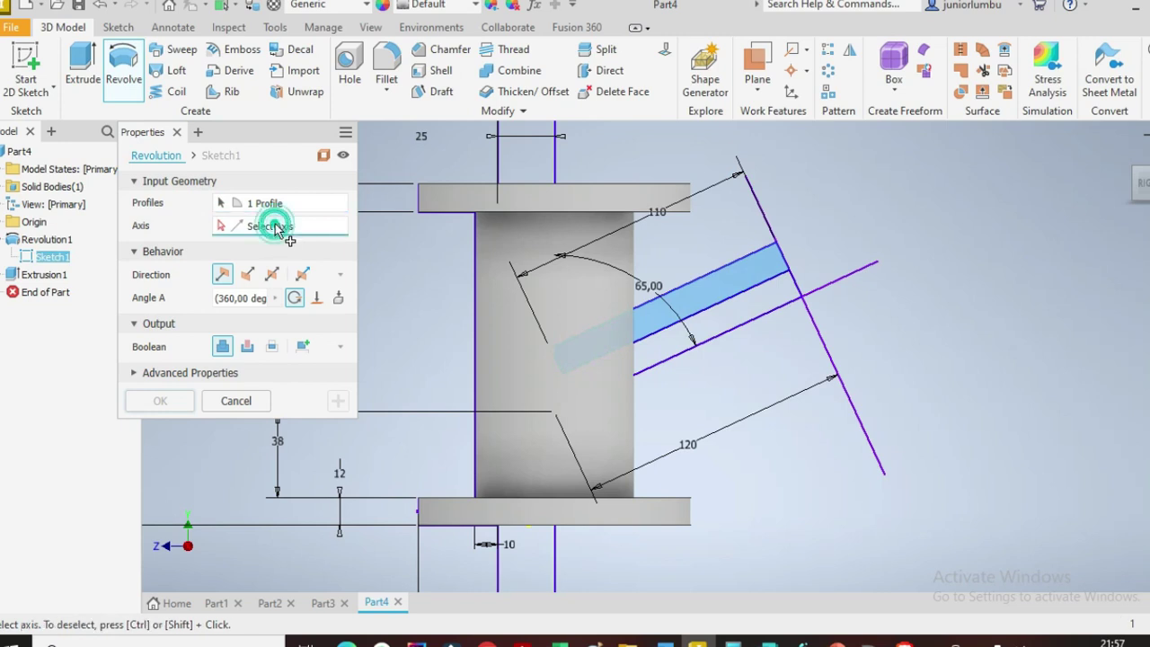
{"action": "left_click", "coordinate": [818, 291]}
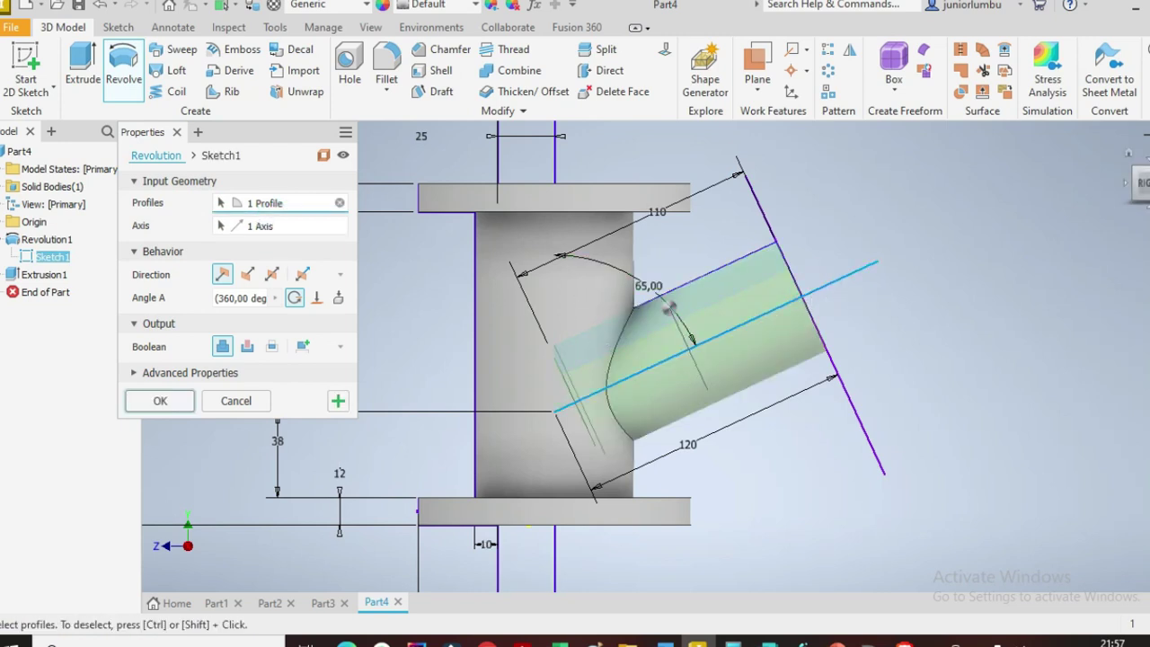
{"action": "middle_click_drag", "start_coordinate": [696, 191], "coordinate": [698, 241], "text": "shift"}
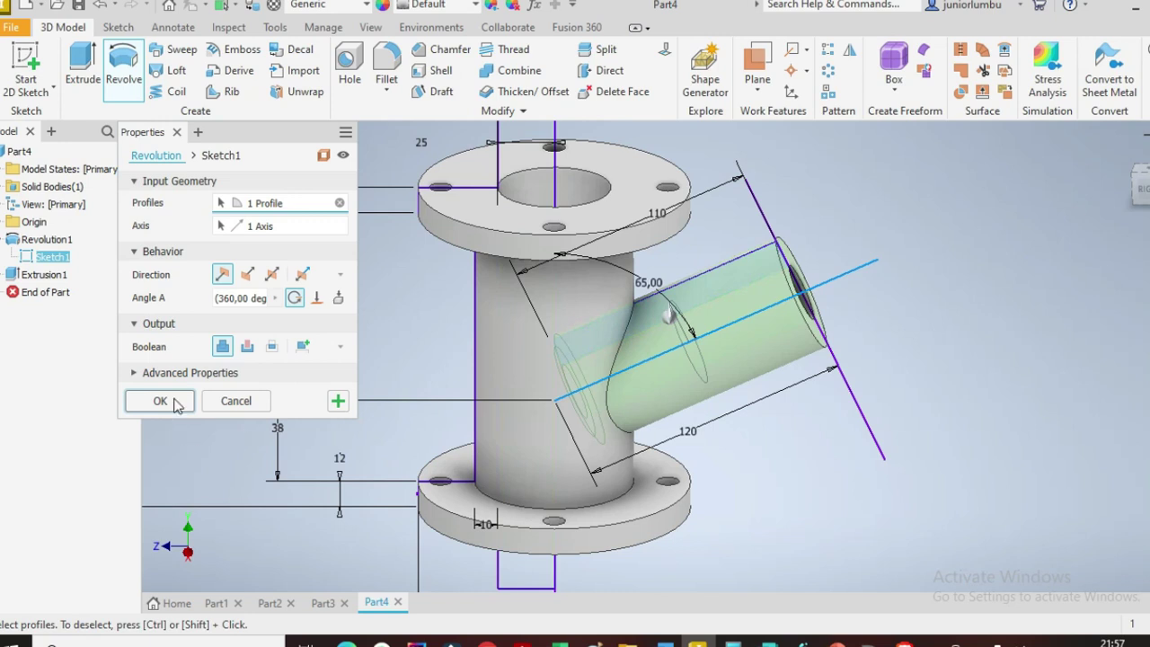
{"action": "left_click", "coordinate": [338, 403]}
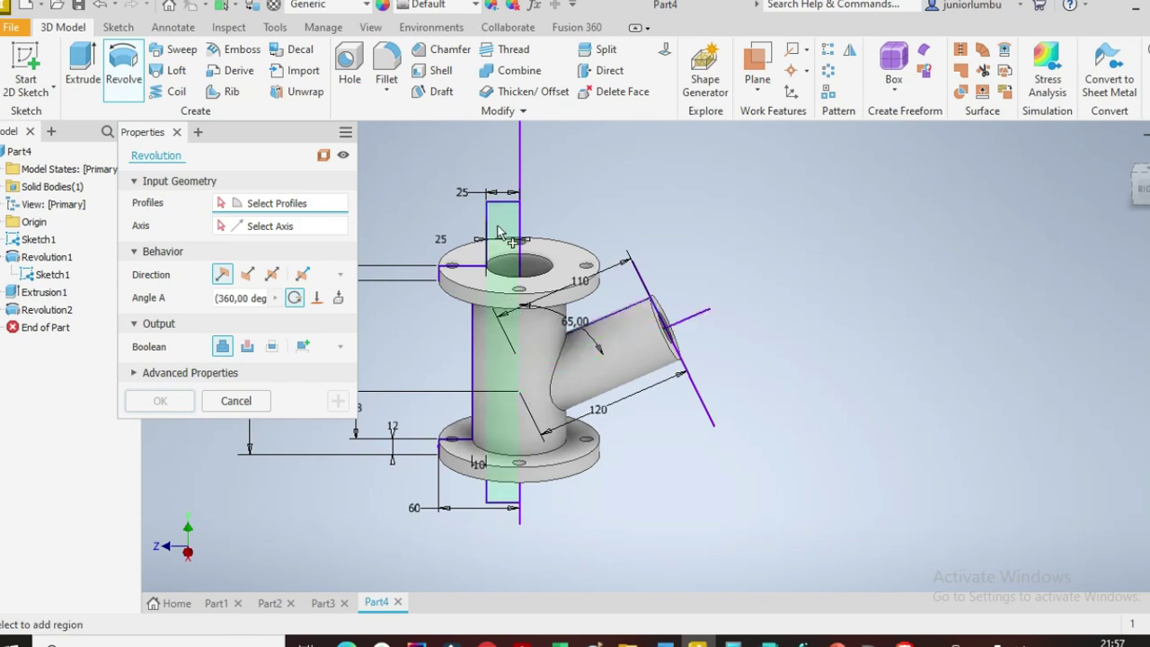
Step: Revolve the 25 mm wide vertical rectangle a full 360 degrees about the main pipe's axis as a cut to clear the bore
{"action": "left_click", "coordinate": [500, 222]}
{"action": "left_click", "coordinate": [289, 227]}
{"action": "left_click", "coordinate": [247, 347]}
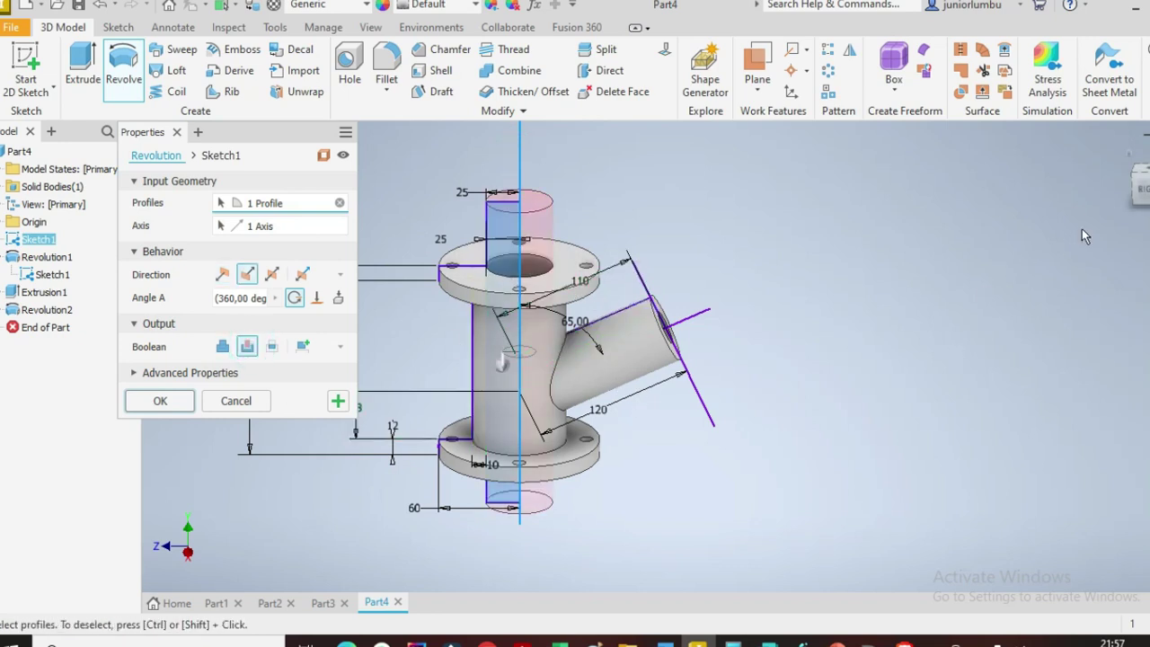
{"action": "mouse_move", "coordinate": [1143, 187]}
{"action": "left_mouse_down"}
{"action": "mouse_move", "coordinate": [1142, 247]}
{"action": "mouse_move", "coordinate": [1143, 169]}
{"action": "left_mouse_up"}
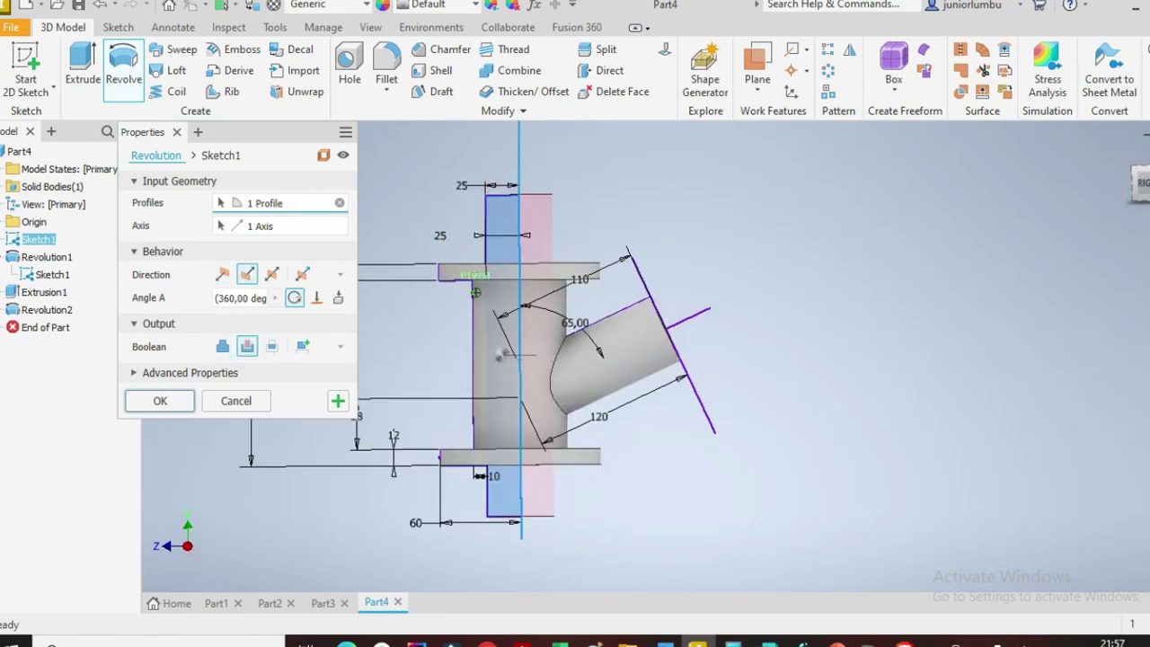
{"action": "left_click", "coordinate": [160, 401]}
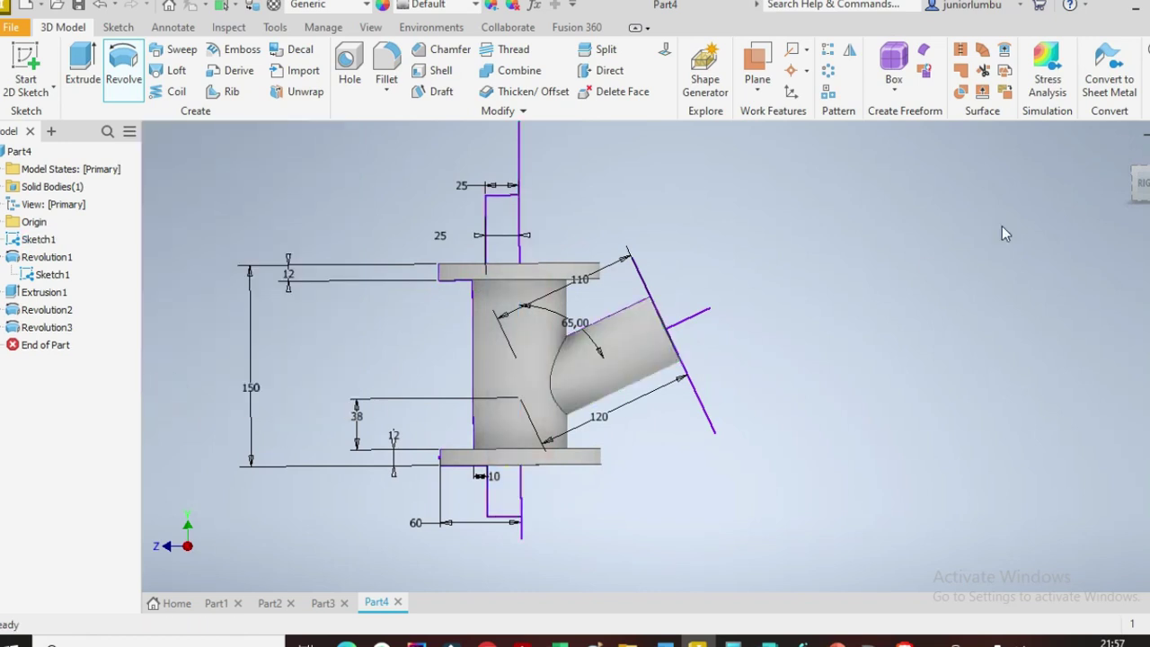
Step: Start a new sketch on the ring-shaped end face of the inclined branch pipe
{"action": "left_click_drag", "start_coordinate": [1115, 187], "coordinate": [1078, 189]}
{"action": "scroll", "coordinate": [585, 316], "scroll_direction": "down", "scroll_amount": 4}
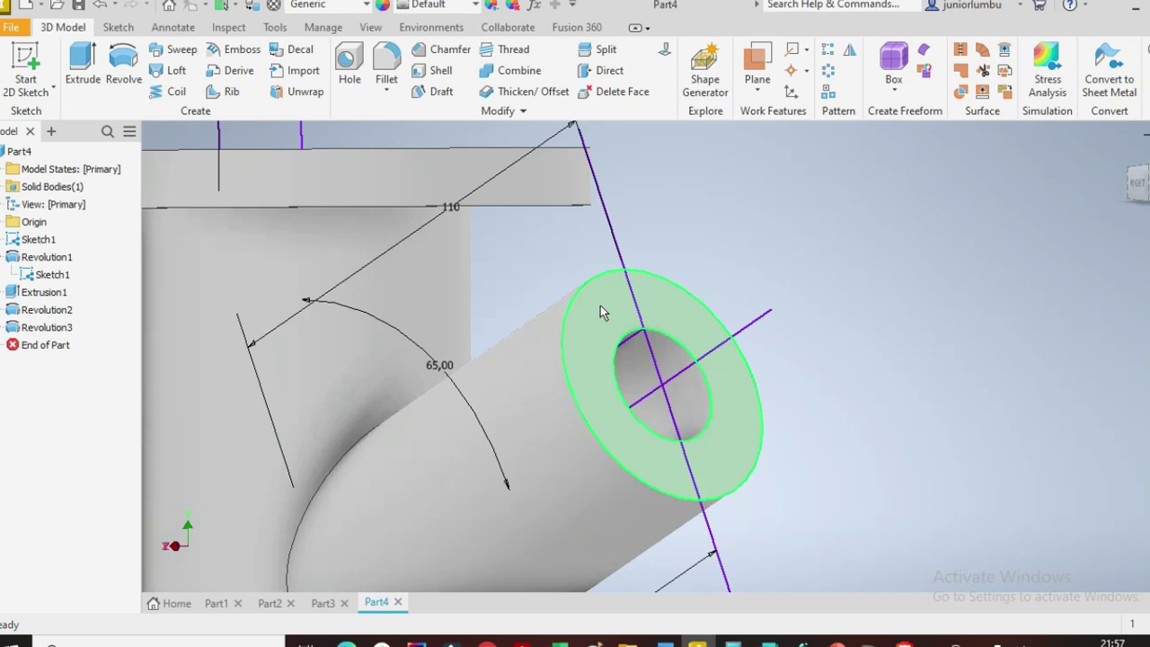
{"action": "left_click", "coordinate": [603, 314]}
{"action": "right_click", "coordinate": [599, 302]}
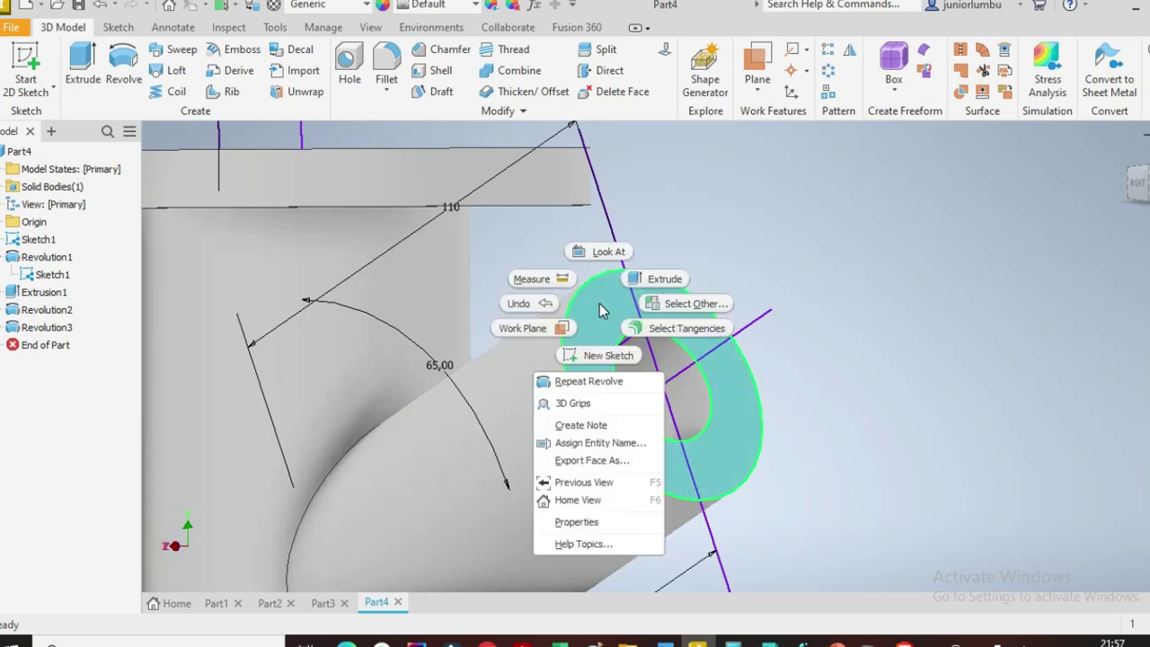
{"action": "left_click", "coordinate": [607, 356]}
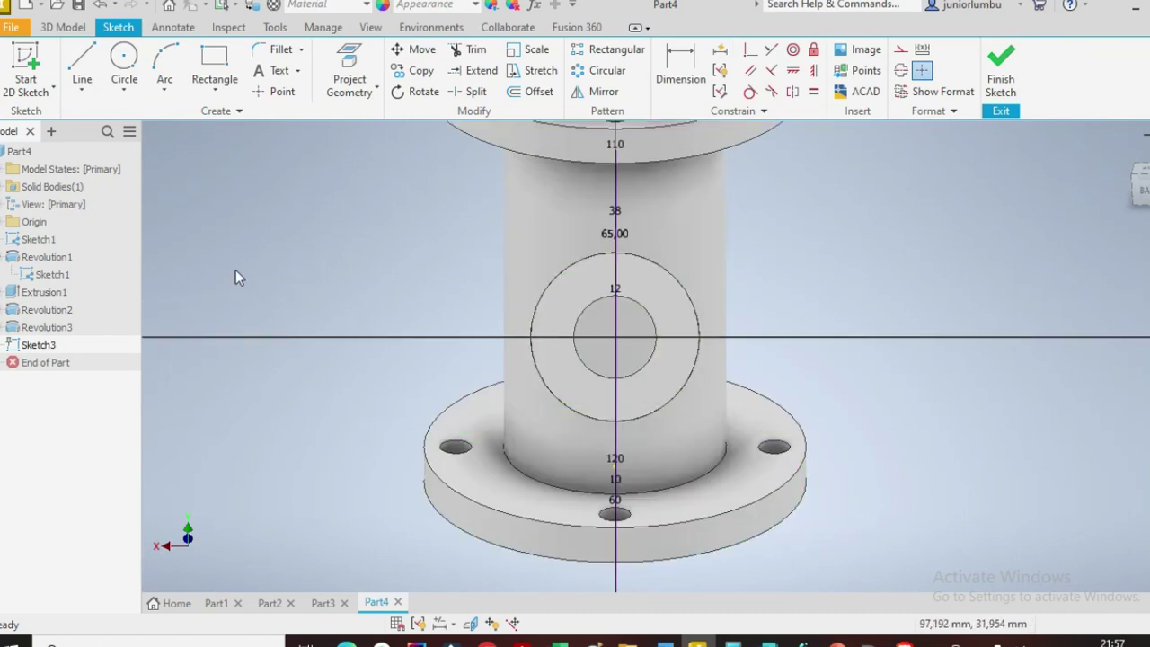
Step: Sketch two circles concentric with the branch bore, one about 79 mm in diameter and a smaller one just outside the pipe's outer edge
{"action": "left_click", "coordinate": [122, 61]}
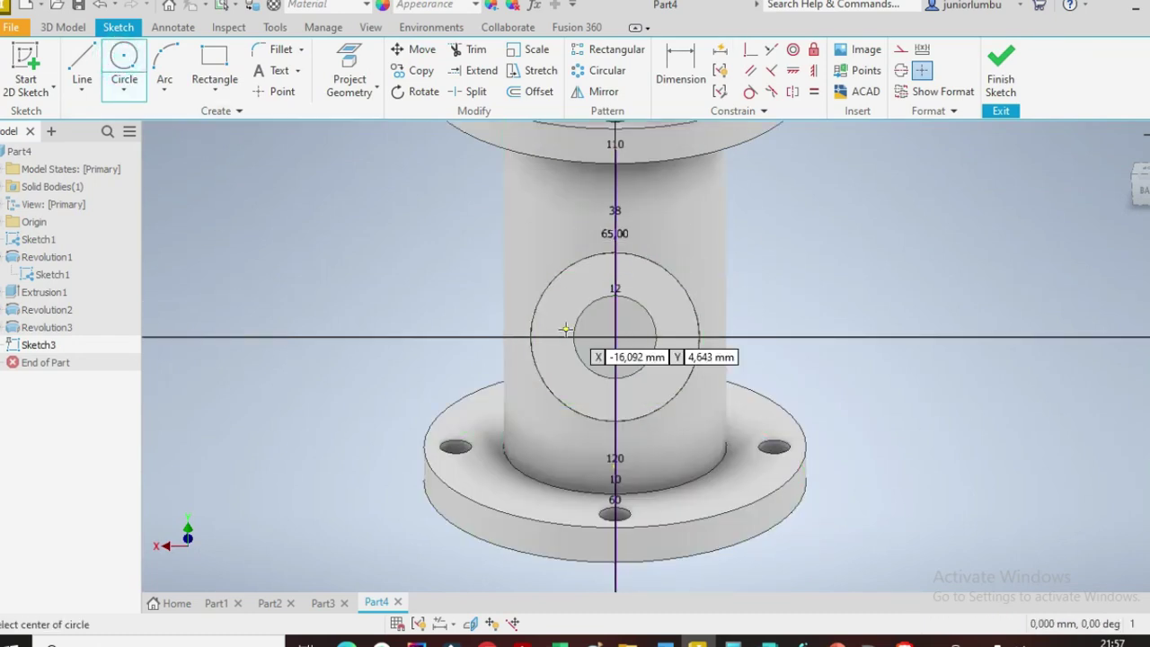
{"action": "left_click", "coordinate": [614, 336]}
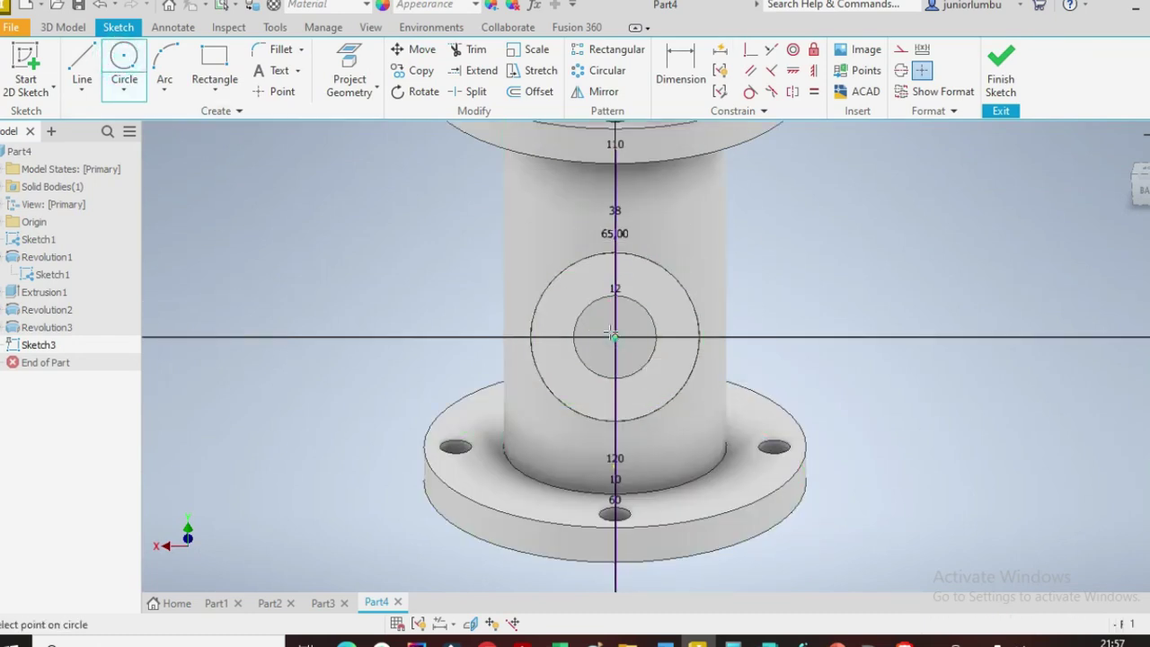
{"action": "left_click", "coordinate": [530, 243]}
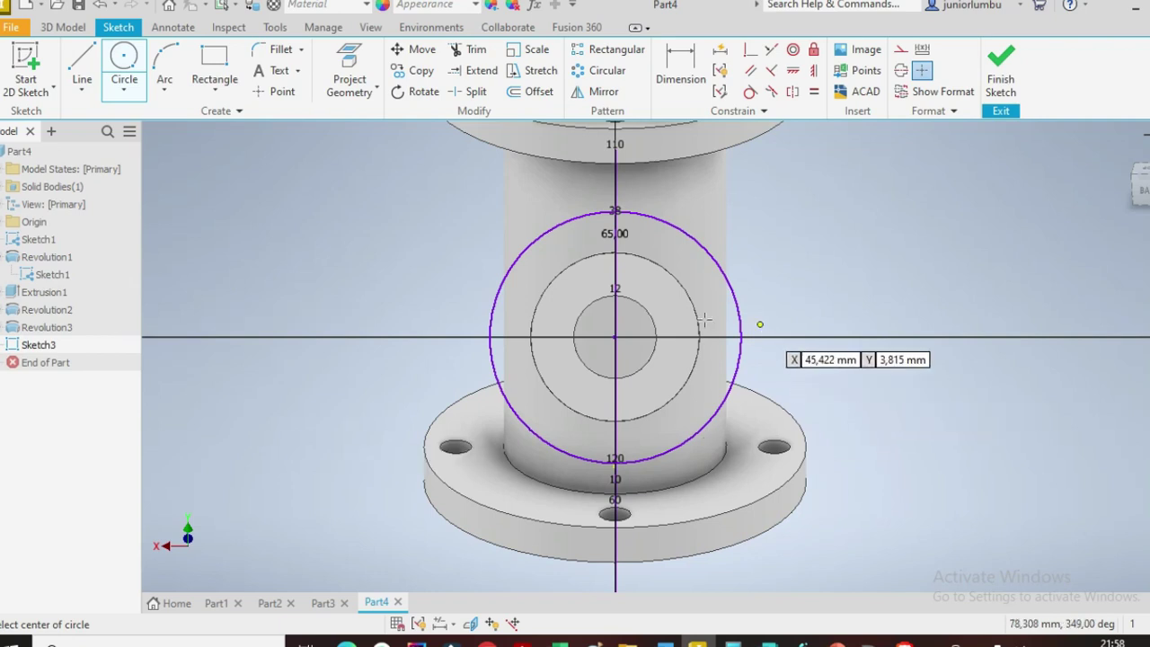
{"action": "left_click", "coordinate": [615, 336]}
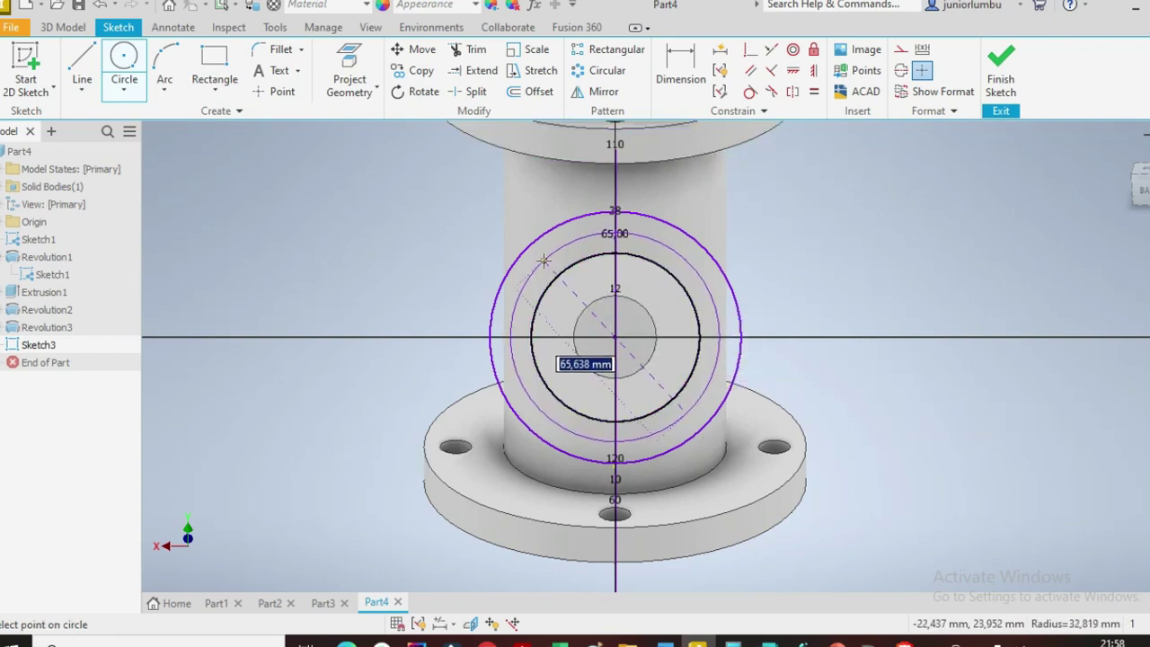
{"action": "left_click", "coordinate": [544, 269]}
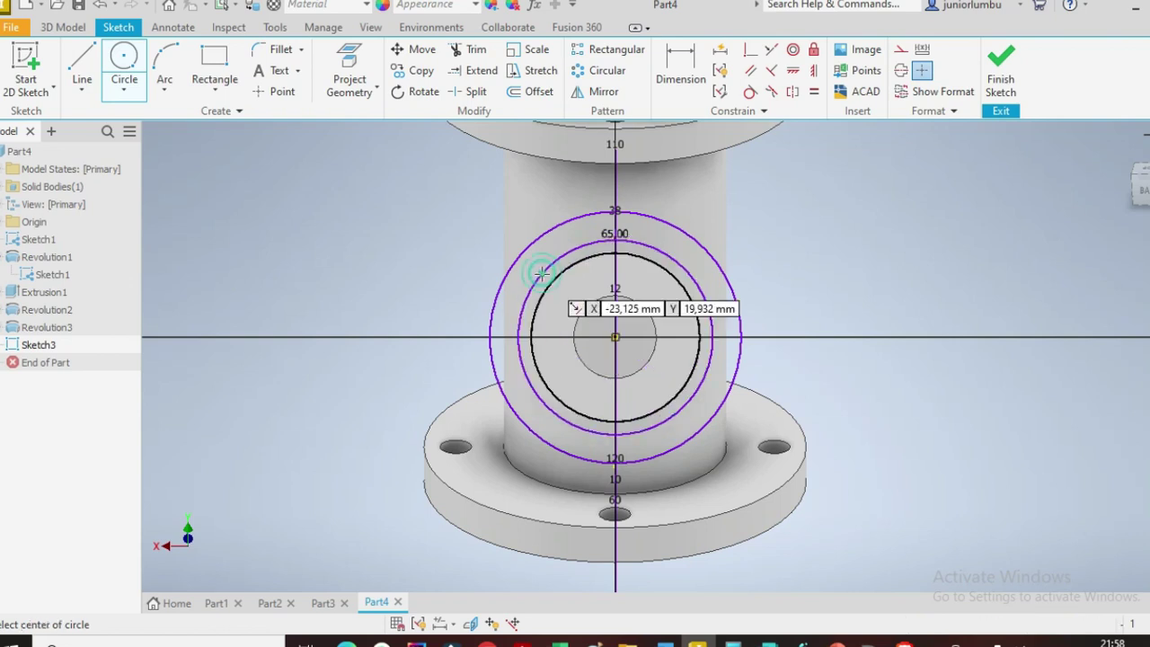
Step: Dimension the larger sketched circle on the branch face with a diameter of 80 mm
{"action": "left_click", "coordinate": [687, 67]}
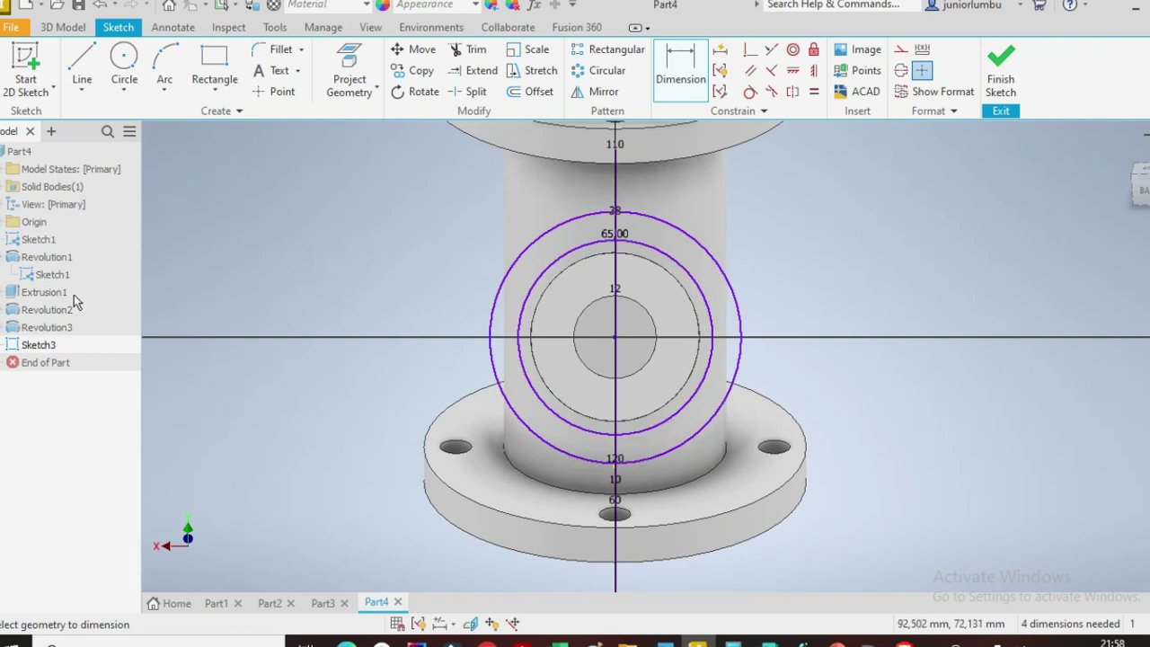
{"action": "left_click", "coordinate": [713, 256]}
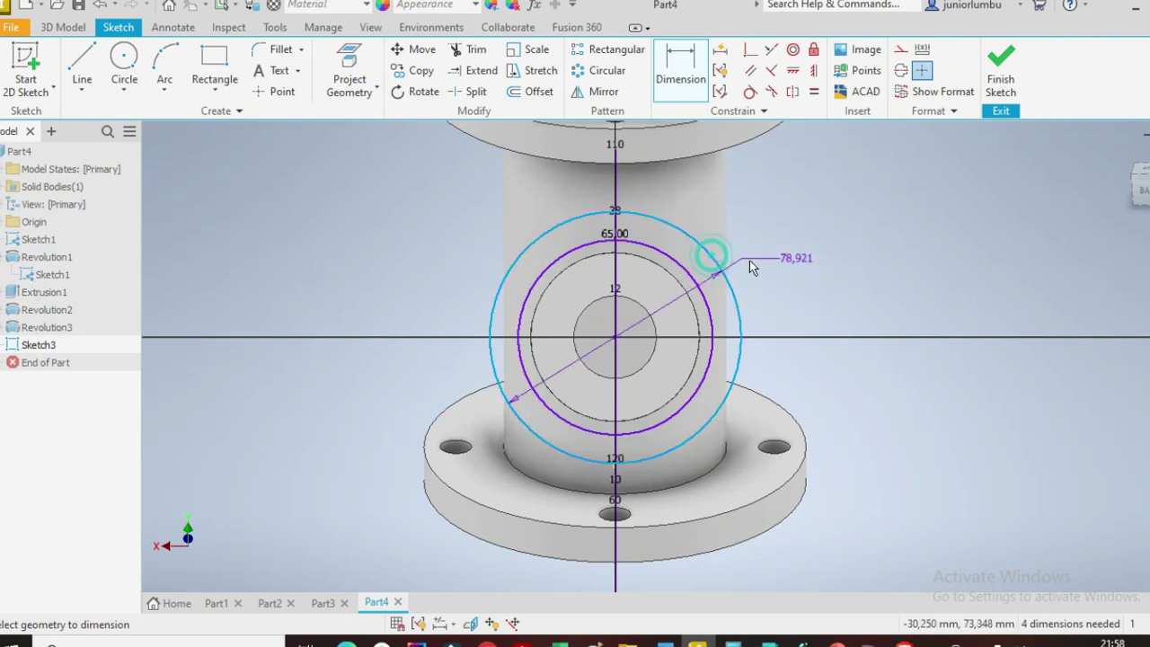
{"action": "left_click", "coordinate": [932, 273]}
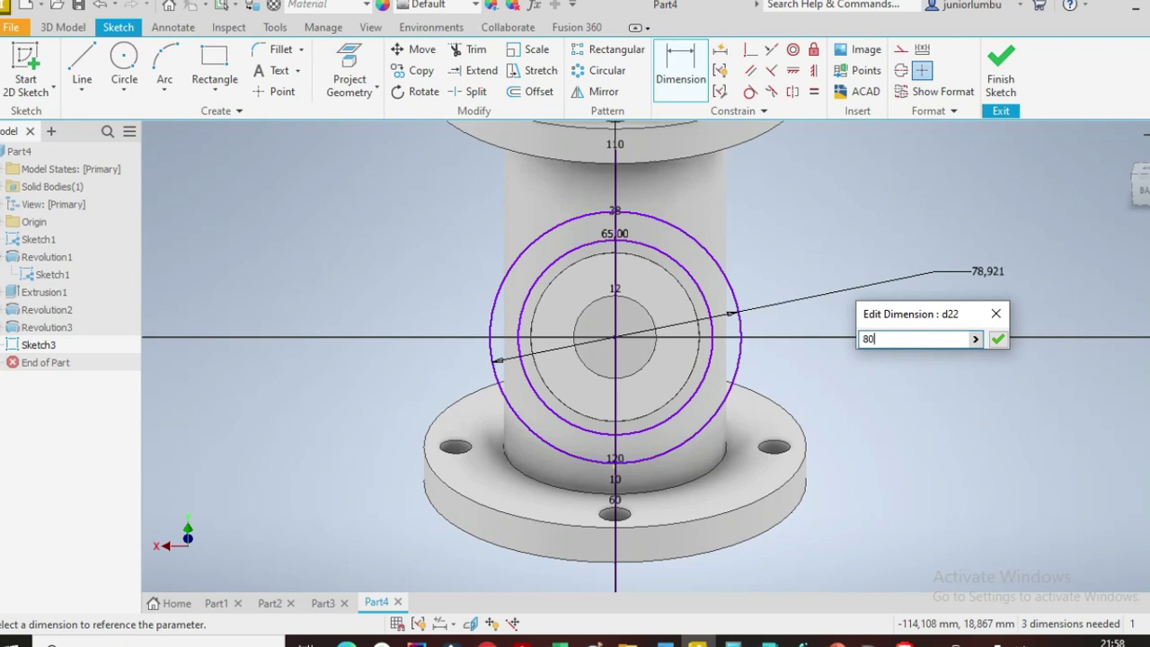
{"action": "key", "text": "Return"}
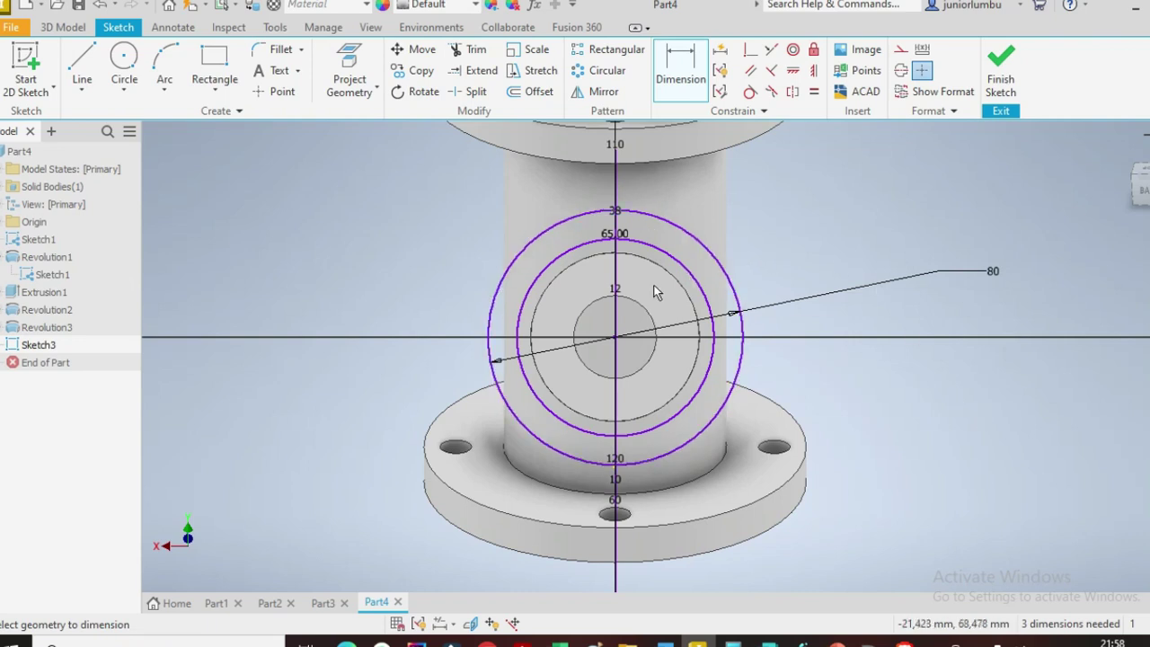
Step: Dimension the smaller concentric circle on the branch face with a diameter of 40 mm
{"action": "left_click", "coordinate": [728, 269]}
{"action": "left_click", "coordinate": [867, 251]}
{"action": "type", "text": "40"}
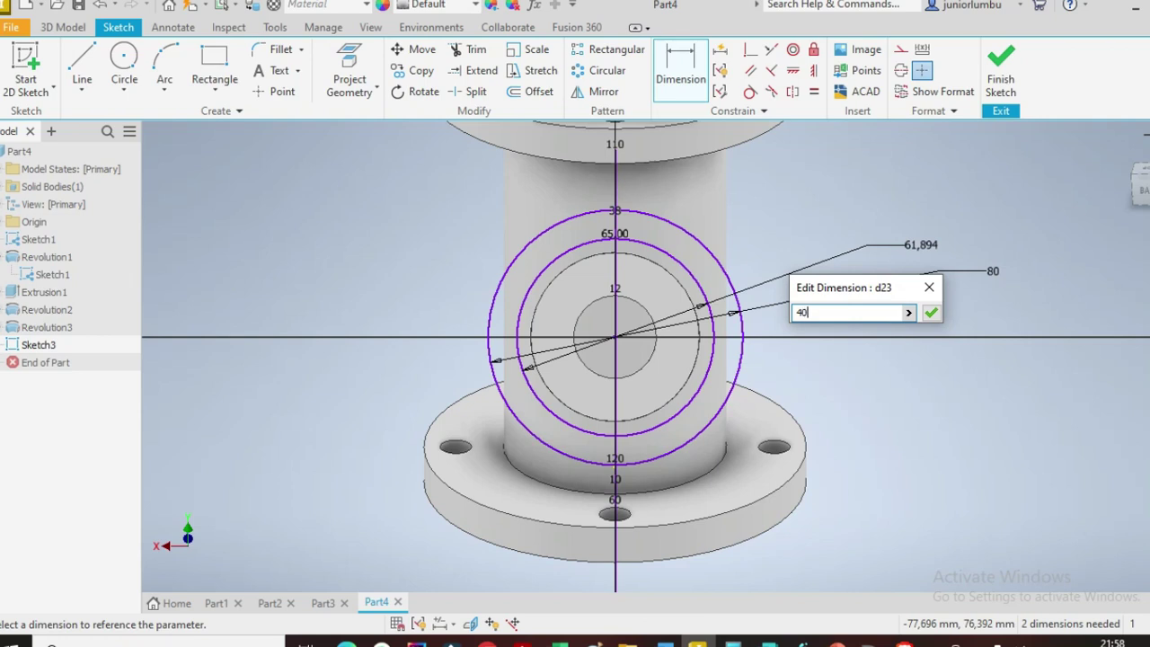
{"action": "key", "text": "Return"}
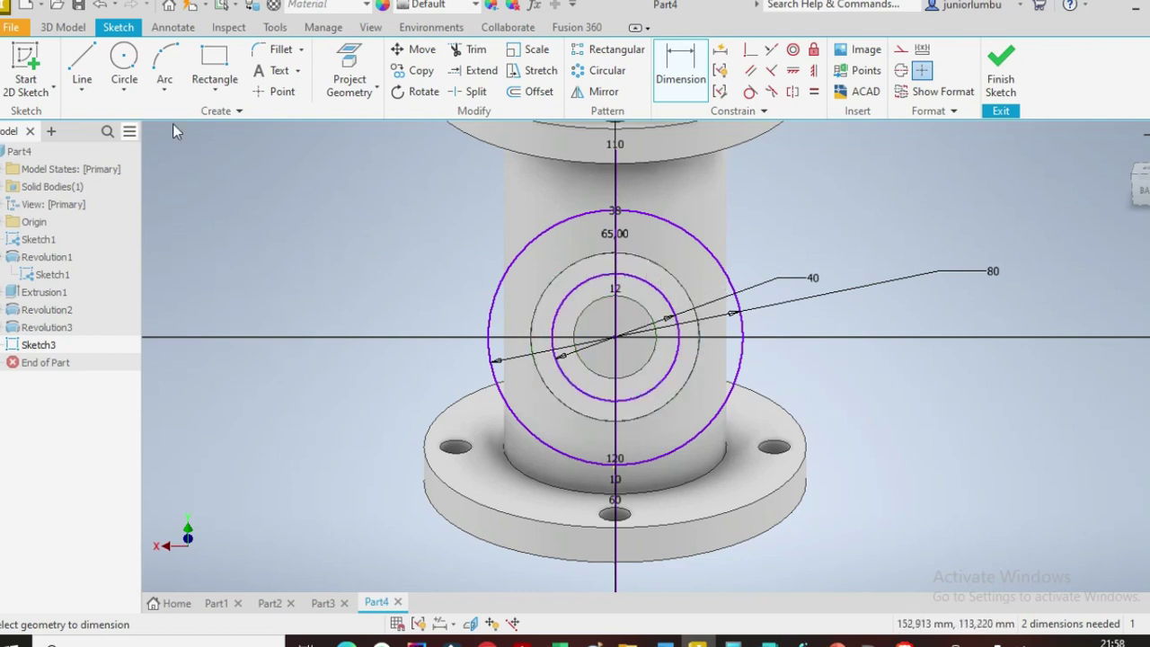
Step: Sketch a three-sided polygon around the 80 mm circle, centred on the branch bore, with one vertex straight below on the vertical axis
{"action": "left_click", "coordinate": [213, 97]}
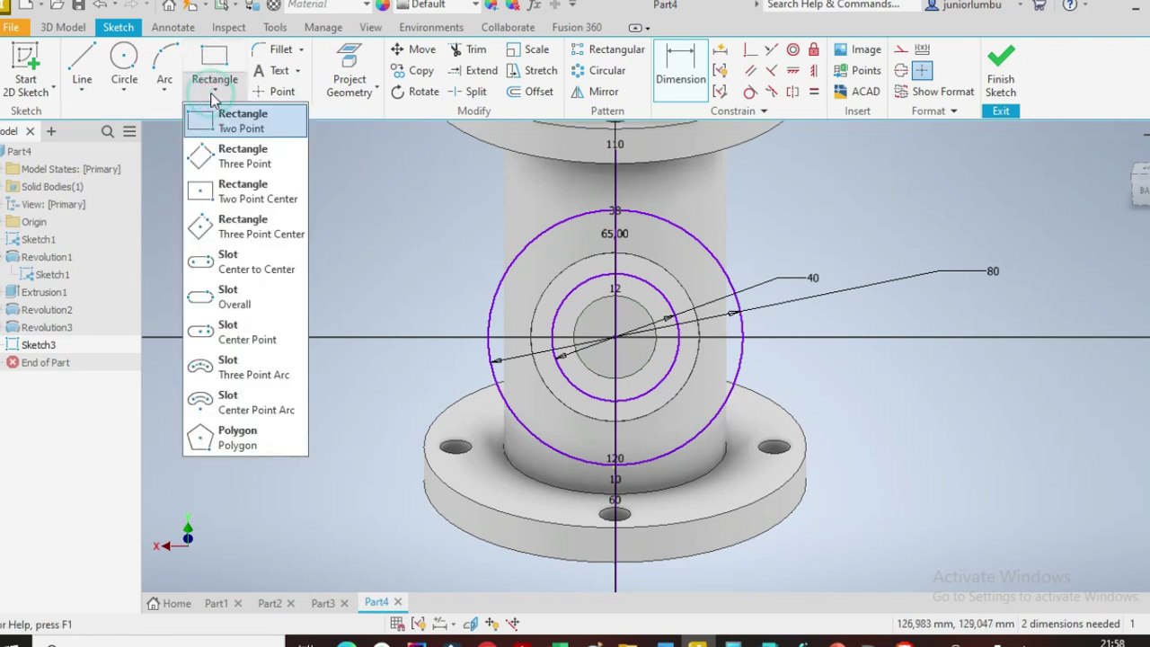
{"action": "left_click", "coordinate": [239, 442]}
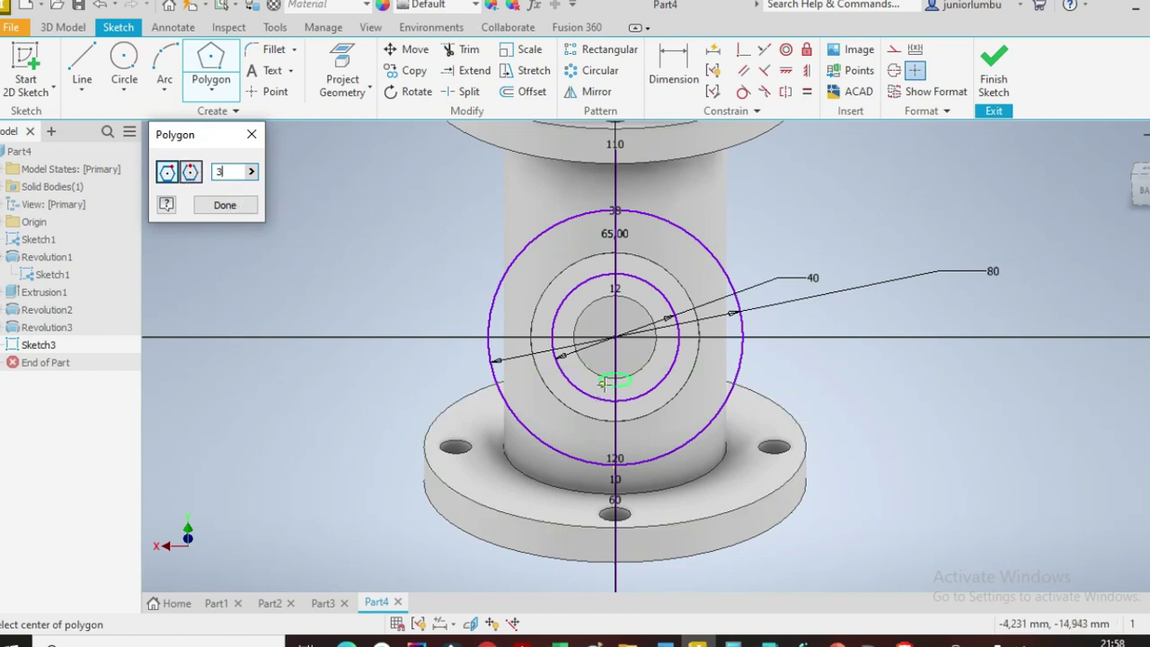
{"action": "scroll", "coordinate": [614, 340], "scroll_direction": "up", "scroll_amount": 5}
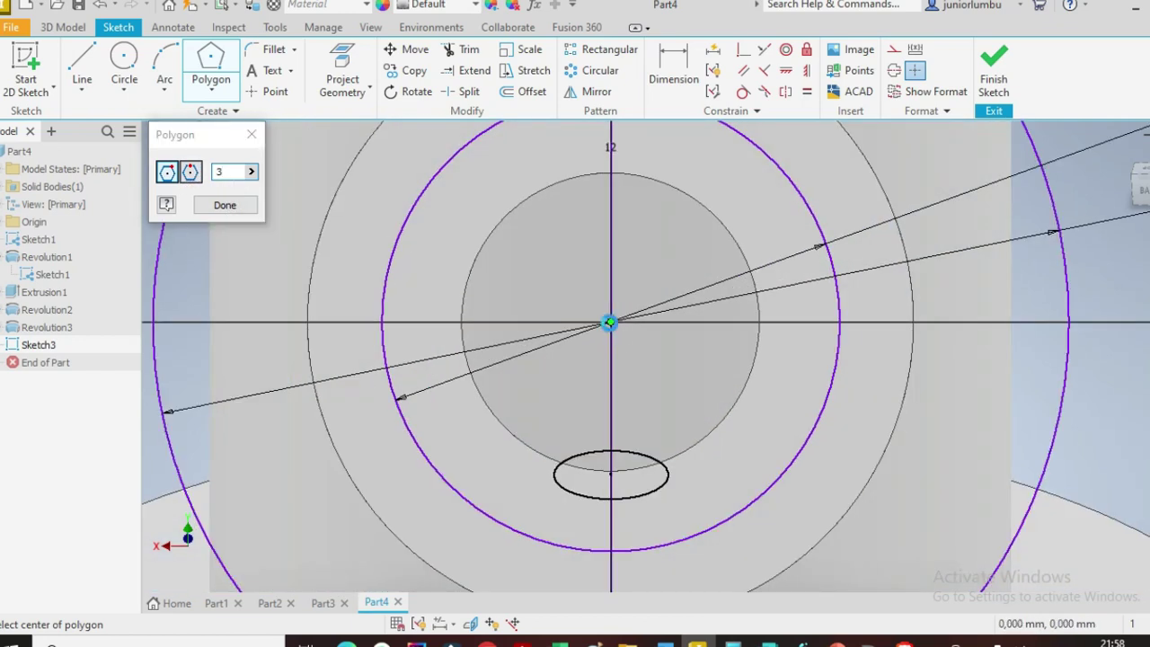
{"action": "left_click", "coordinate": [609, 322]}
{"action": "scroll", "coordinate": [609, 321], "scroll_direction": "down", "scroll_amount": 5}
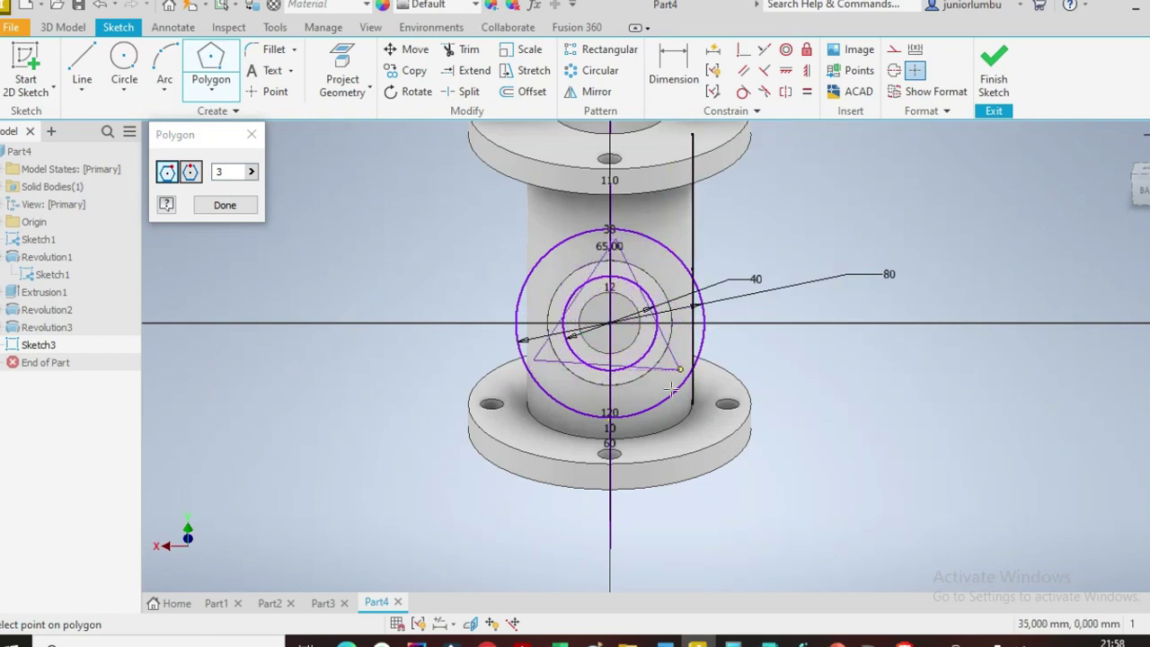
{"action": "left_click", "coordinate": [609, 508]}
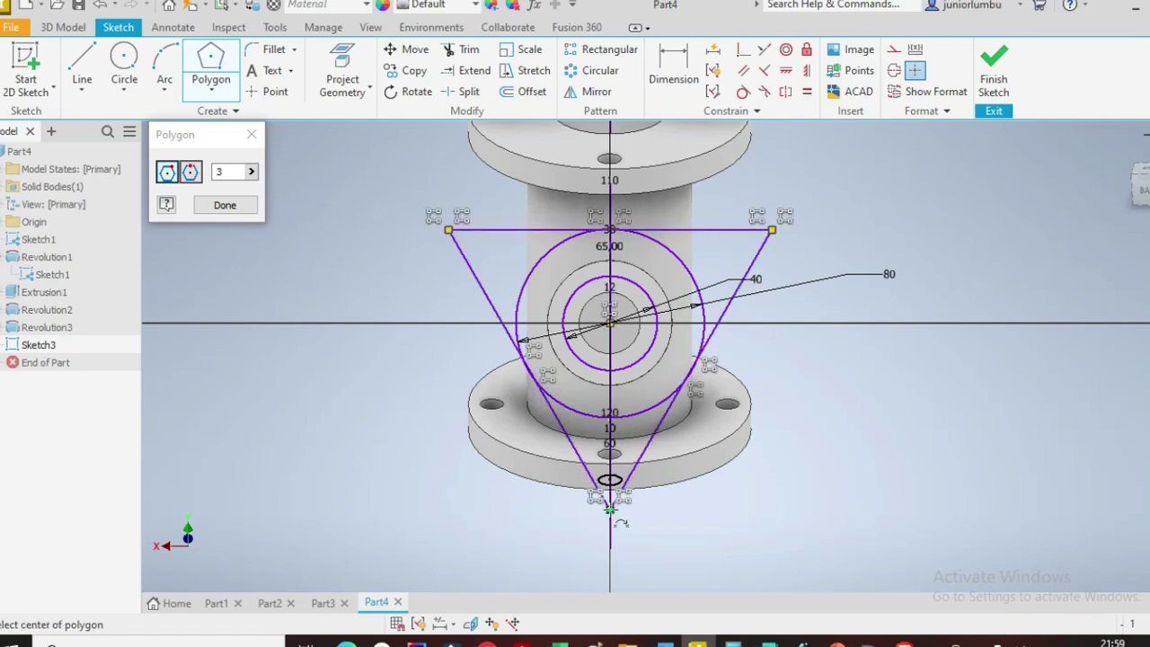
Step: Apply a tangent constraint between the triangle's sides and the 80 mm circle
{"action": "left_click", "coordinate": [739, 96]}
{"action": "left_click", "coordinate": [546, 255]}
{"action": "left_click", "coordinate": [545, 230]}
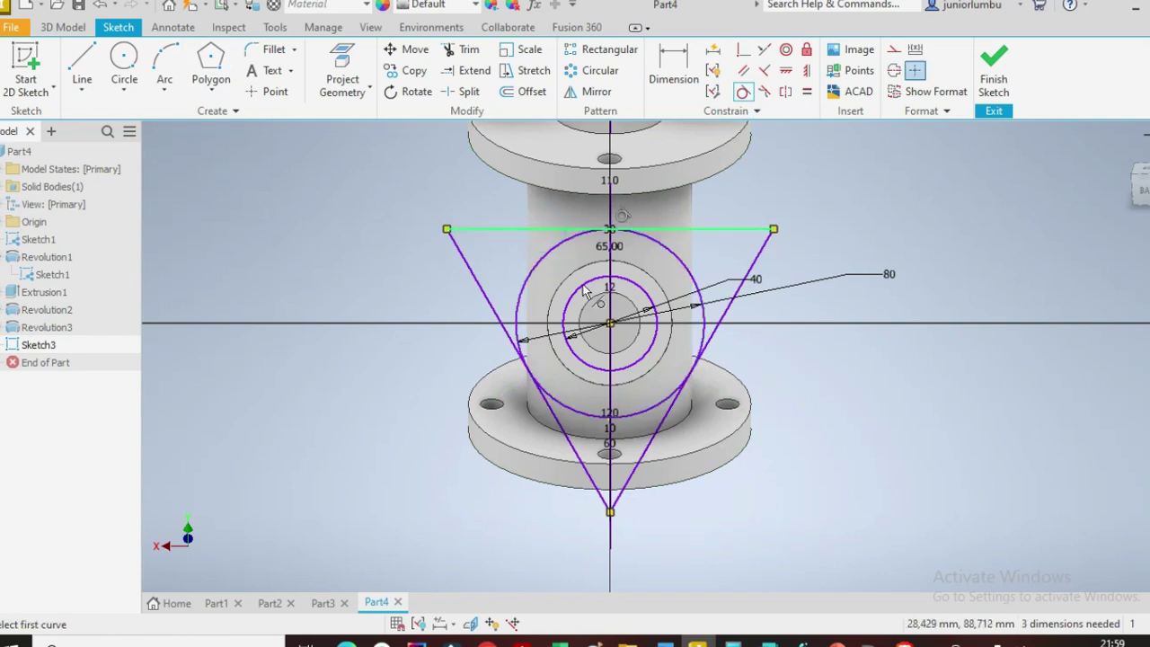
{"action": "left_click", "coordinate": [705, 332]}
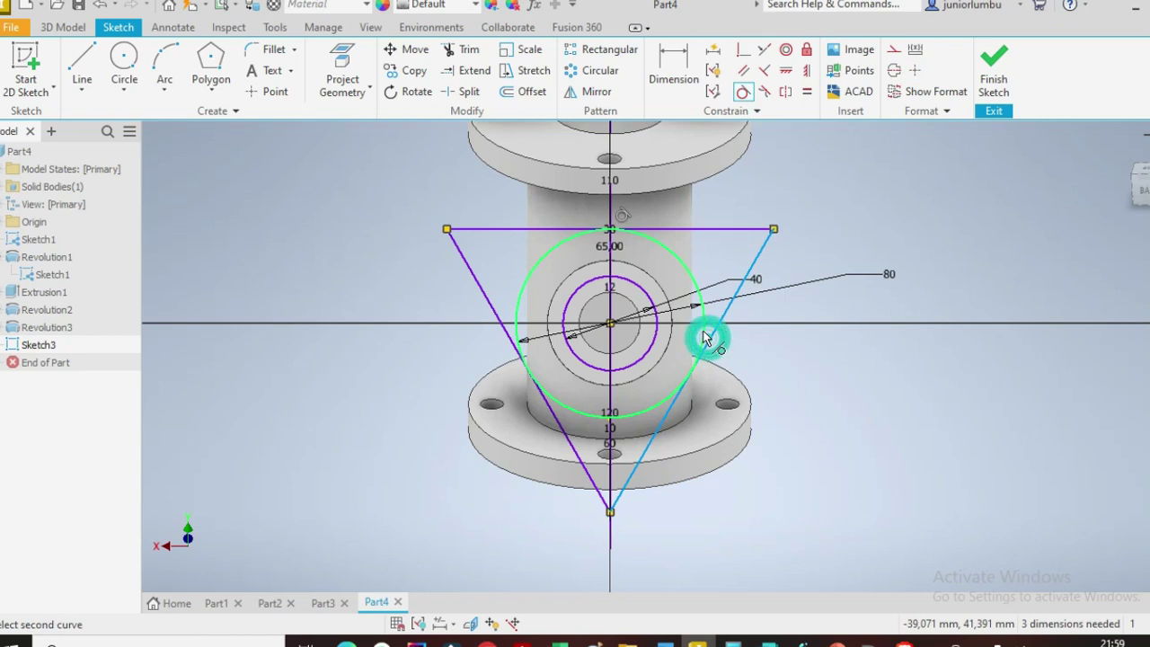
{"action": "left_click", "coordinate": [711, 334]}
{"action": "left_click", "coordinate": [371, 158]}
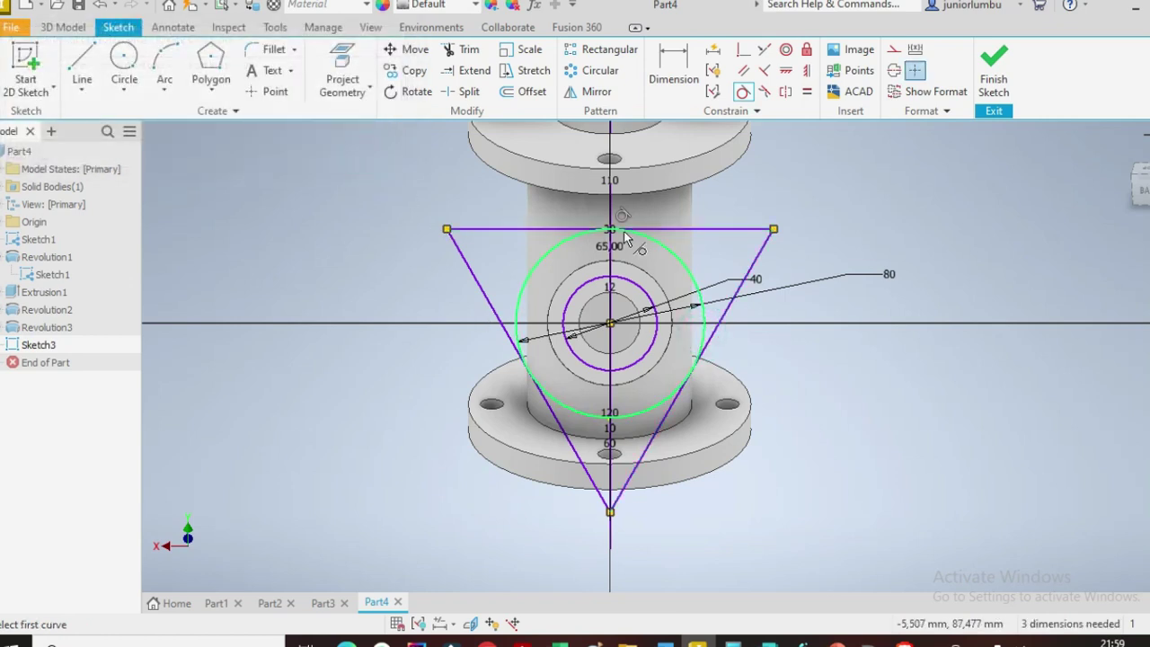
Step: Sketch a circle about 40 mm in diameter centred where the 80 mm circle crosses the vertical axis at its lowest point
{"action": "left_click", "coordinate": [116, 61]}
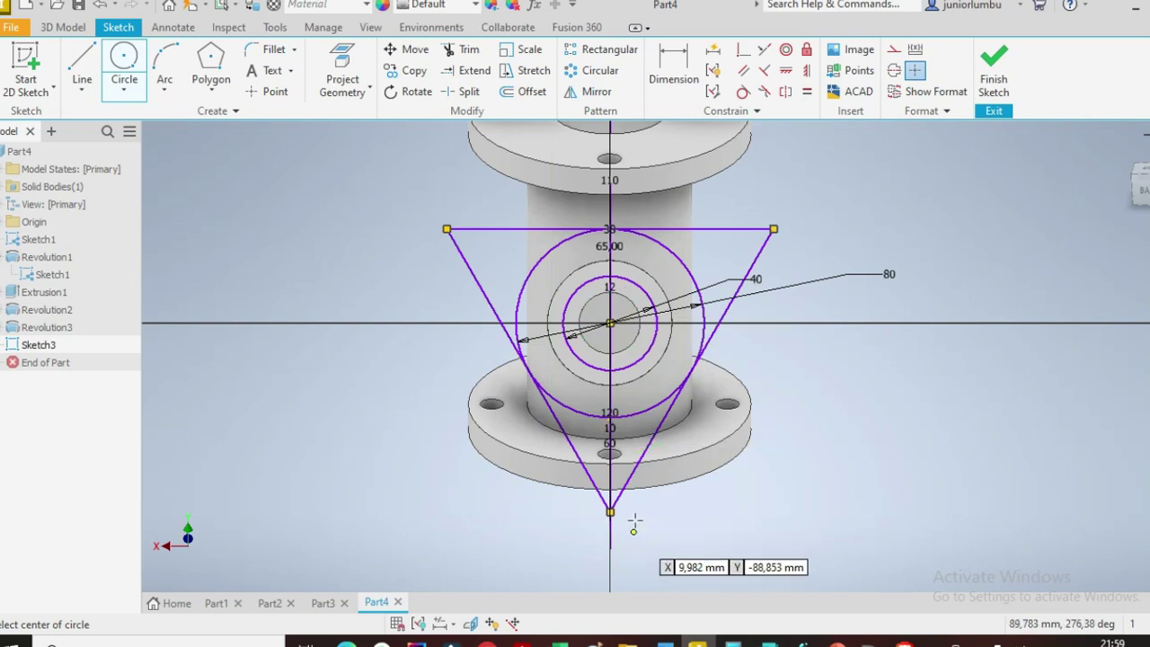
{"action": "scroll", "coordinate": [628, 539], "scroll_direction": "down", "scroll_amount": 2}
{"action": "scroll", "coordinate": [607, 377], "scroll_direction": "down", "scroll_amount": 2}
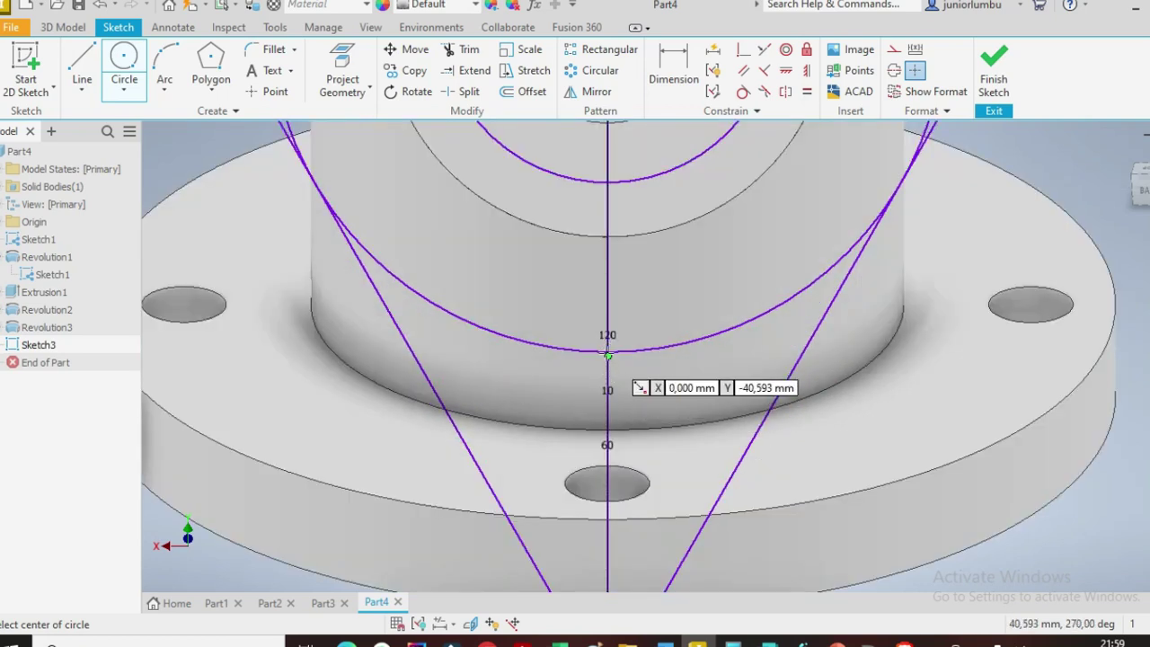
{"action": "scroll", "coordinate": [609, 396], "scroll_direction": "down", "scroll_amount": 1}
{"action": "left_click", "coordinate": [611, 336]}
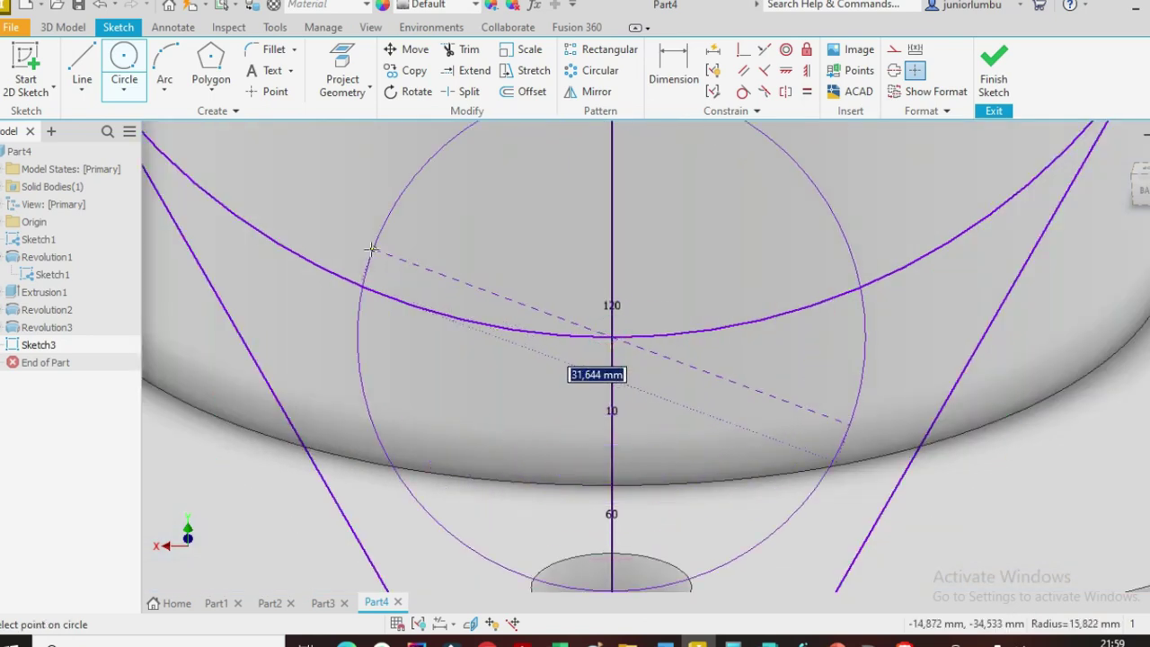
{"action": "left_click", "coordinate": [304, 248]}
Step: Dimension the new circle at the lowest point of the 80 mm circle with a diameter of 40 mm
{"action": "scroll", "coordinate": [400, 247], "scroll_direction": "up", "scroll_amount": 5}
{"action": "left_click", "coordinate": [674, 72]}
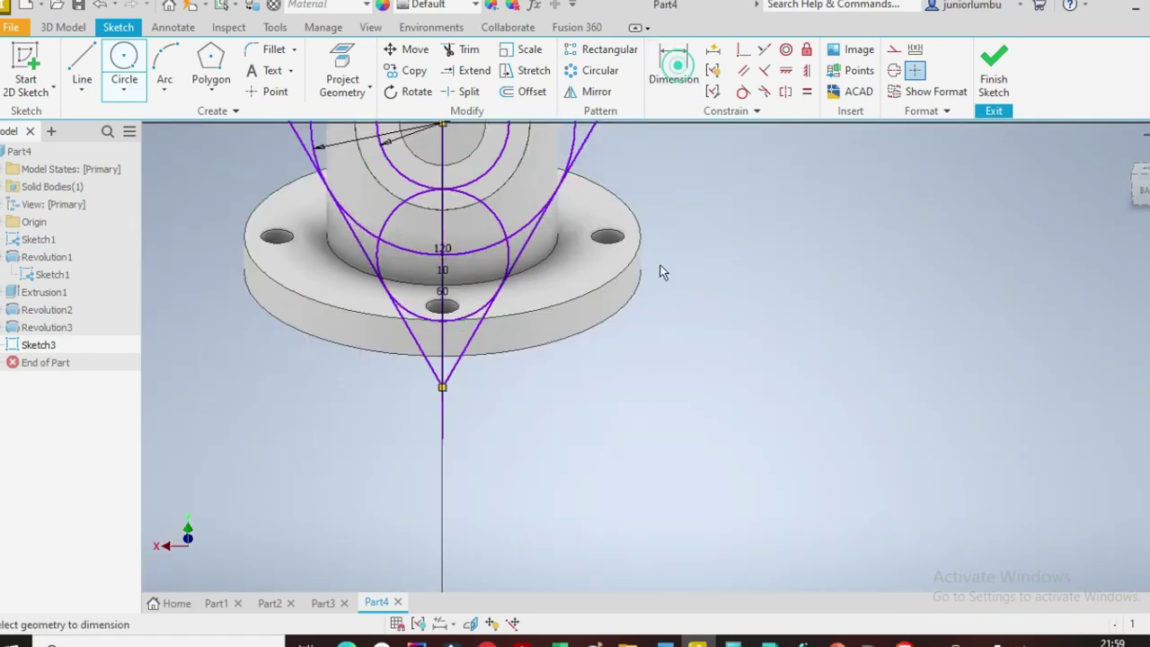
{"action": "scroll", "coordinate": [660, 272], "scroll_direction": "up", "scroll_amount": 3}
{"action": "scroll", "coordinate": [653, 260], "scroll_direction": "down", "scroll_amount": 6}
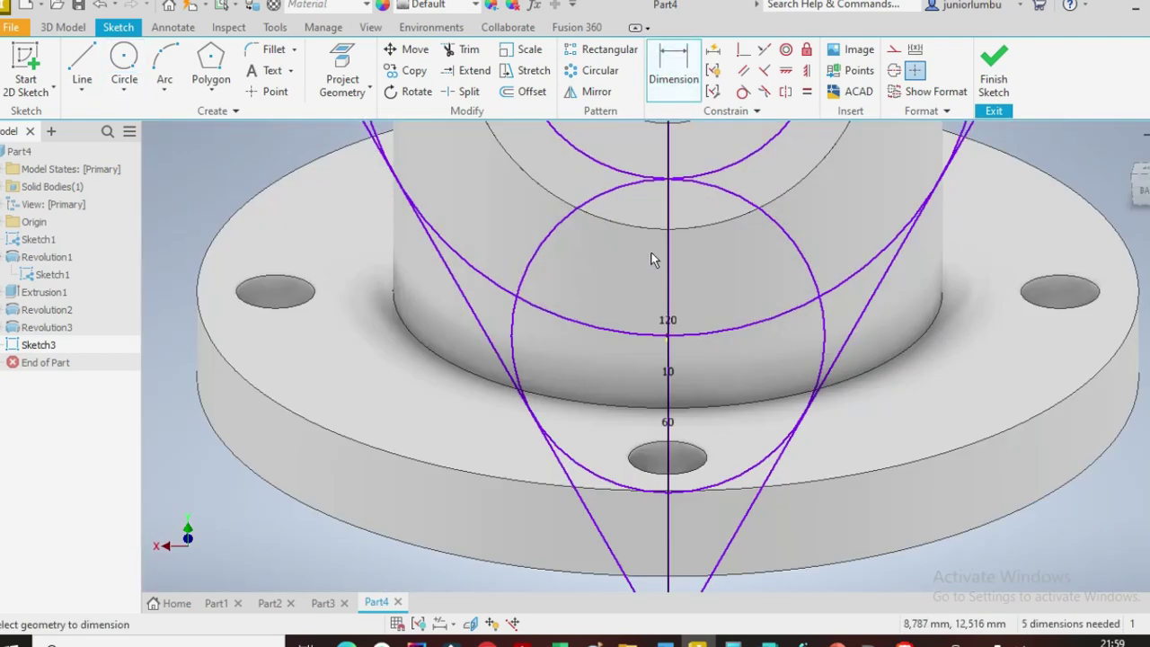
{"action": "left_click", "coordinate": [788, 231]}
{"action": "left_click", "coordinate": [980, 351]}
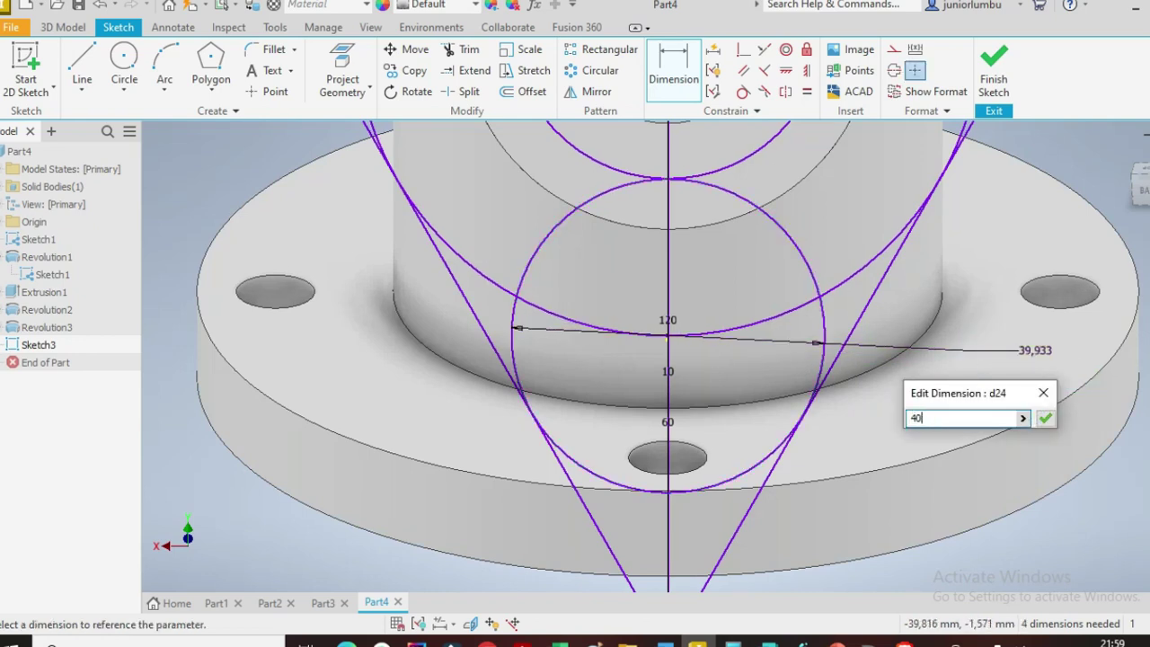
{"action": "key", "text": "Return"}
Step: Make the lower 40 mm circle tangent to the triangle's sloping side
{"action": "scroll", "coordinate": [983, 351], "scroll_direction": "up", "scroll_amount": 4}
{"action": "scroll", "coordinate": [809, 270], "scroll_direction": "down", "scroll_amount": 3}
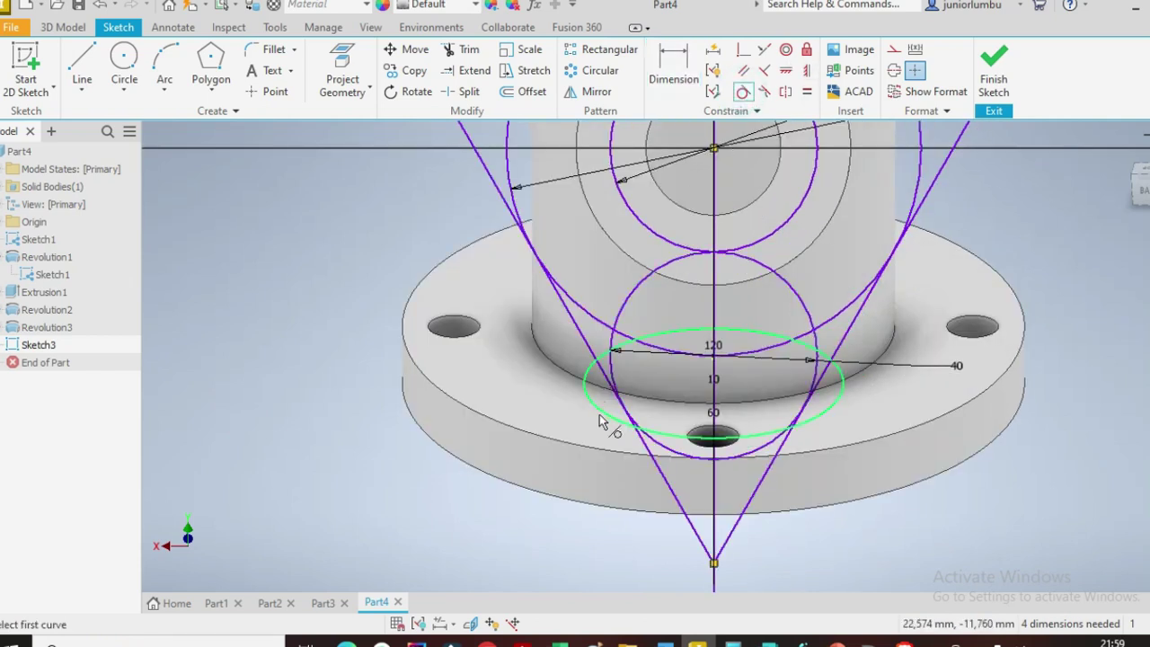
{"action": "left_click", "coordinate": [660, 451]}
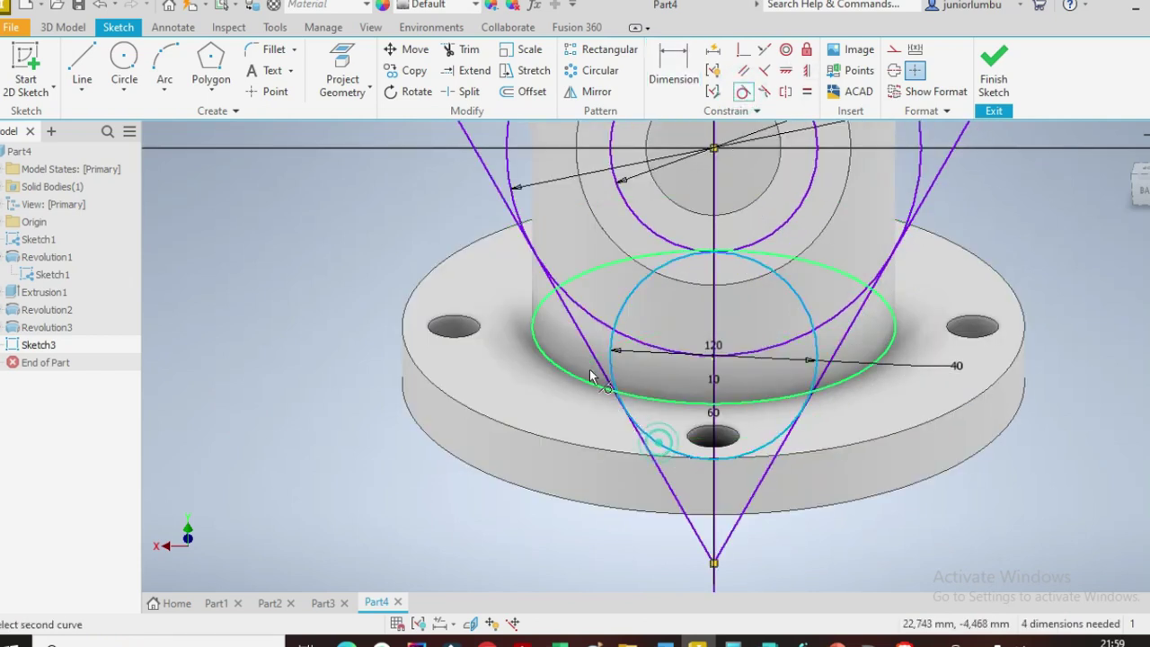
{"action": "left_click", "coordinate": [593, 359]}
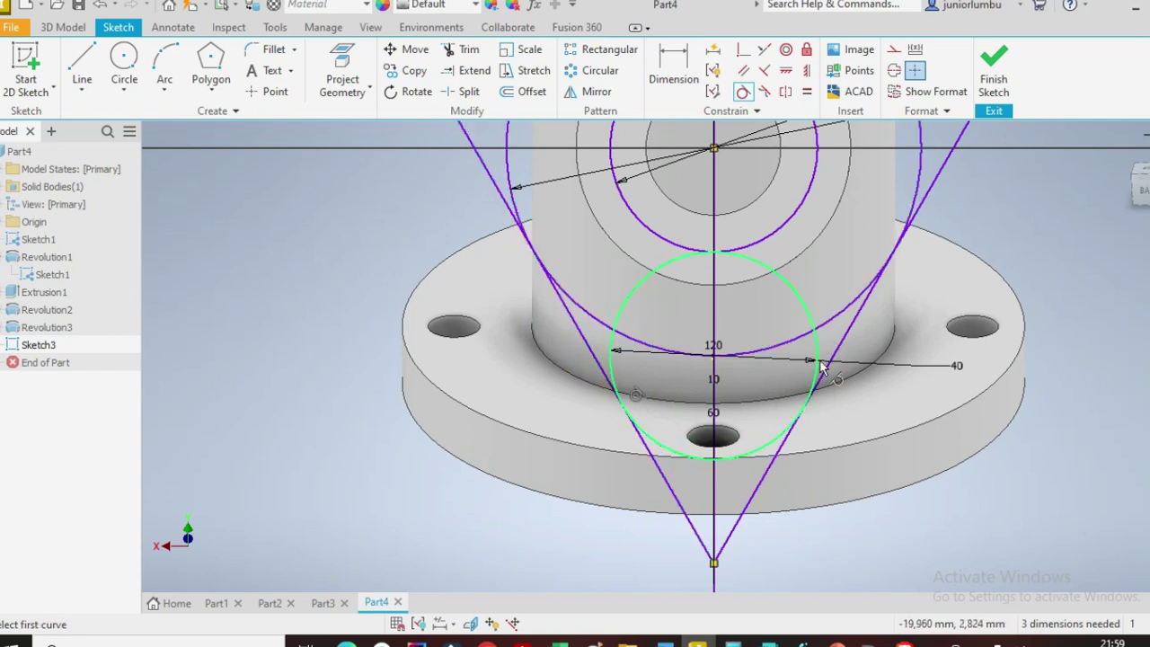
Step: Sketch a bolt hole circle about 10.6 mm in diameter concentric with the lower 40 mm circle
{"action": "left_click", "coordinate": [125, 61]}
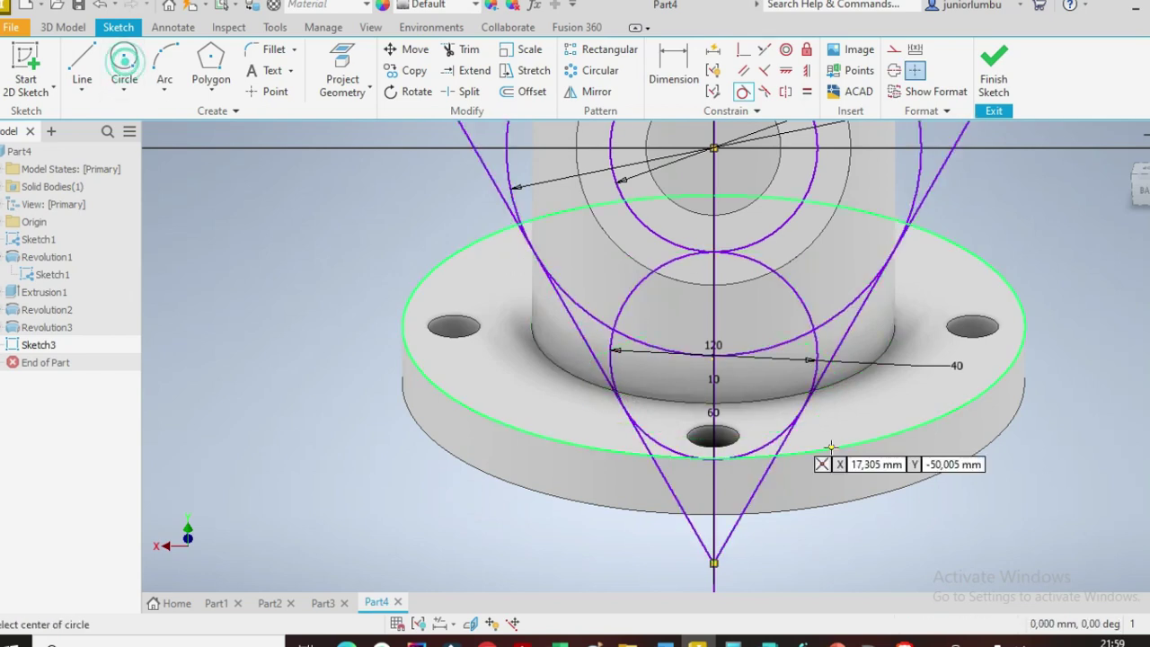
{"action": "scroll", "coordinate": [727, 432], "scroll_direction": "up", "scroll_amount": 5}
{"action": "left_click", "coordinate": [680, 311]}
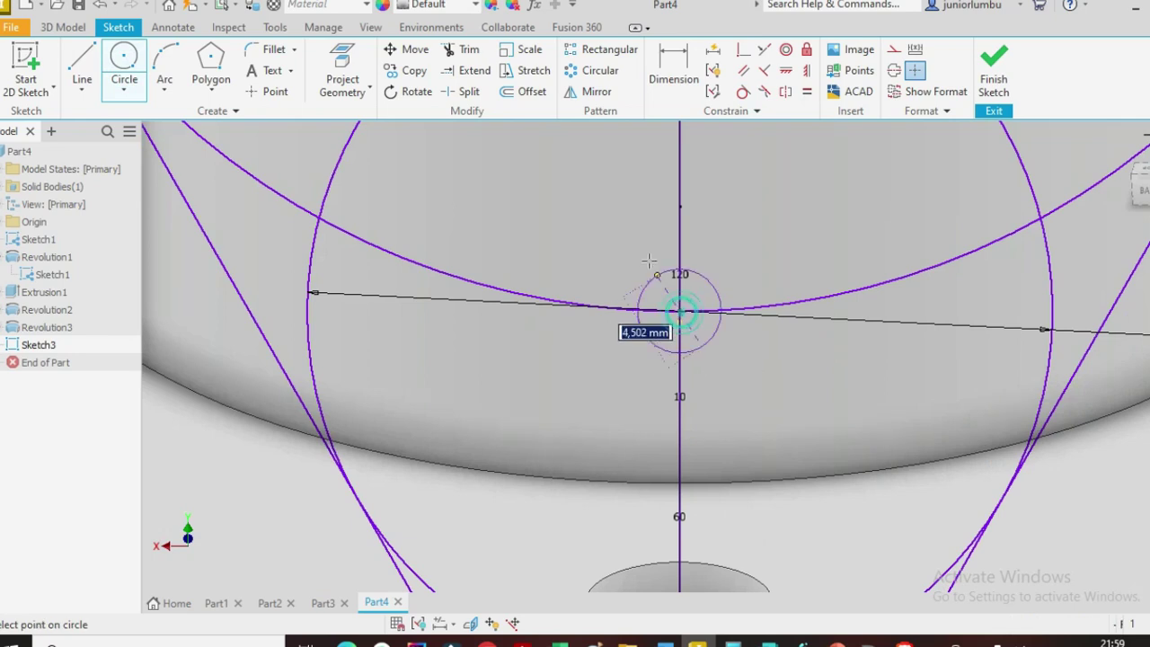
{"action": "left_click", "coordinate": [738, 375]}
{"action": "scroll", "coordinate": [645, 287], "scroll_direction": "down", "scroll_amount": 3}
Step: Dimension the small bolt hole circle with a diameter of 10.8 mm
{"action": "left_click", "coordinate": [673, 63]}
{"action": "left_click", "coordinate": [679, 276]}
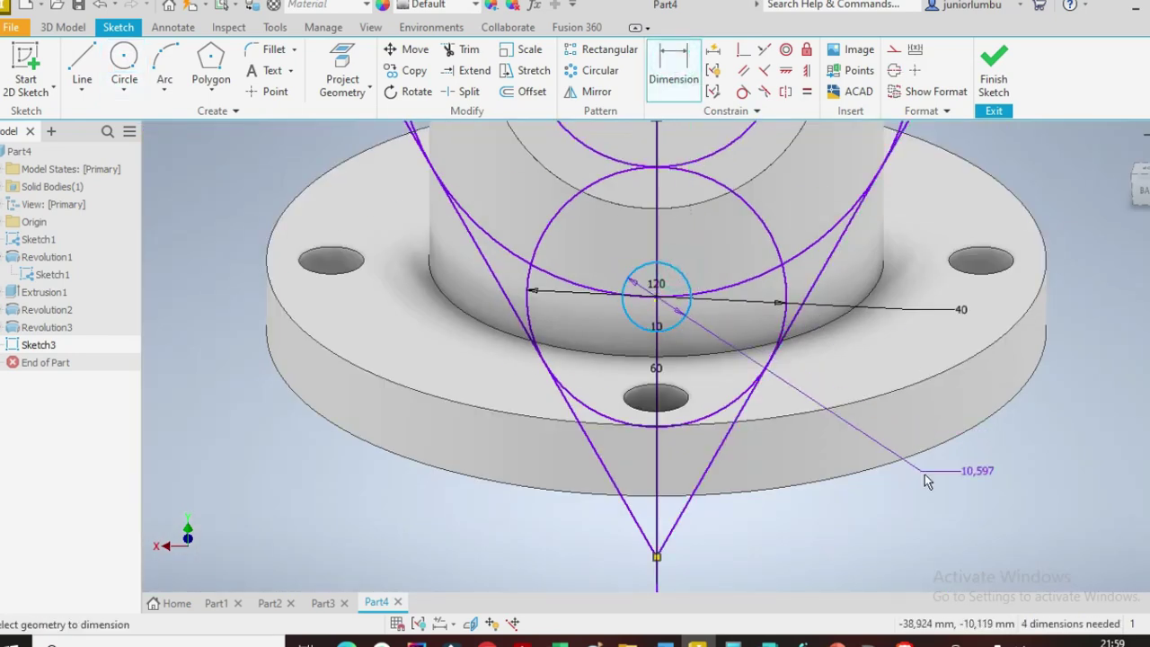
{"action": "left_click", "coordinate": [947, 500]}
{"action": "type", "text": "10"}
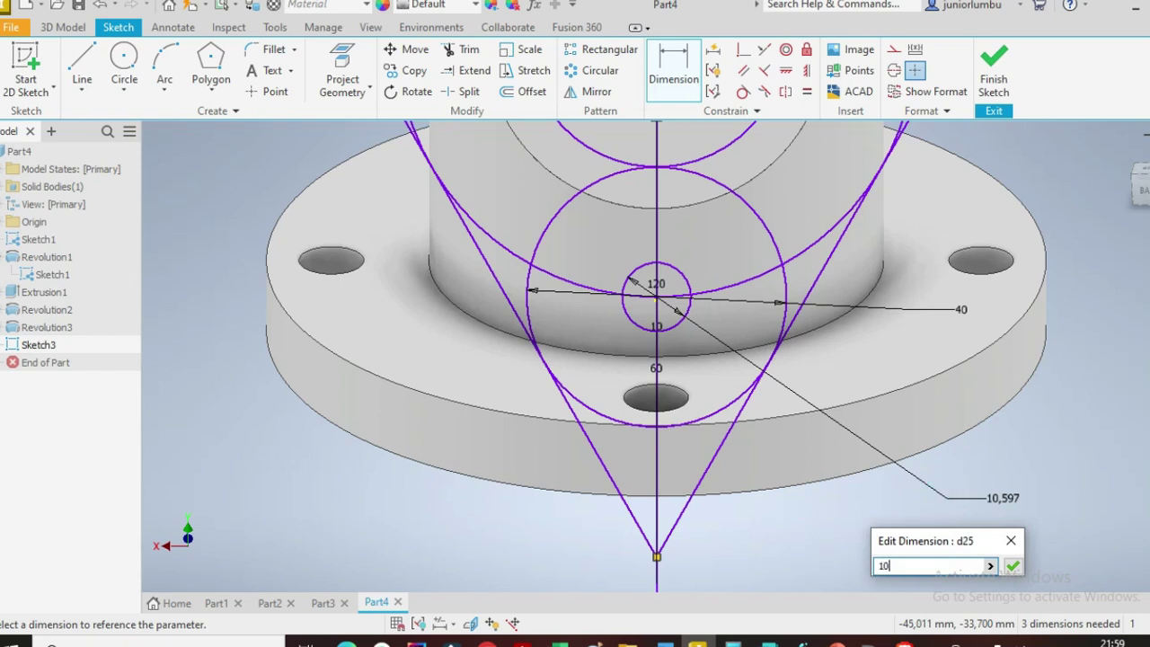
{"action": "type", "text": ".8"}
{"action": "key", "text": "Return"}
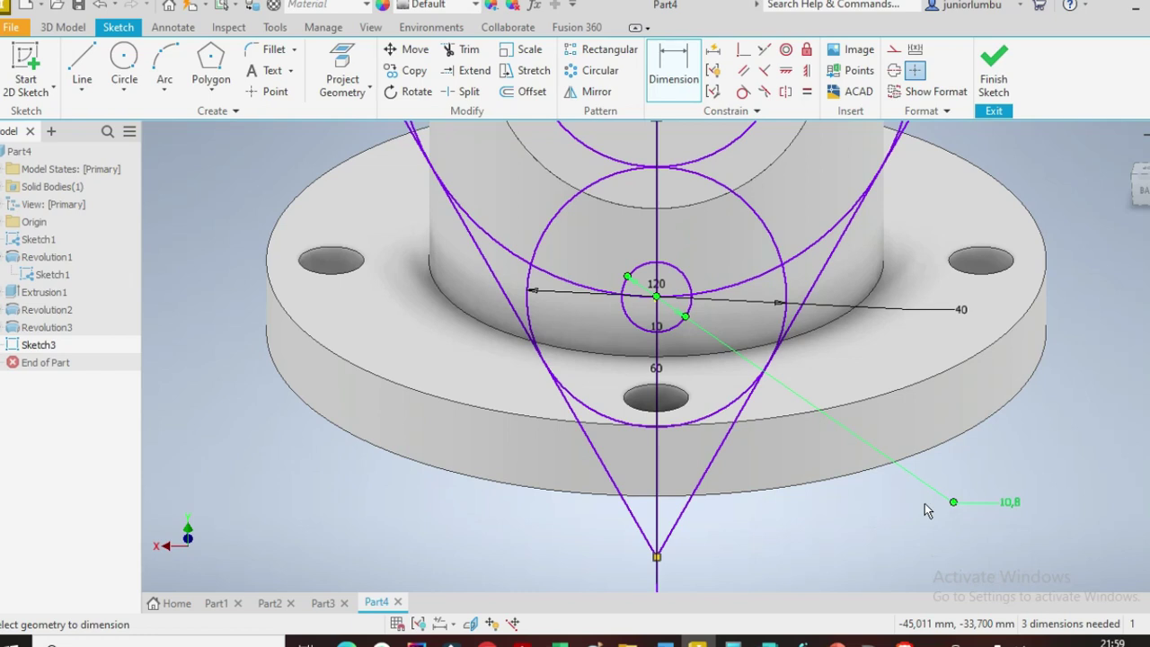
Step: Pattern the lower 40 mm circle and its 10.8 mm hole circle as 3 instances over 360 degrees about the branch centre
{"action": "scroll", "coordinate": [819, 440], "scroll_direction": "down", "scroll_amount": 5}
{"action": "scroll", "coordinate": [876, 415], "scroll_direction": "up", "scroll_amount": 5}
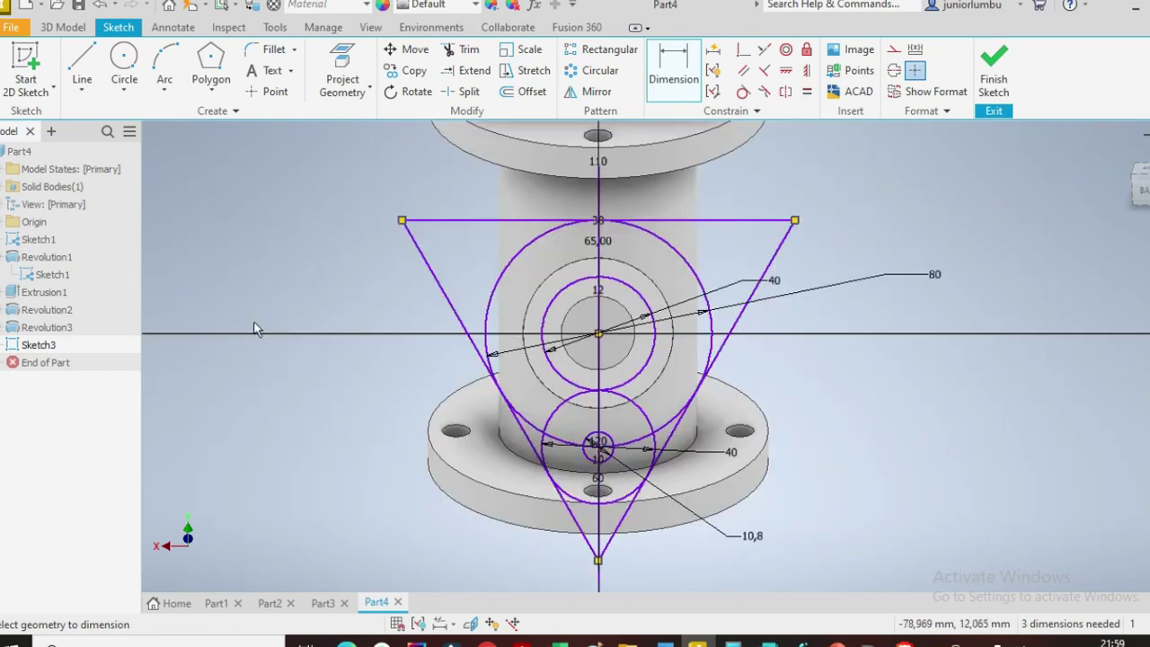
{"action": "left_click", "coordinate": [600, 72]}
{"action": "left_click", "coordinate": [648, 423]}
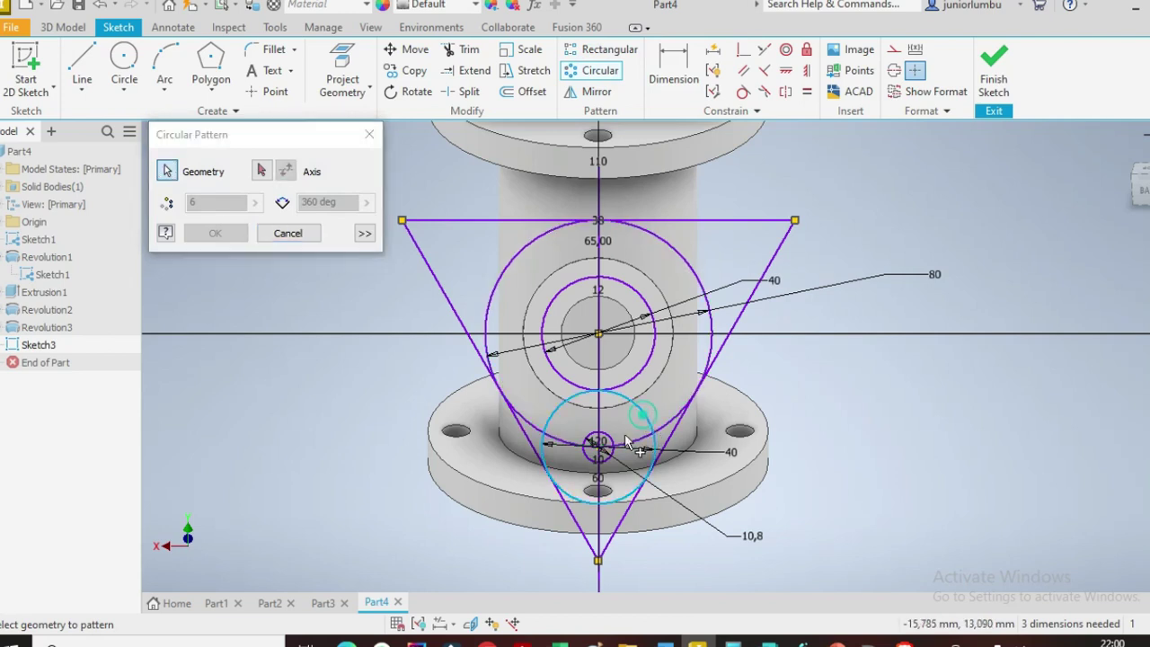
{"action": "left_click", "coordinate": [609, 452]}
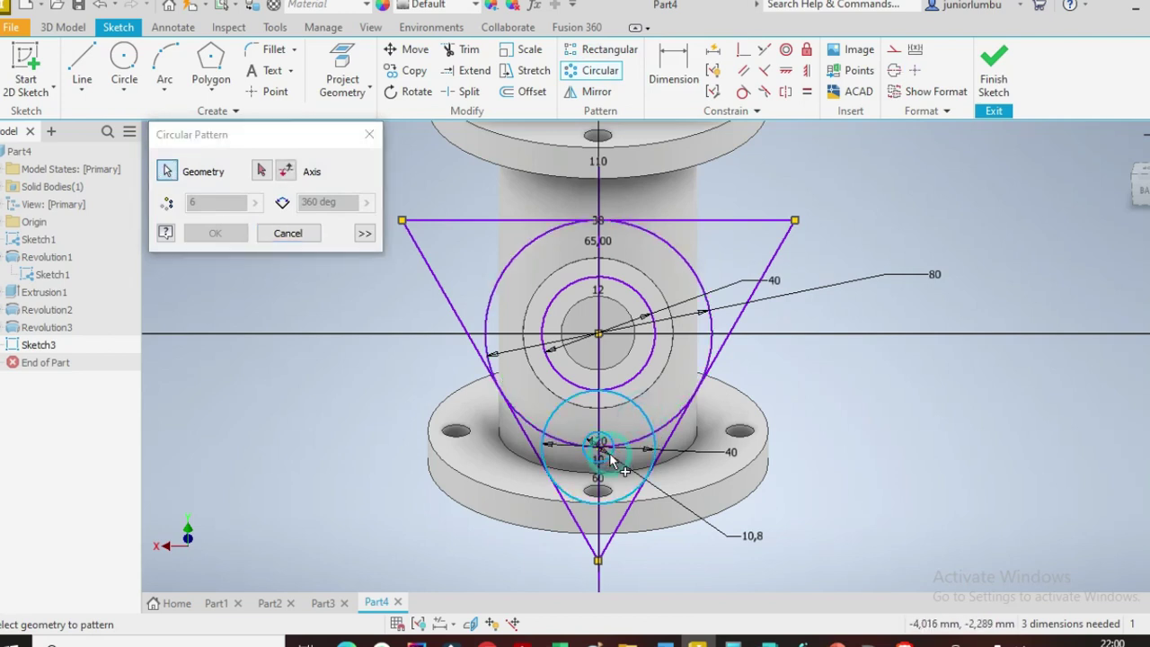
{"action": "left_click", "coordinate": [261, 171]}
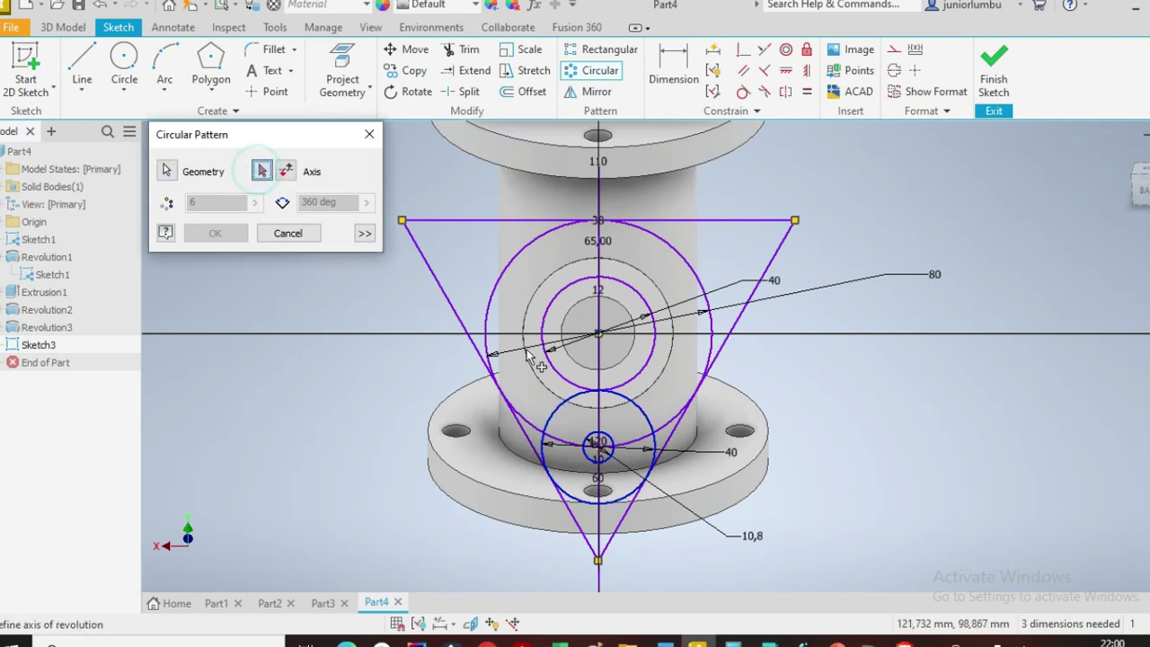
{"action": "left_click", "coordinate": [596, 332]}
{"action": "double_click", "coordinate": [195, 206]}
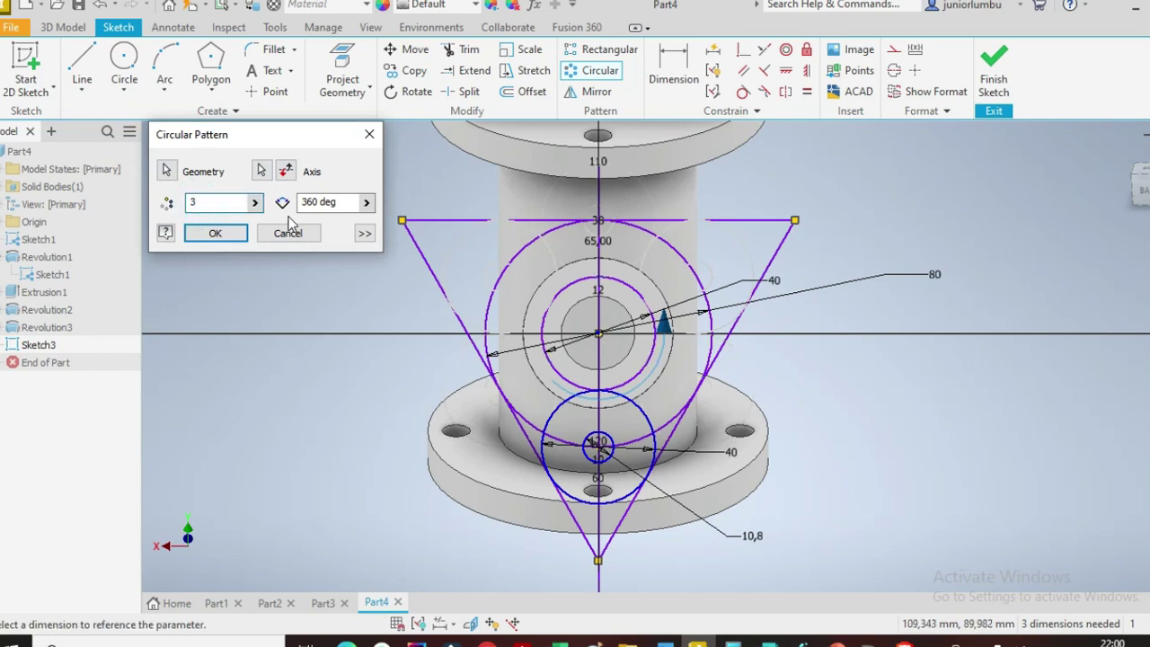
{"action": "left_click", "coordinate": [216, 233]}
Step: Trim both triangle lines that extend past the upper-left lobe circle
{"action": "scroll", "coordinate": [702, 432], "scroll_direction": "down", "scroll_amount": 2}
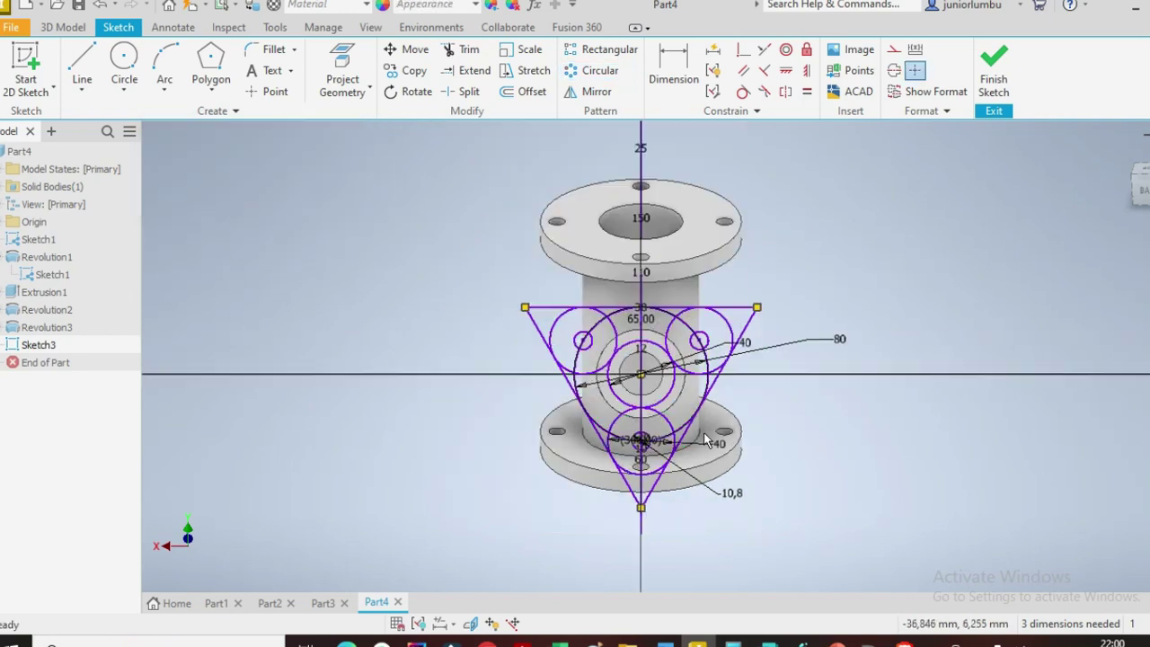
{"action": "scroll", "coordinate": [688, 429], "scroll_direction": "up", "scroll_amount": 2}
{"action": "scroll", "coordinate": [688, 429], "scroll_direction": "down", "scroll_amount": 2}
{"action": "left_click", "coordinate": [468, 49]}
{"action": "scroll", "coordinate": [542, 295], "scroll_direction": "up", "scroll_amount": 2}
{"action": "left_click", "coordinate": [530, 292]}
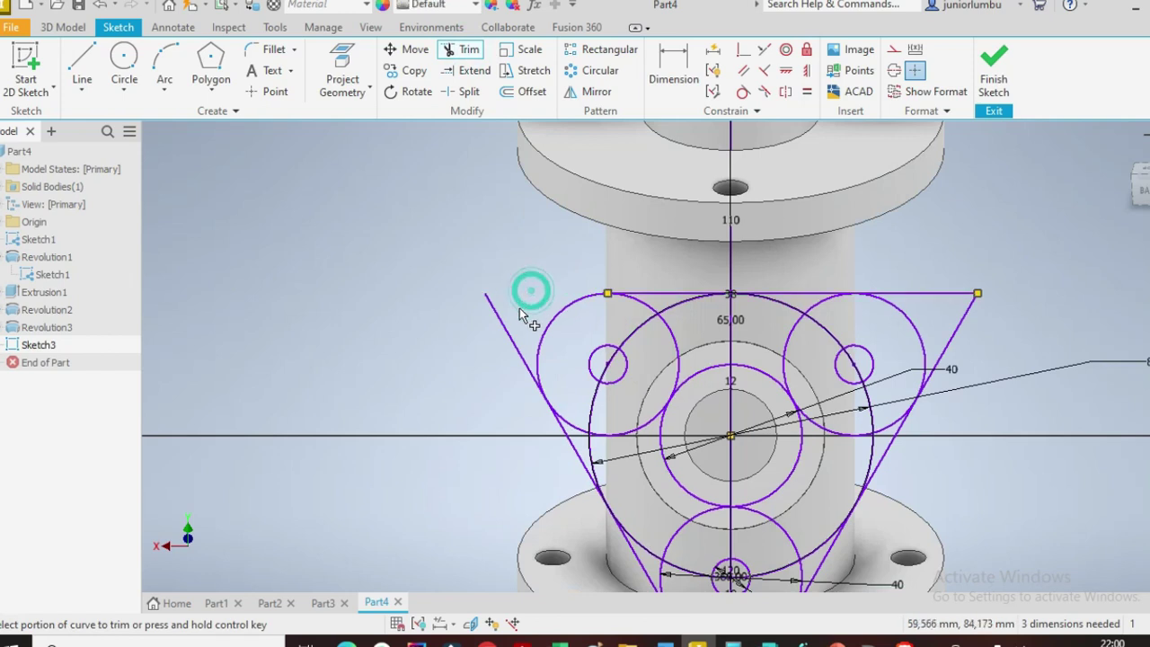
{"action": "left_click", "coordinate": [508, 326]}
Step: Trim both triangle lines that extend past the bottom lobe circle
{"action": "scroll", "coordinate": [516, 359], "scroll_direction": "down", "scroll_amount": 3}
{"action": "scroll", "coordinate": [562, 472], "scroll_direction": "up", "scroll_amount": 2}
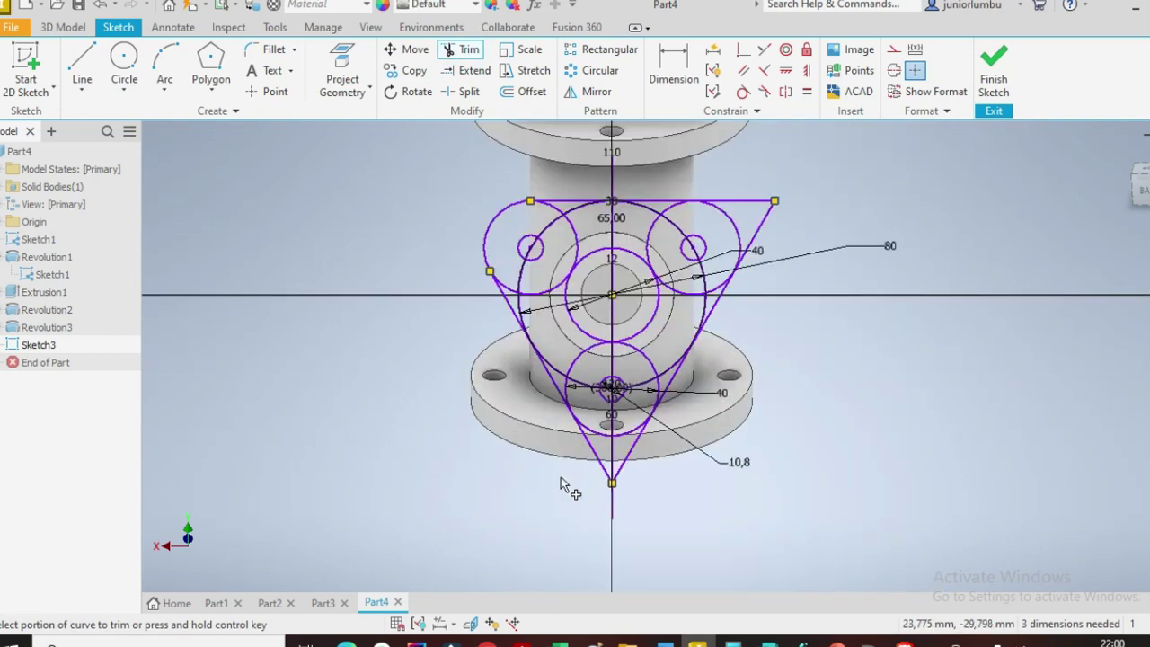
{"action": "left_click", "coordinate": [593, 460]}
{"action": "scroll", "coordinate": [620, 460], "scroll_direction": "up", "scroll_amount": 2}
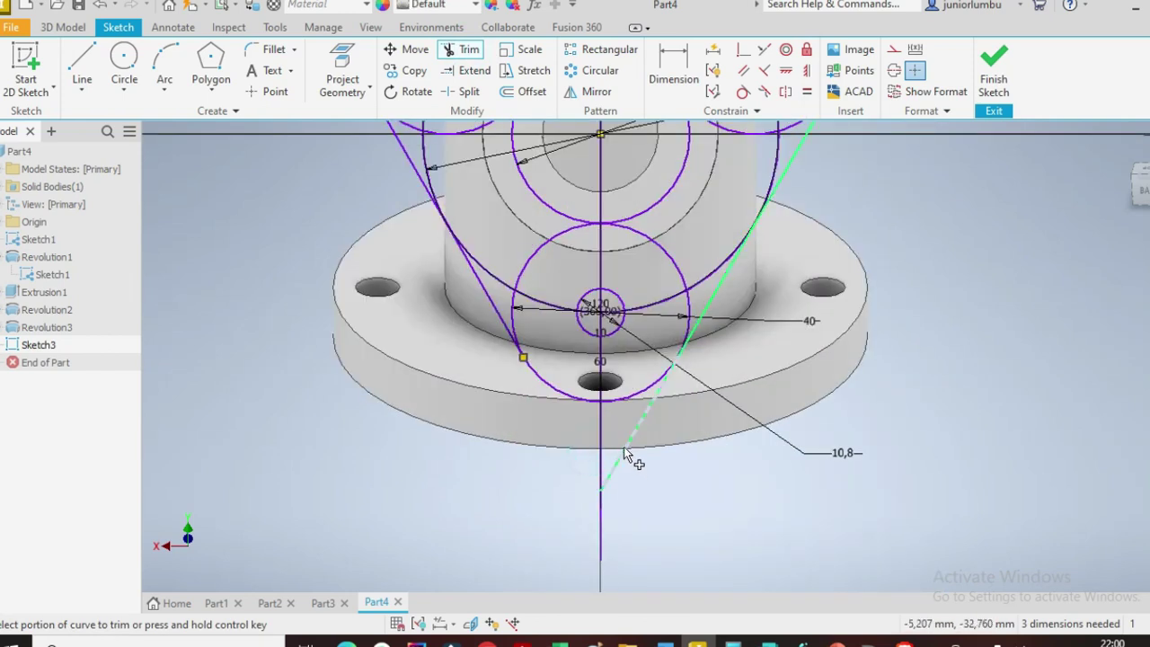
{"action": "left_click", "coordinate": [629, 456]}
Step: Trim both triangle lines that extend past the upper-right lobe circle
{"action": "scroll", "coordinate": [626, 439], "scroll_direction": "down", "scroll_amount": 3}
{"action": "scroll", "coordinate": [681, 321], "scroll_direction": "up", "scroll_amount": 5}
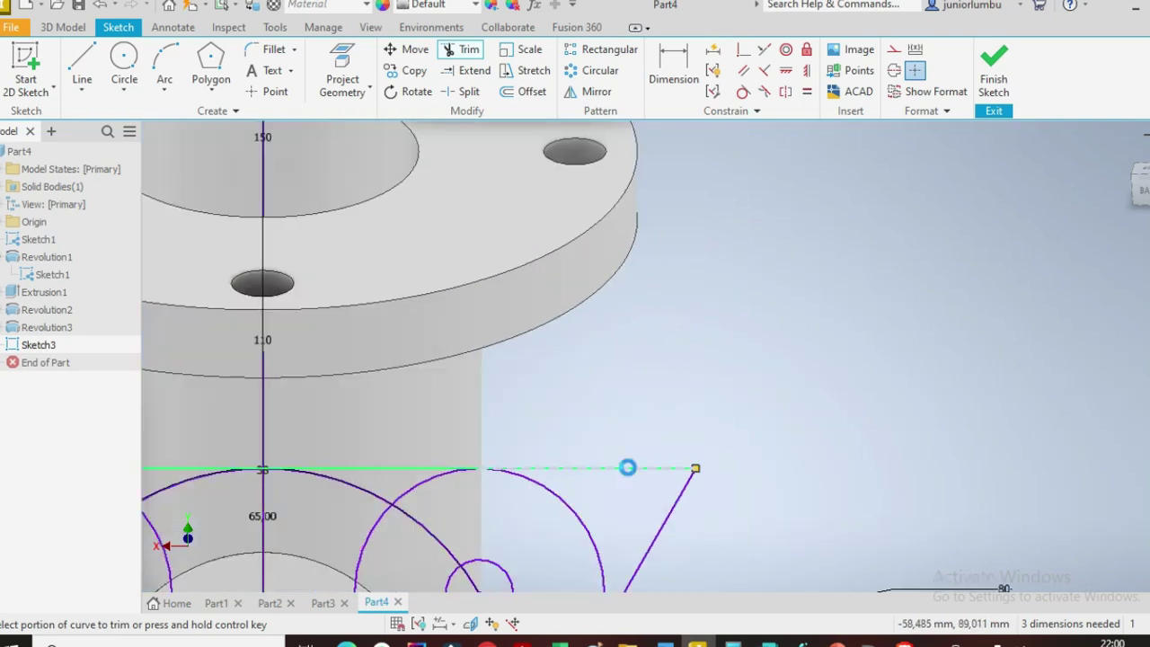
{"action": "left_click", "coordinate": [627, 467]}
{"action": "scroll", "coordinate": [627, 467], "scroll_direction": "down", "scroll_amount": 4}
{"action": "scroll", "coordinate": [684, 377], "scroll_direction": "up", "scroll_amount": 5}
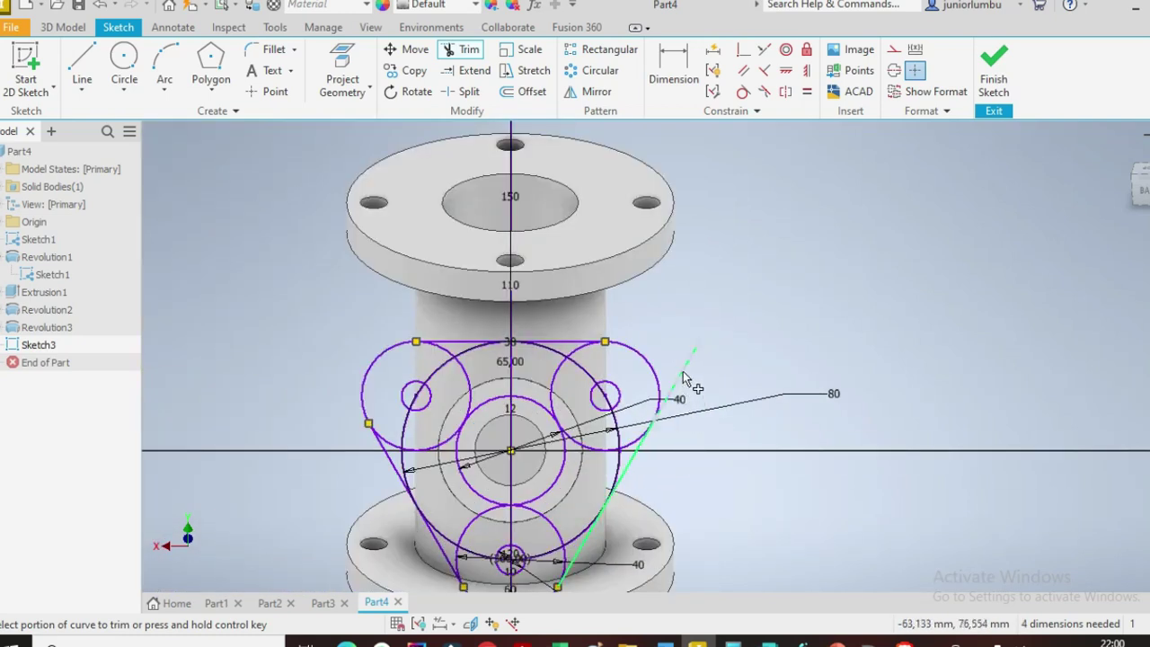
{"action": "left_click", "coordinate": [682, 372]}
{"action": "scroll", "coordinate": [669, 431], "scroll_direction": "down", "scroll_amount": 4}
{"action": "scroll", "coordinate": [596, 422], "scroll_direction": "up", "scroll_amount": 5}
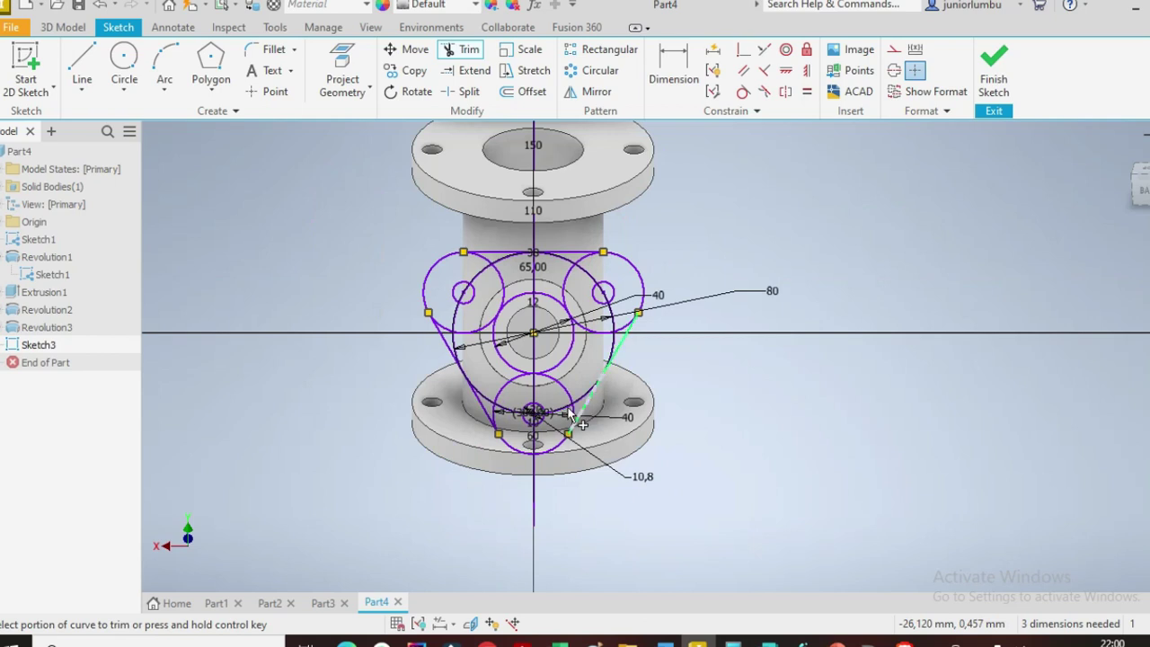
Step: Begin extruding the branch flange sketch with the two regions between the upper lobes as profiles
{"action": "left_click", "coordinate": [55, 29]}
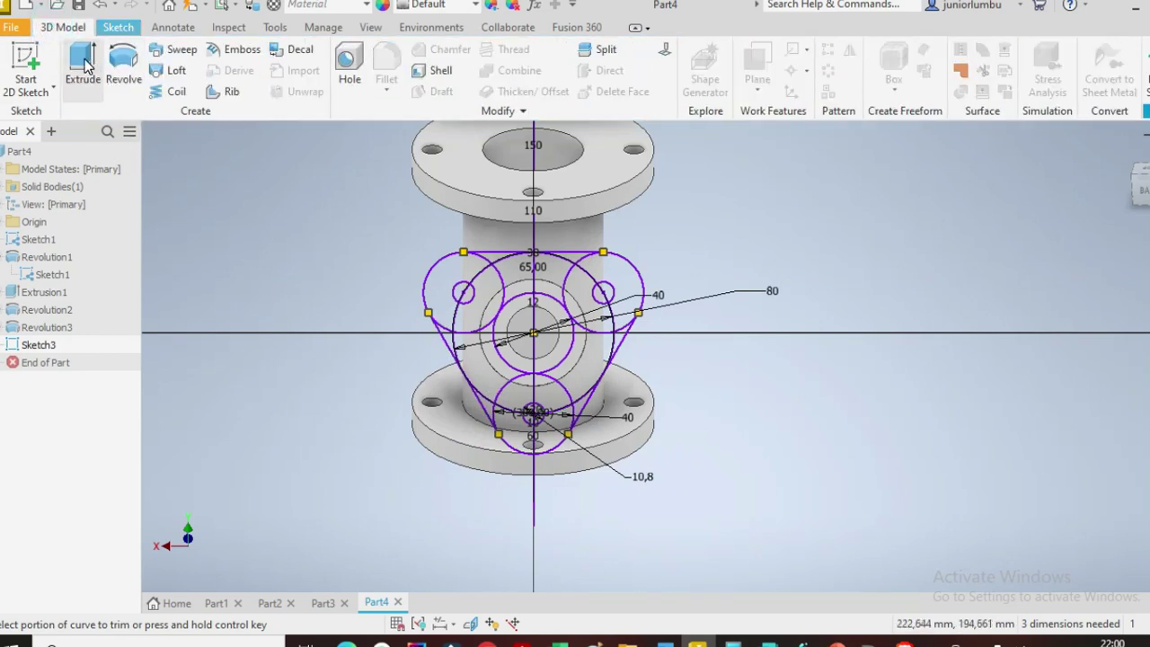
{"action": "left_click", "coordinate": [82, 60]}
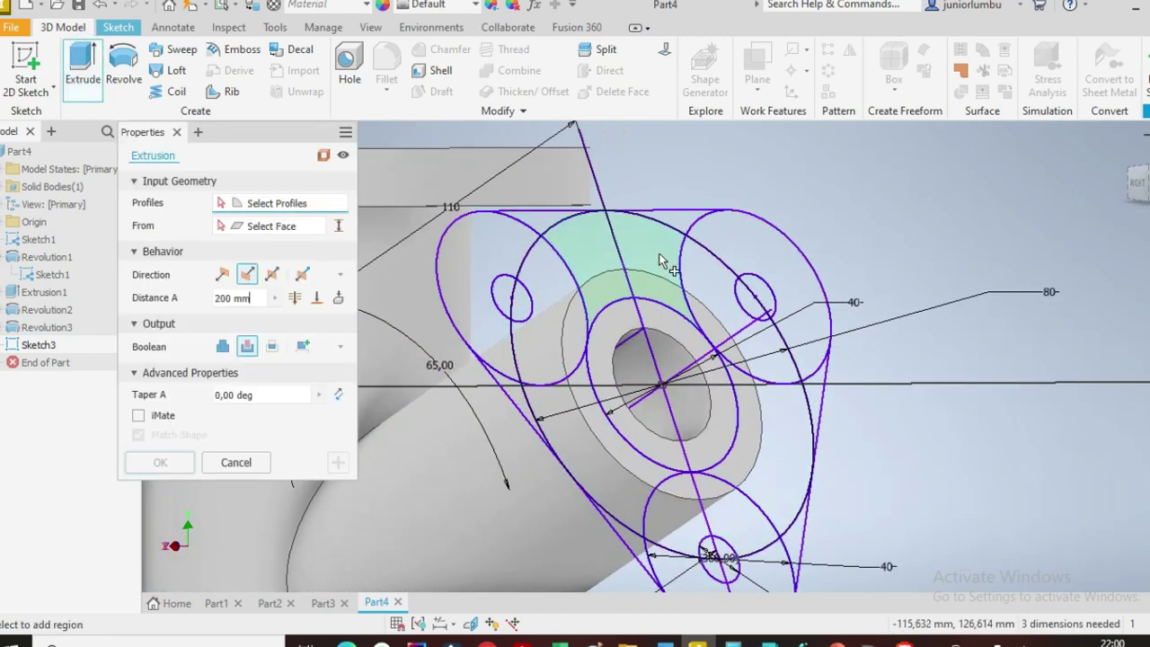
{"action": "left_click", "coordinate": [259, 299]}
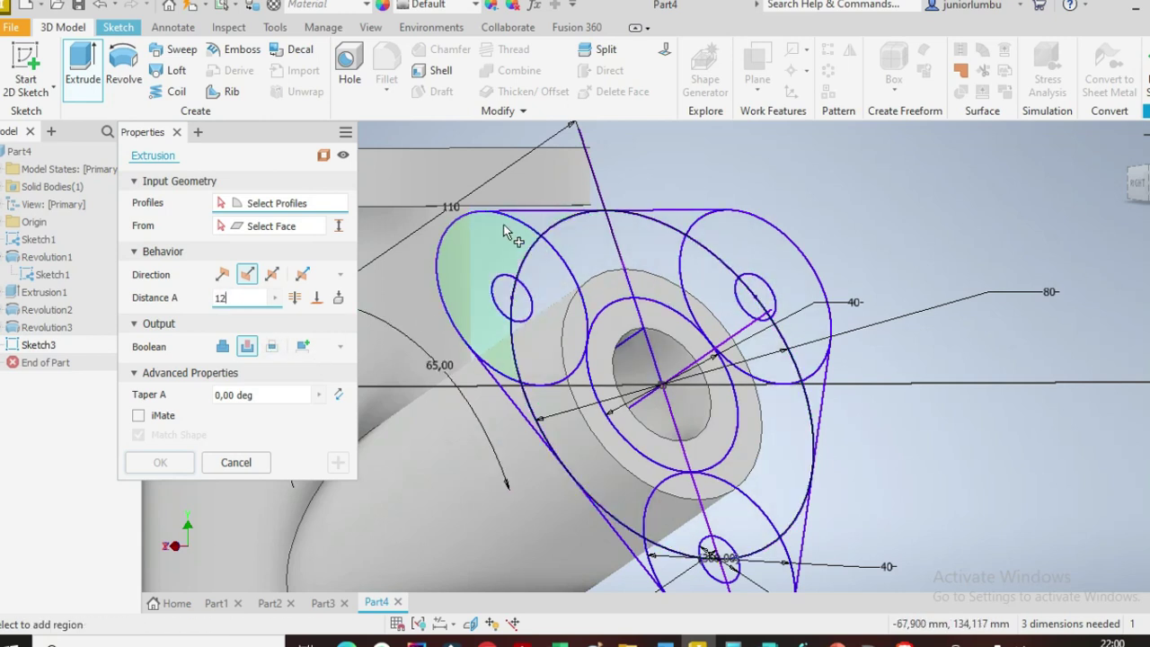
{"action": "scroll", "coordinate": [516, 236], "scroll_direction": "up", "scroll_amount": 2}
{"action": "left_click", "coordinate": [650, 249]}
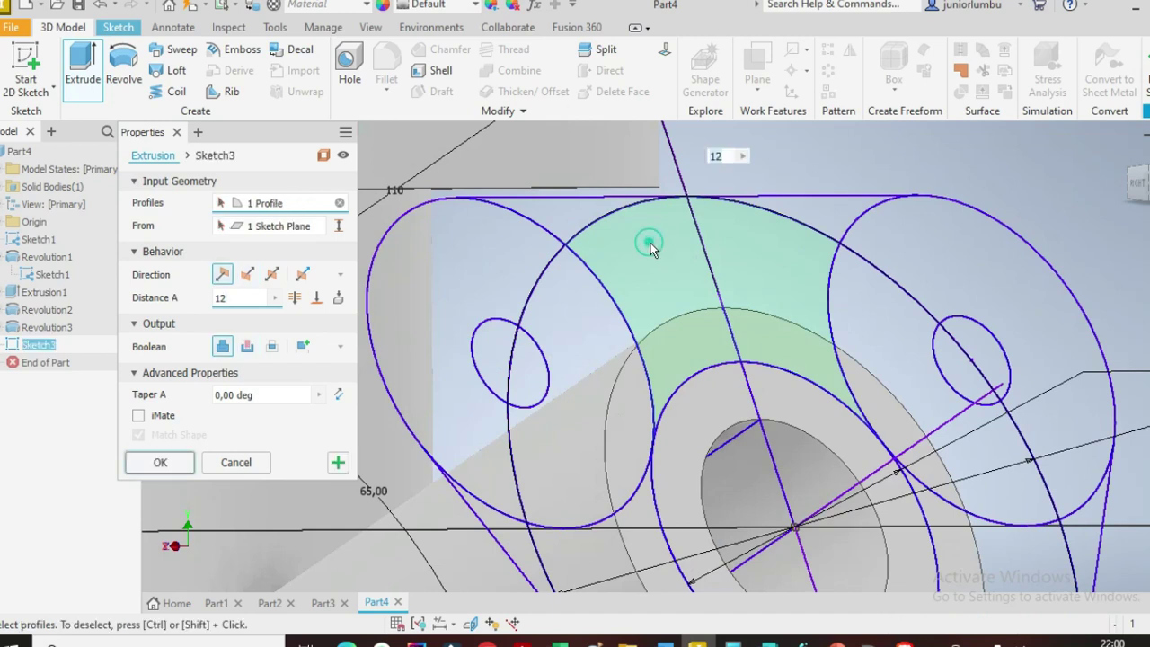
{"action": "left_click", "coordinate": [572, 220]}
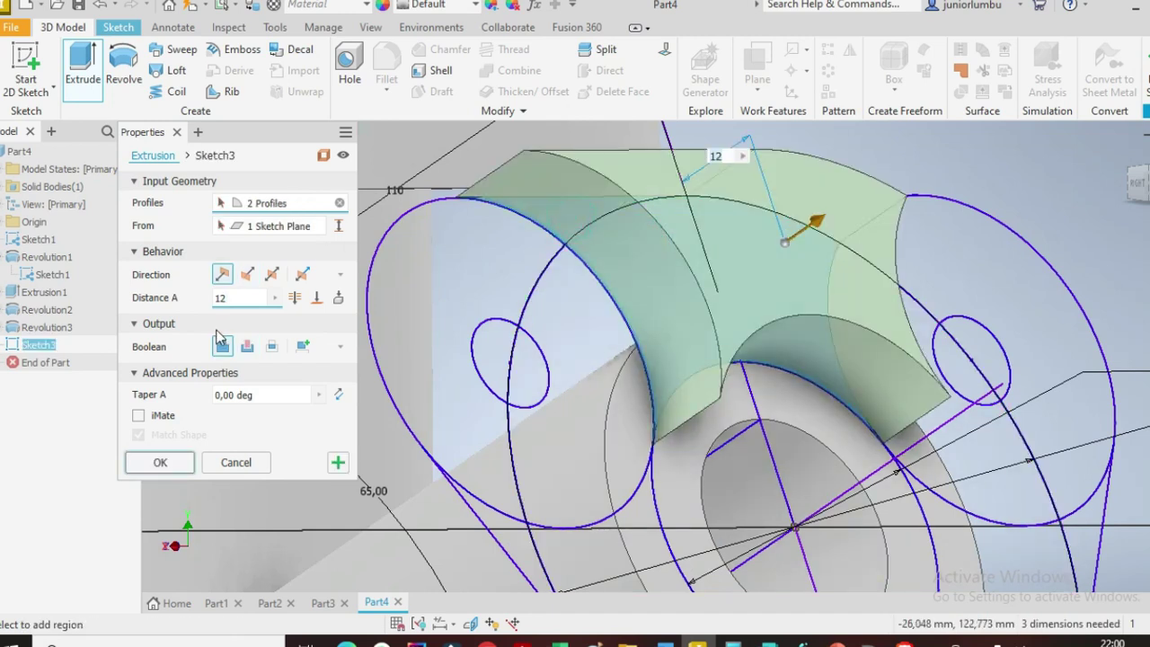
{"action": "left_click", "coordinate": [241, 297]}
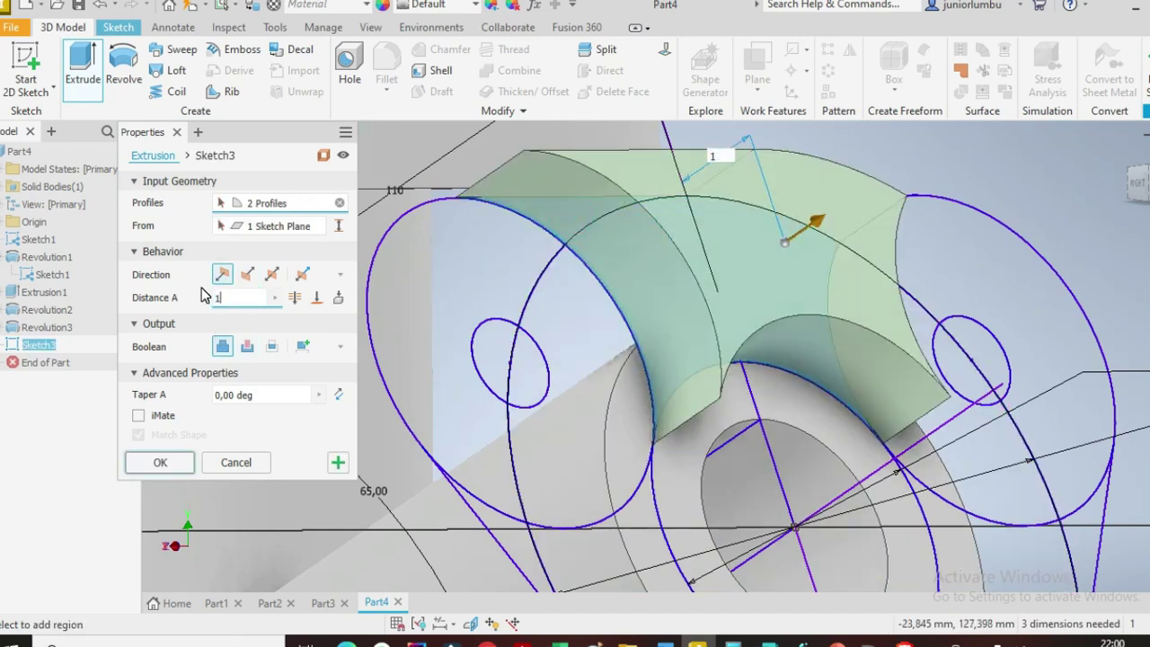
{"action": "type", "text": "1"}
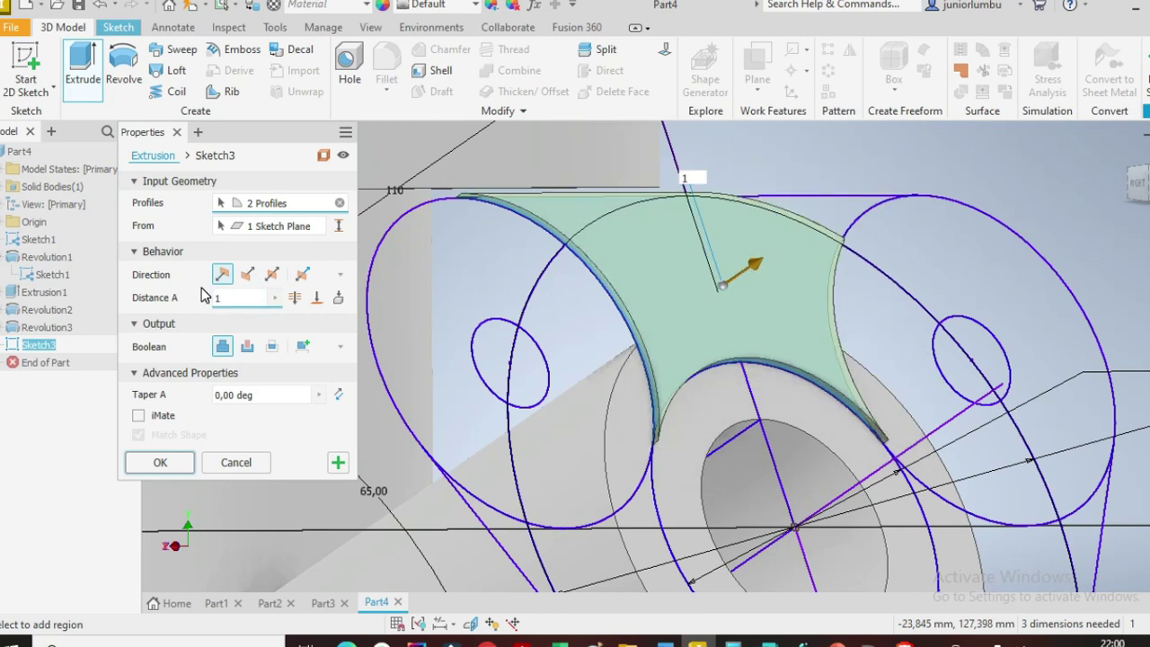
Step: Add the regions of both upper lobes to the extrusion profiles, leaving out their bolt hole circles
{"action": "left_click", "coordinate": [850, 223]}
{"action": "left_click", "coordinate": [963, 257]}
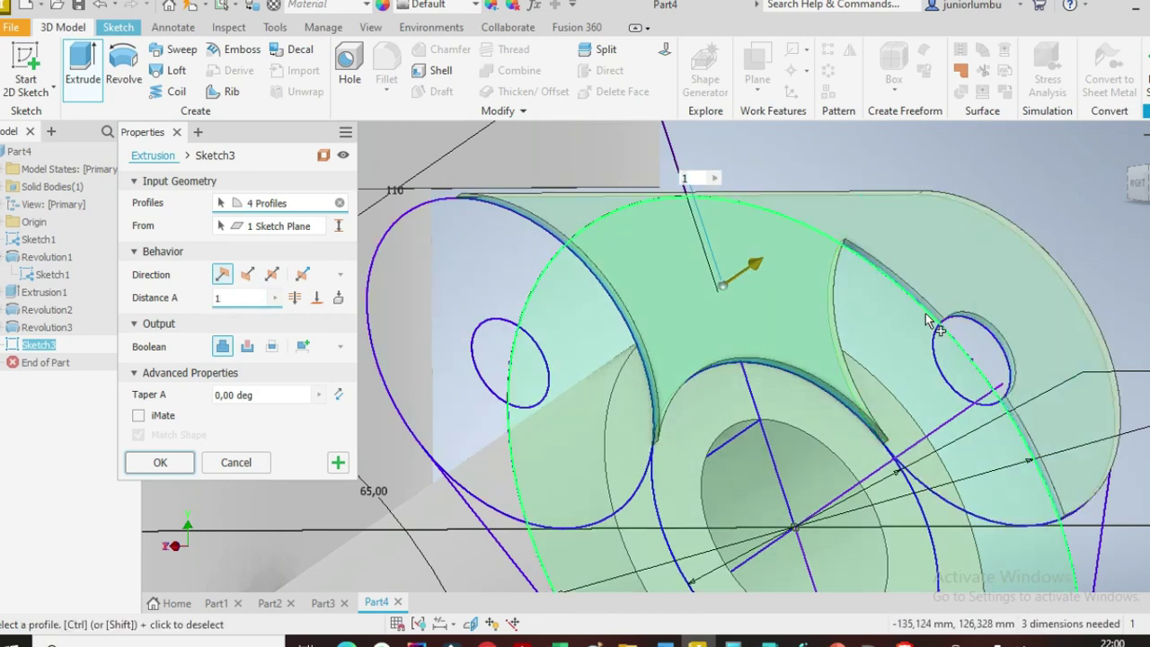
{"action": "left_click", "coordinate": [872, 329]}
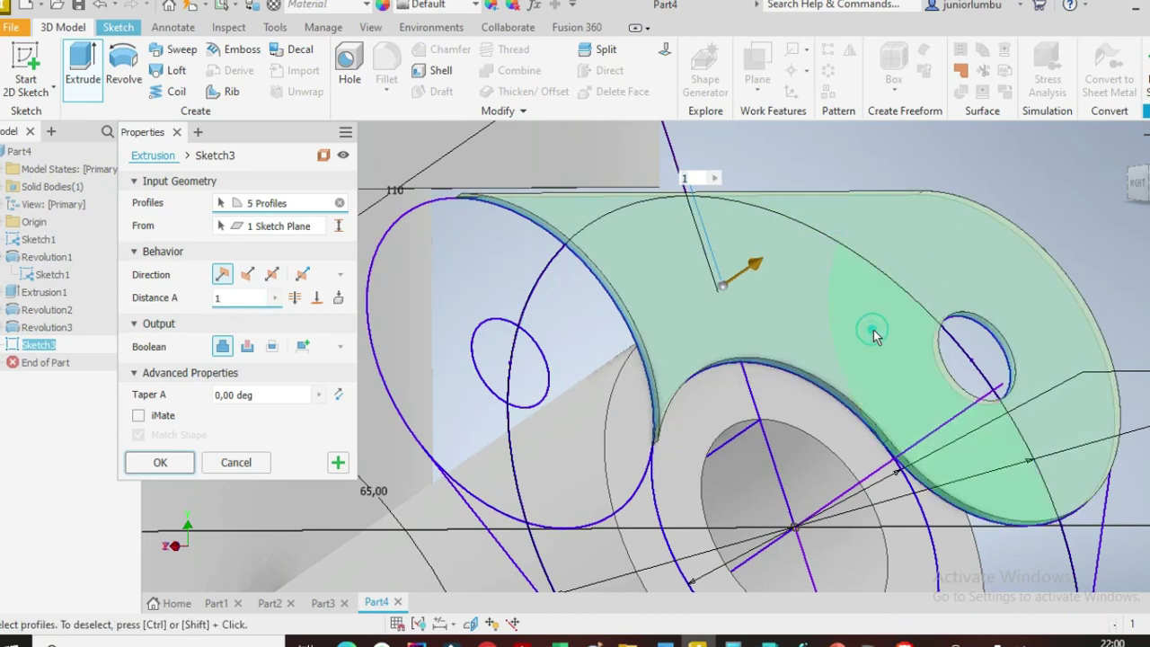
{"action": "left_click", "coordinate": [452, 284]}
{"action": "left_click", "coordinate": [588, 400]}
Step: Add the left edge sliver, the central circle and the regions on both sides of it to the extrusion profiles
{"action": "scroll", "coordinate": [587, 400], "scroll_direction": "down", "scroll_amount": 5}
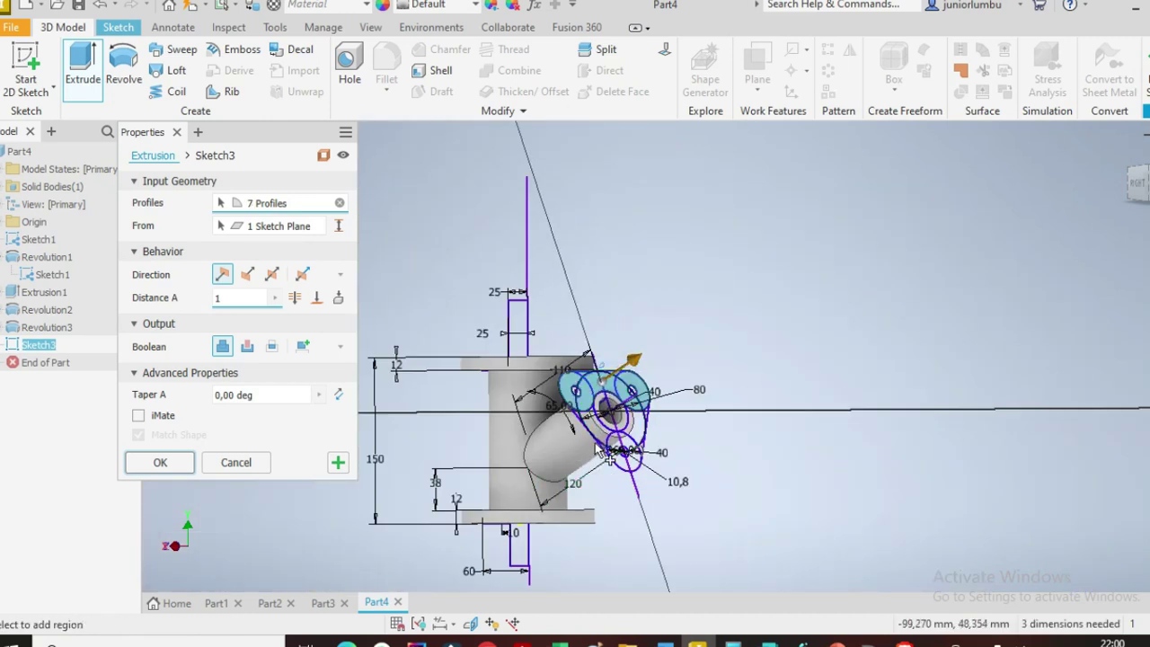
{"action": "scroll", "coordinate": [610, 459], "scroll_direction": "up", "scroll_amount": 6}
{"action": "left_click", "coordinate": [630, 412]}
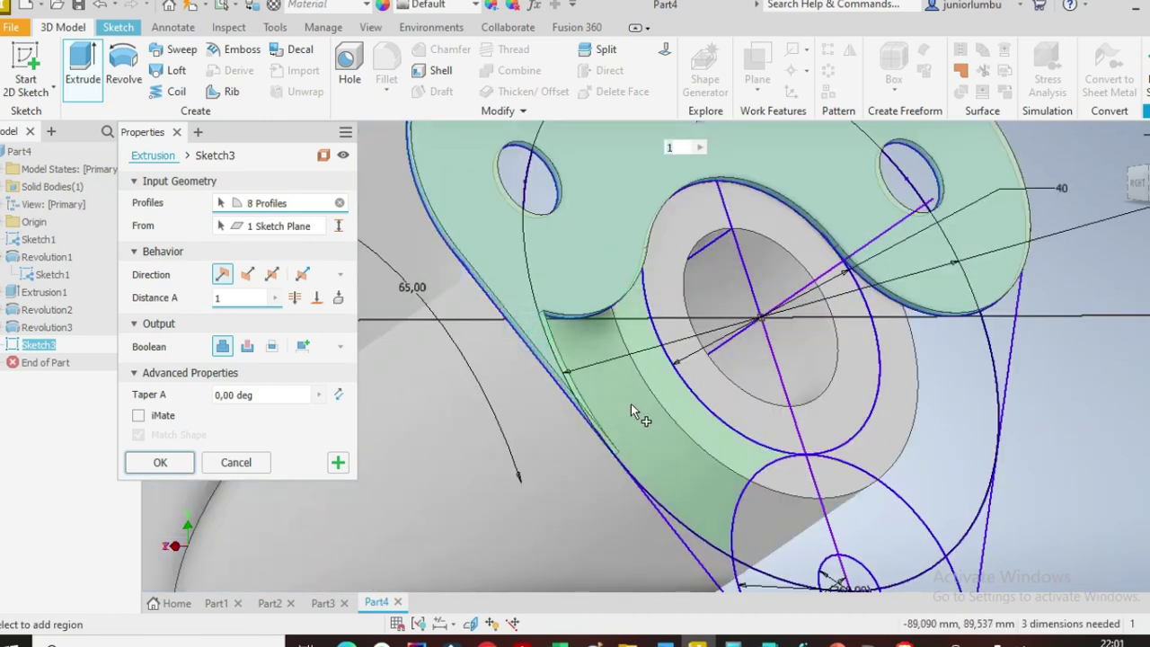
{"action": "left_click", "coordinate": [629, 406]}
{"action": "left_click", "coordinate": [692, 217]}
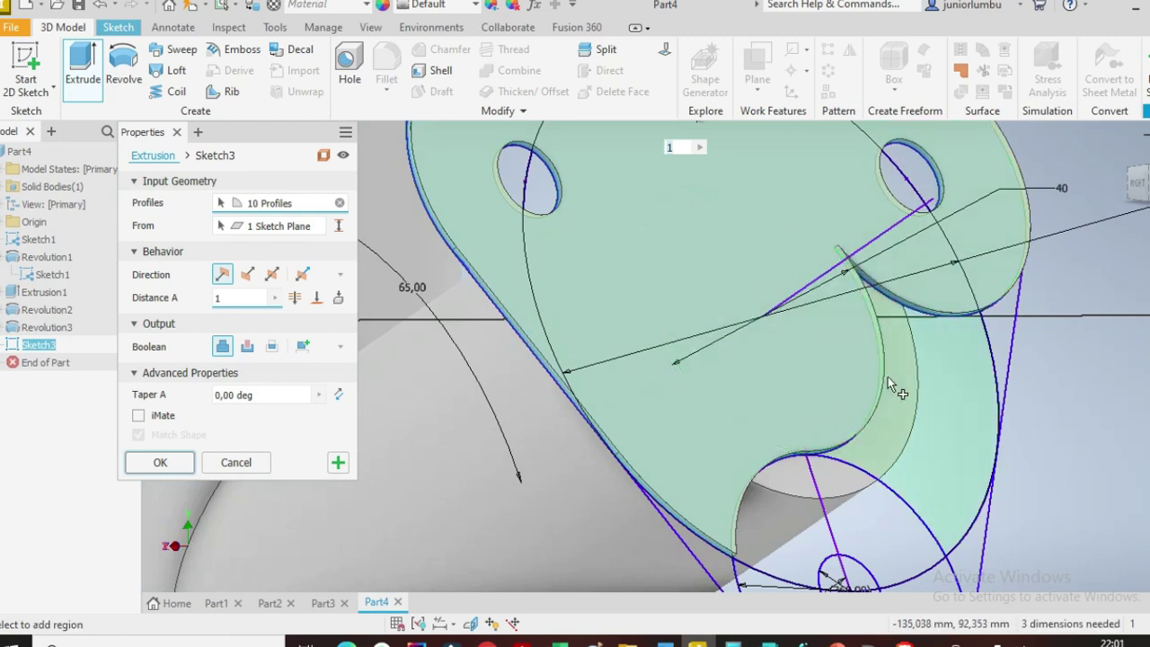
{"action": "left_click", "coordinate": [907, 372]}
Step: Add the bottom lobe regions around its bolt hole and the adjoining left edge region to the extrusion profiles
{"action": "scroll", "coordinate": [909, 398], "scroll_direction": "down", "scroll_amount": 5}
{"action": "scroll", "coordinate": [915, 489], "scroll_direction": "up", "scroll_amount": 6}
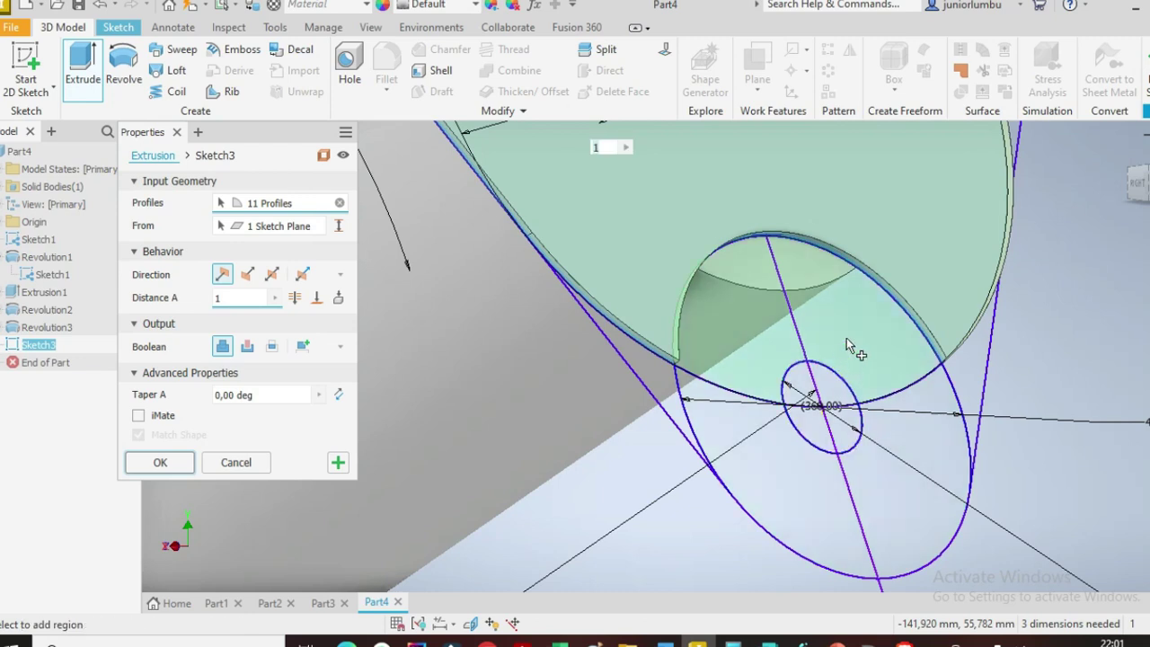
{"action": "left_click", "coordinate": [814, 495]}
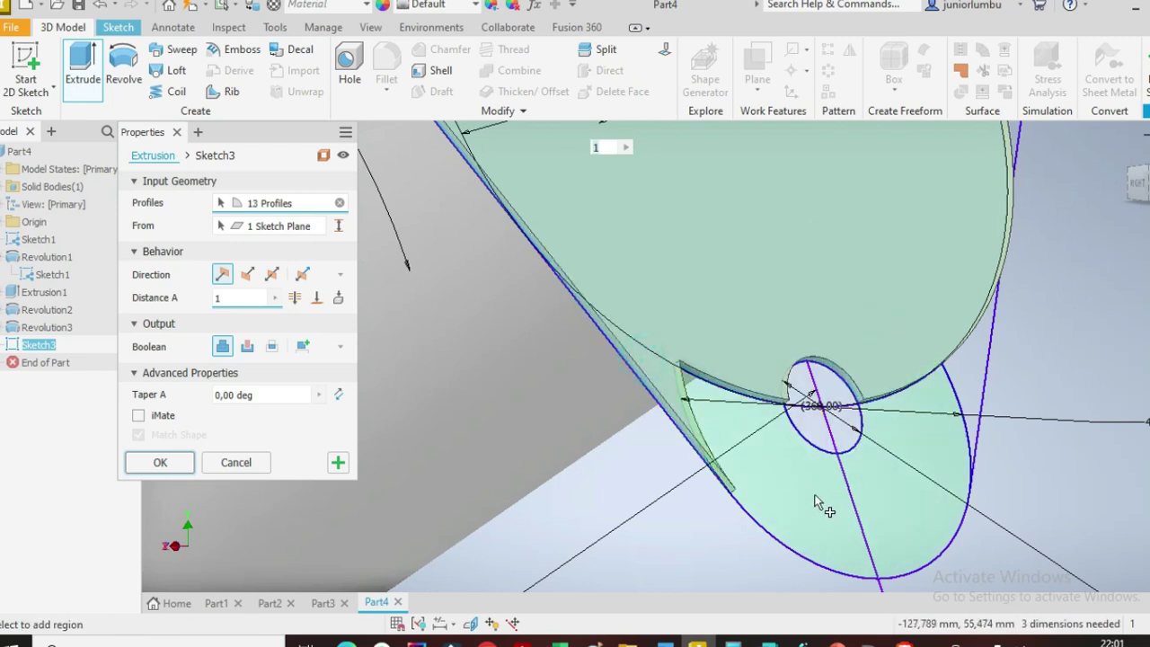
{"action": "scroll", "coordinate": [917, 465], "scroll_direction": "down", "scroll_amount": 5}
{"action": "scroll", "coordinate": [968, 413], "scroll_direction": "up", "scroll_amount": 5}
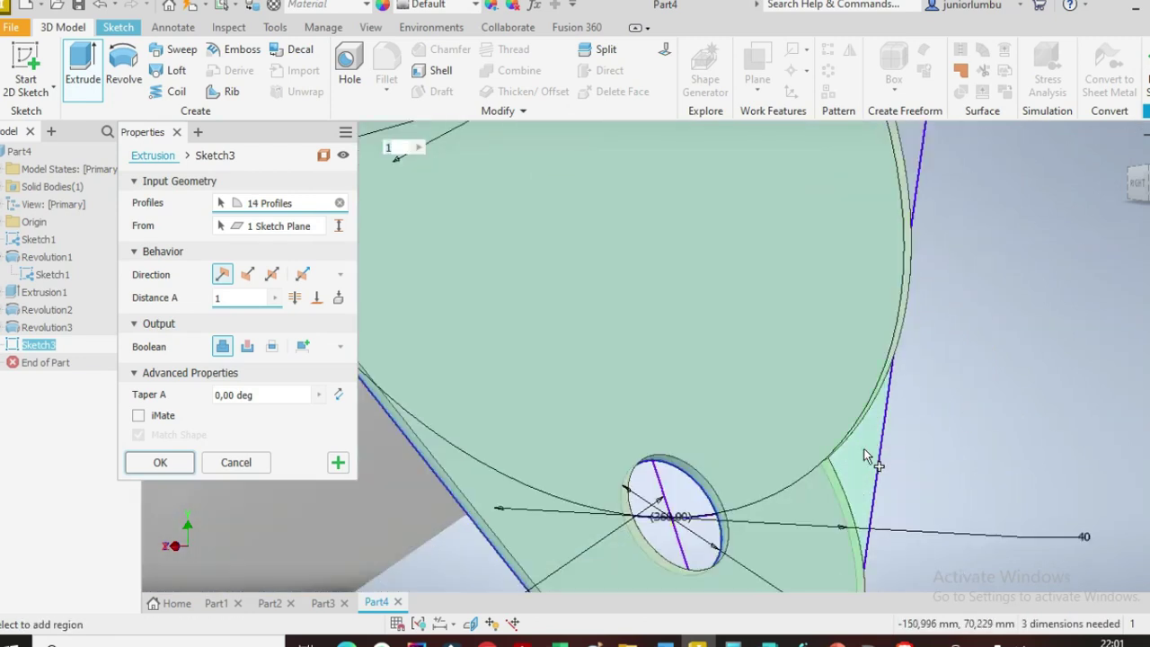
Step: Add the remaining right edge regions to the profiles and extrude the branch flange 12 mm, joined to the pipe
{"action": "left_click", "coordinate": [868, 456]}
{"action": "scroll", "coordinate": [868, 451], "scroll_direction": "down", "scroll_amount": 5}
{"action": "scroll", "coordinate": [890, 322], "scroll_direction": "up", "scroll_amount": 5}
{"action": "left_click", "coordinate": [890, 311]}
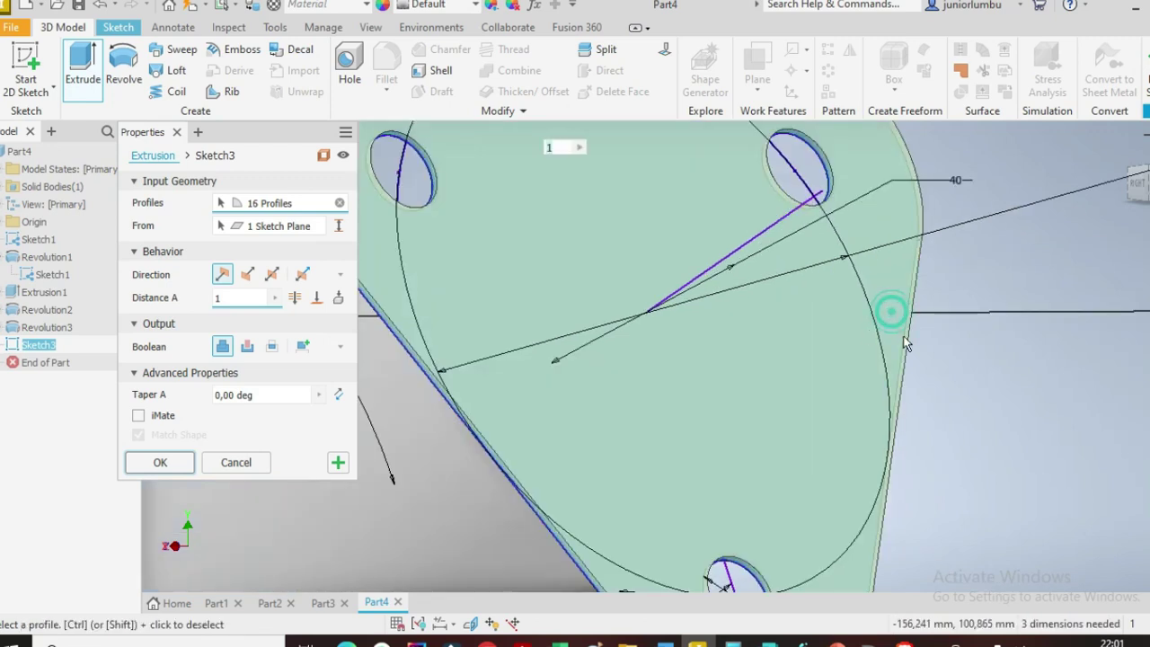
{"action": "scroll", "coordinate": [898, 332], "scroll_direction": "down", "scroll_amount": 5}
{"action": "type", "text": "1"}
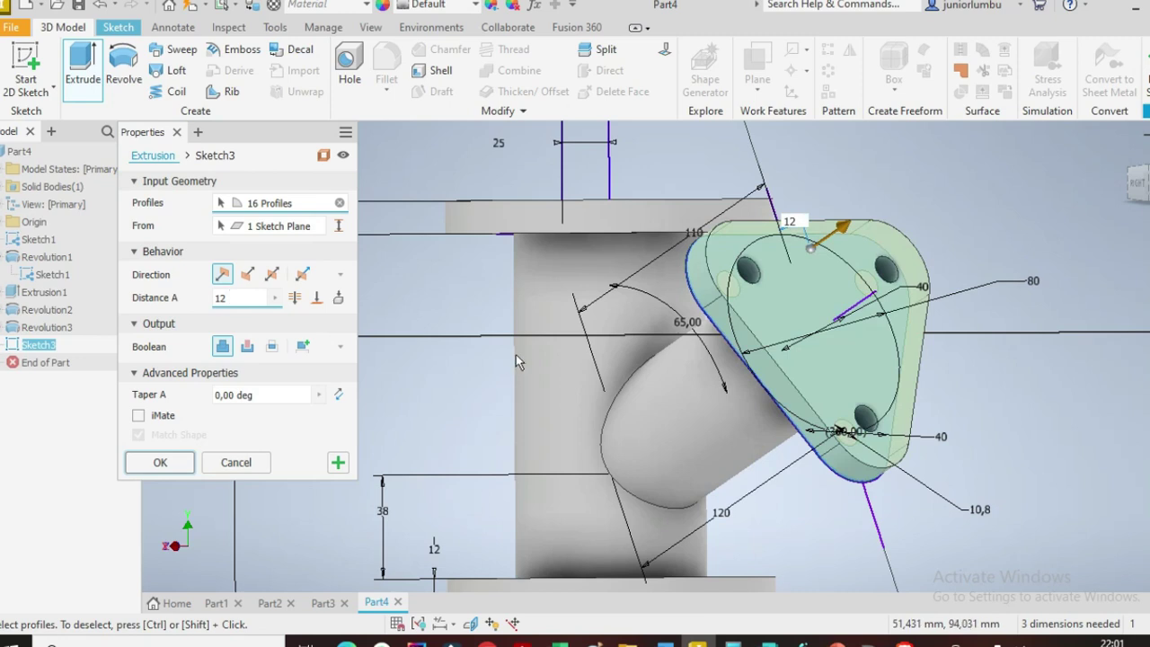
{"action": "left_click", "coordinate": [159, 463]}
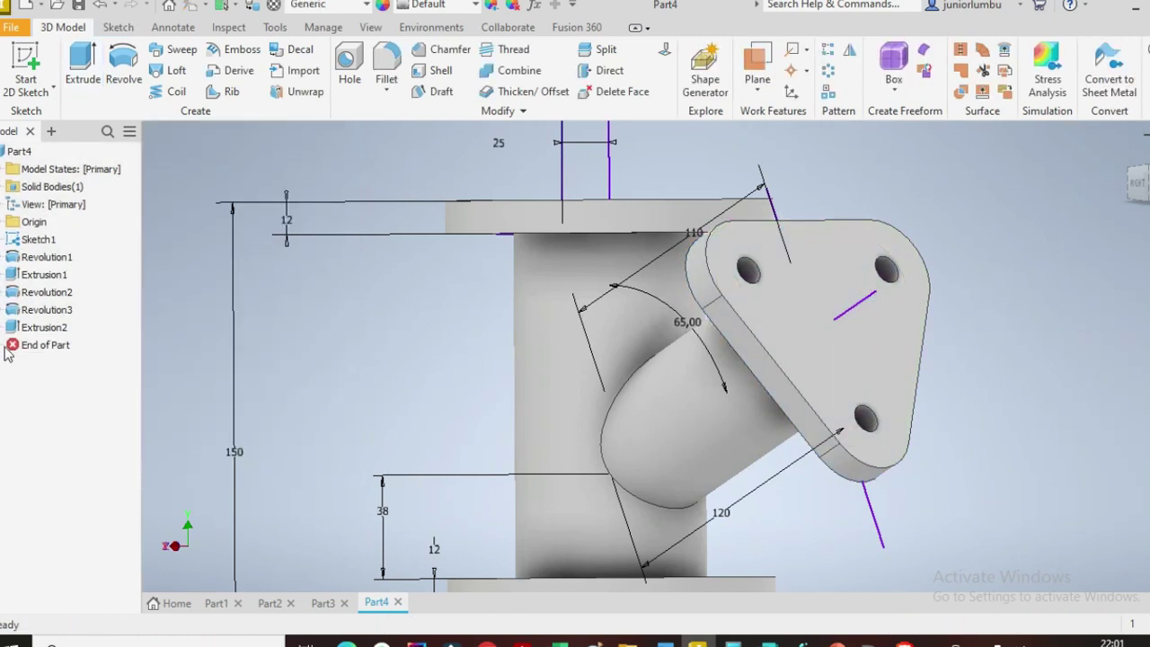
Step: Make the branch flange sketch, Sketch3 under Extrusion2, visible
{"action": "left_click", "coordinate": [3, 329]}
{"action": "right_click", "coordinate": [34, 348]}
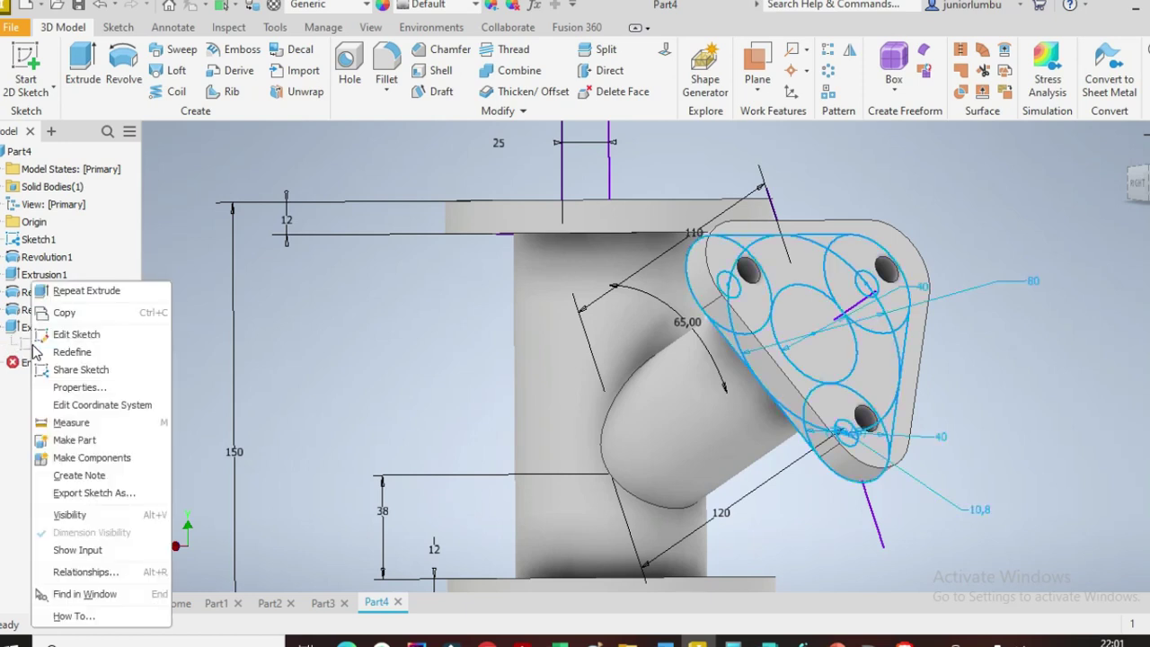
{"action": "left_click", "coordinate": [90, 515]}
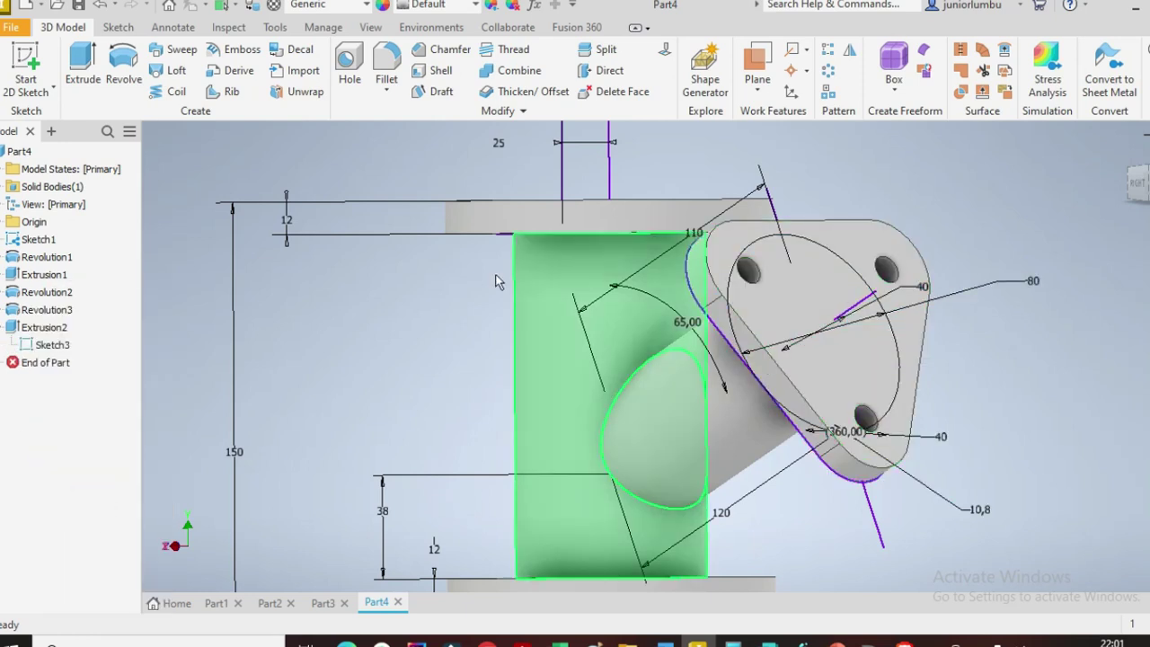
Step: Extrude the central 40 mm circle of the flange sketch as a 12 mm cut through the branch flange
{"action": "left_click", "coordinate": [80, 66]}
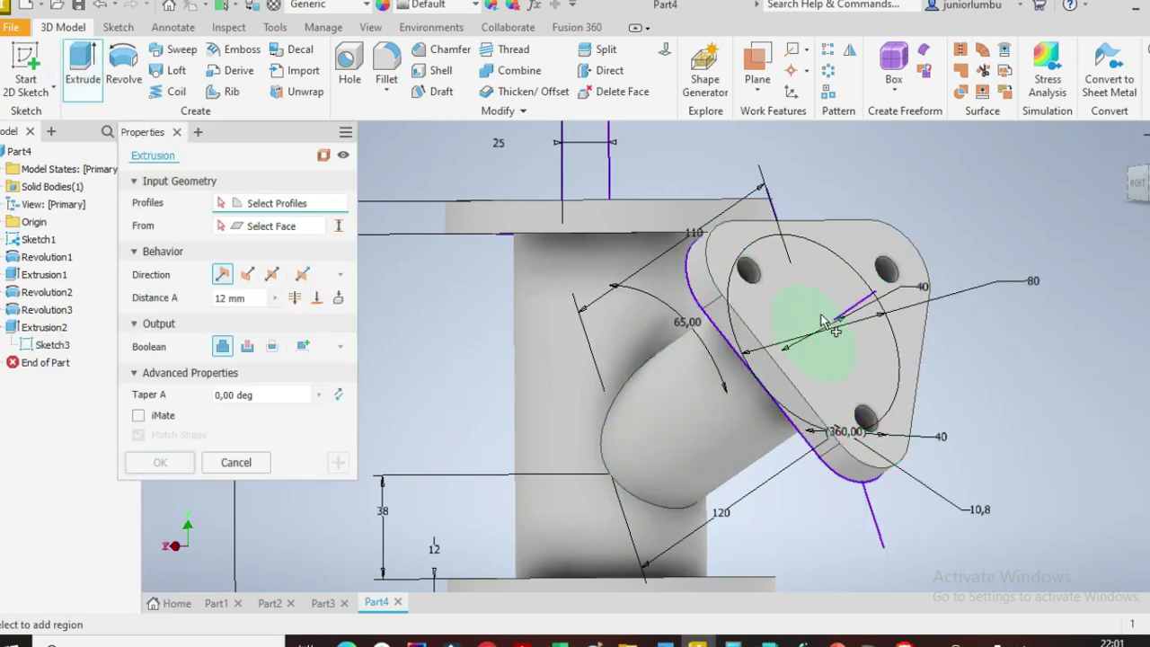
{"action": "left_click", "coordinate": [824, 317]}
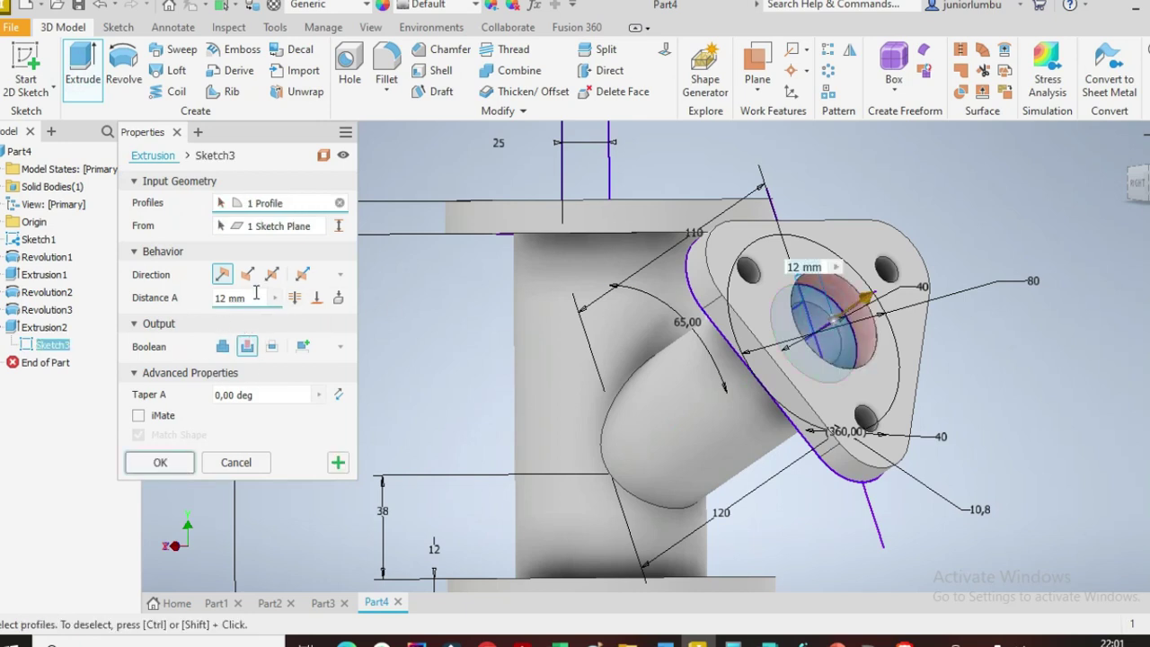
{"action": "scroll", "coordinate": [862, 372], "scroll_direction": "down", "scroll_amount": 3}
{"action": "left_click", "coordinate": [1143, 191]}
{"action": "left_click_drag", "start_coordinate": [1142, 185], "coordinate": [1149, 198]}
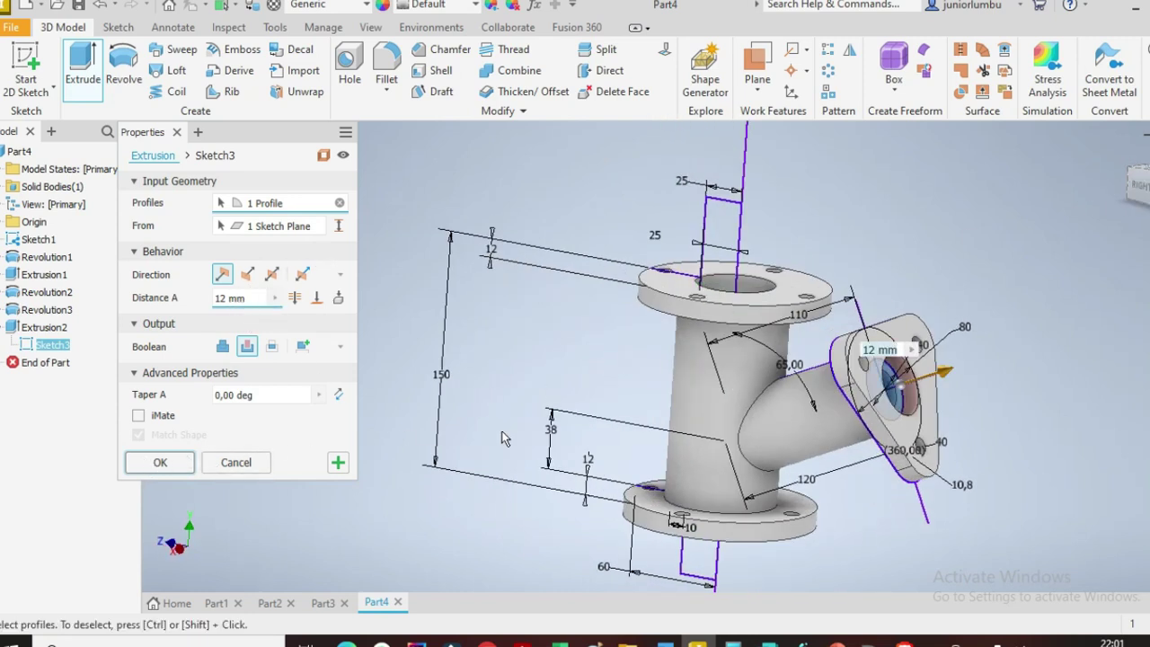
{"action": "left_click", "coordinate": [160, 463]}
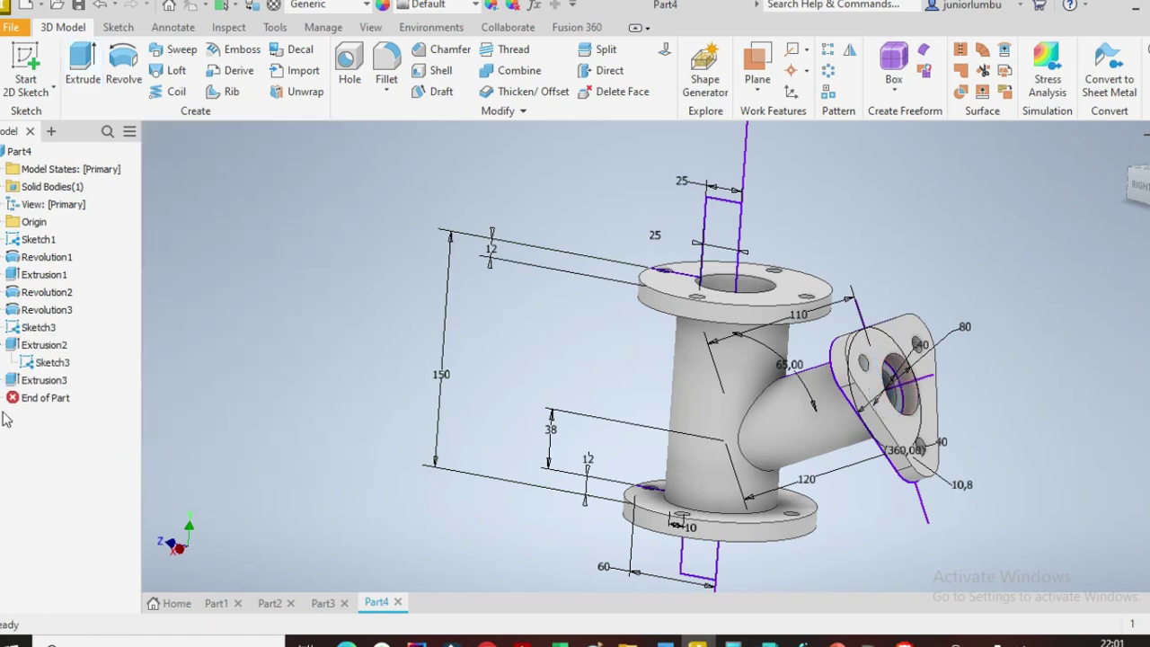
Step: Hide the branch flange sketch, Sketch3, and the main pipe sketch, Sketch1
{"action": "right_click", "coordinate": [42, 370]}
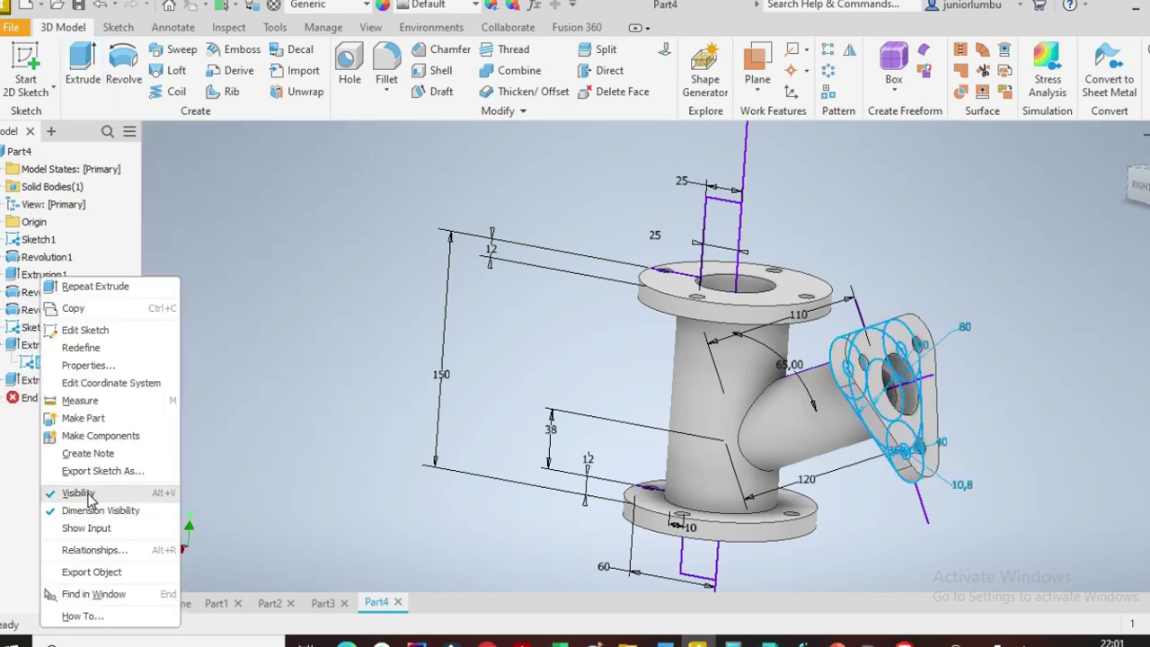
{"action": "left_click", "coordinate": [86, 490]}
{"action": "right_click", "coordinate": [38, 327]}
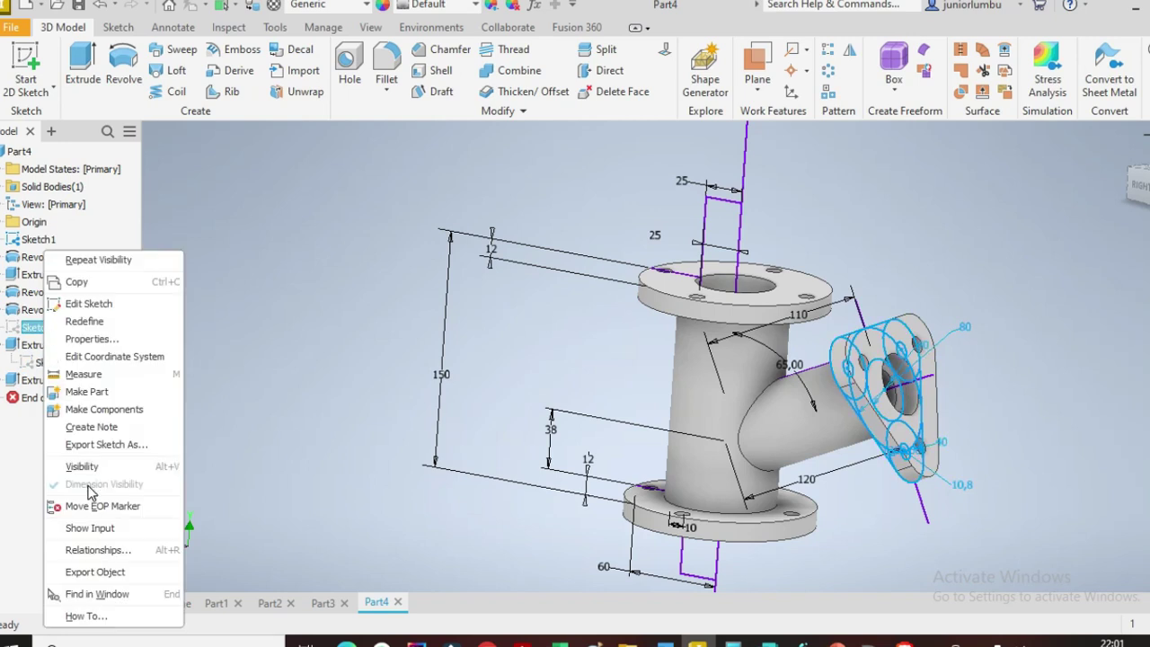
{"action": "left_click", "coordinate": [34, 244]}
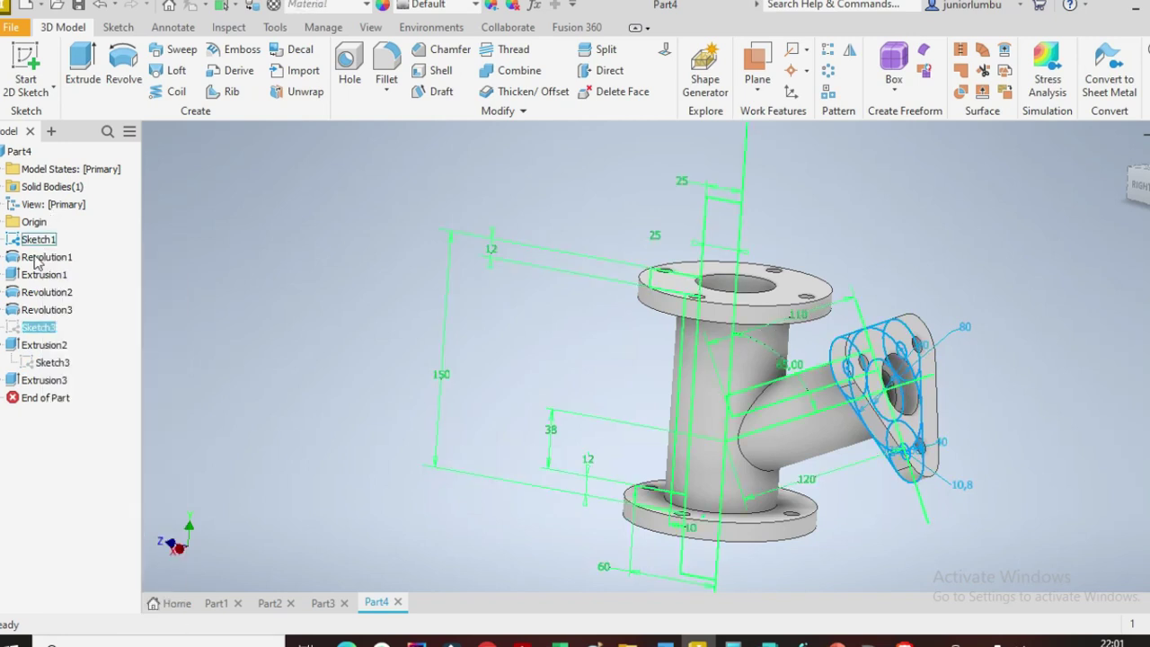
{"action": "right_click", "coordinate": [44, 240]}
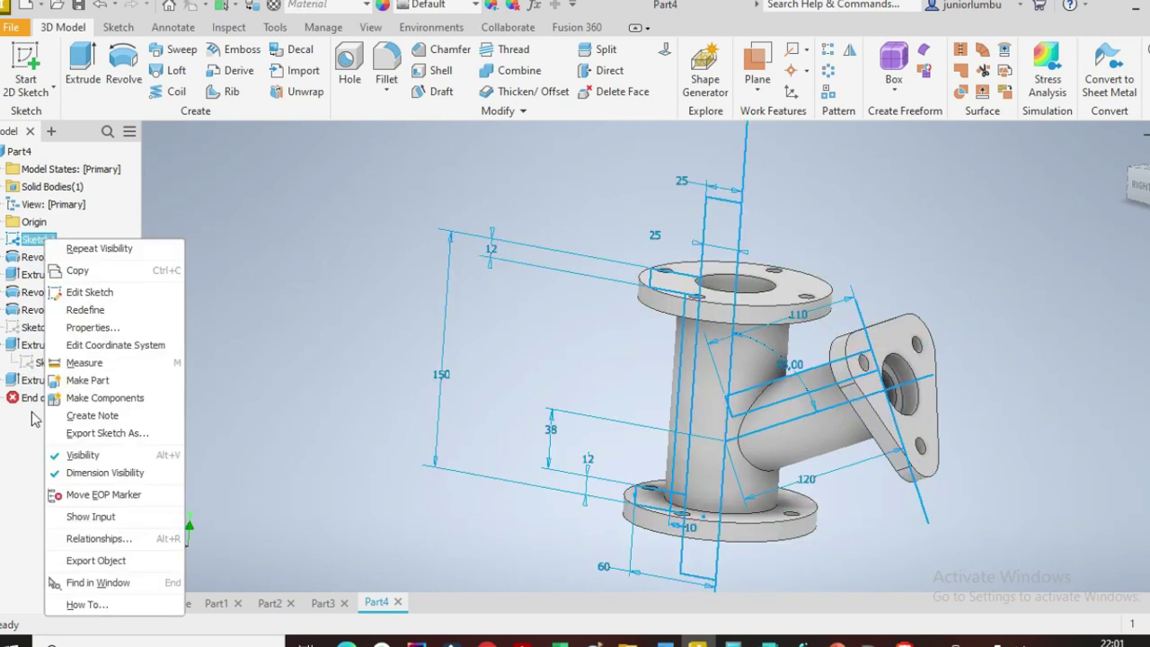
{"action": "left_click", "coordinate": [82, 455]}
Step: Assign the Steel, Carbon material from the Inventor Material Library to the part
{"action": "scroll", "coordinate": [539, 413], "scroll_direction": "up", "scroll_amount": 3}
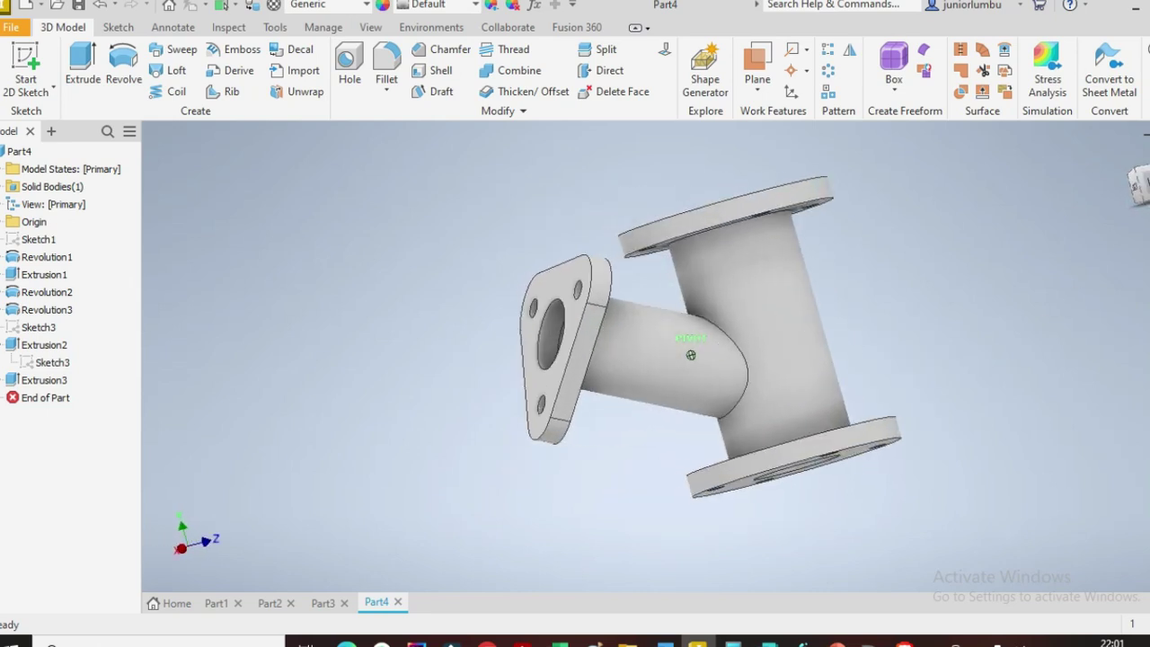
{"action": "mouse_move", "coordinate": [691, 355]}
{"action": "middle_mouse_down", "text": "shift"}
{"action": "mouse_move", "coordinate": [709, 413]}
{"action": "mouse_move", "coordinate": [772, 400]}
{"action": "mouse_move", "coordinate": [836, 355]}
{"action": "mouse_move", "coordinate": [907, 346]}
{"action": "mouse_move", "coordinate": [871, 422]}
{"action": "mouse_move", "coordinate": [754, 413]}
{"action": "mouse_move", "coordinate": [710, 324]}
{"action": "mouse_move", "coordinate": [764, 278]}
{"action": "mouse_move", "coordinate": [619, 306]}
{"action": "mouse_move", "coordinate": [638, 413]}
{"action": "mouse_move", "coordinate": [737, 386]}
{"action": "mouse_move", "coordinate": [700, 548]}
{"action": "mouse_move", "coordinate": [485, 476]}
{"action": "mouse_move", "coordinate": [490, 517]}
{"action": "middle_mouse_up", "text": "shift"}
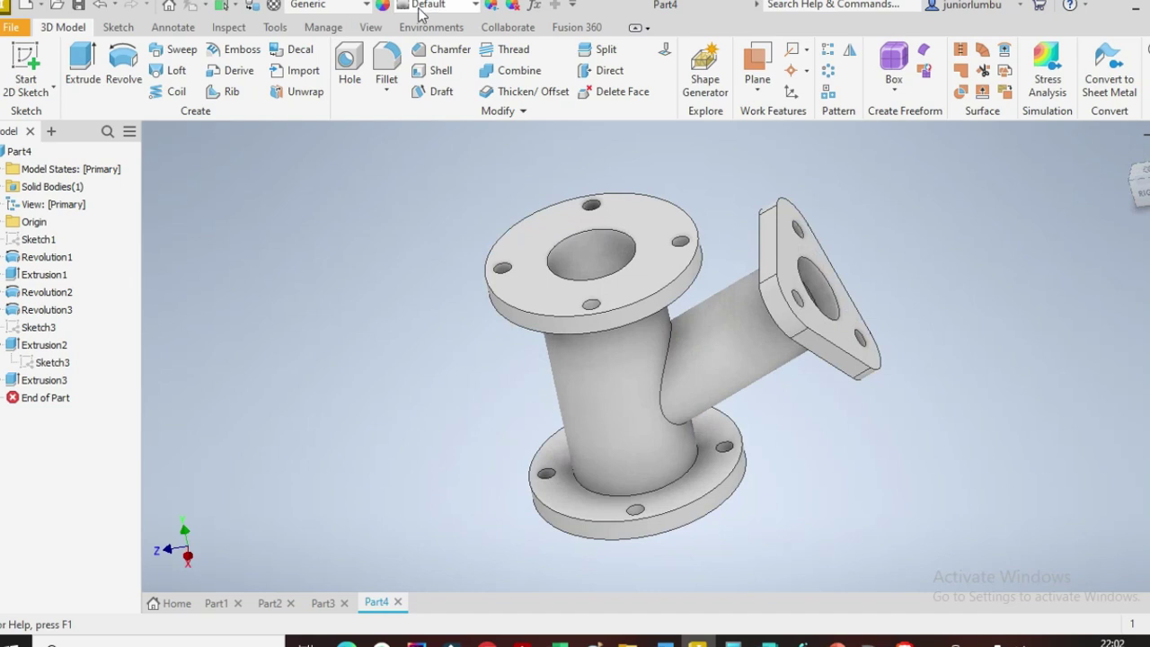
{"action": "left_click", "coordinate": [365, 7]}
{"action": "scroll", "coordinate": [373, 198], "scroll_direction": "down", "scroll_amount": 9}
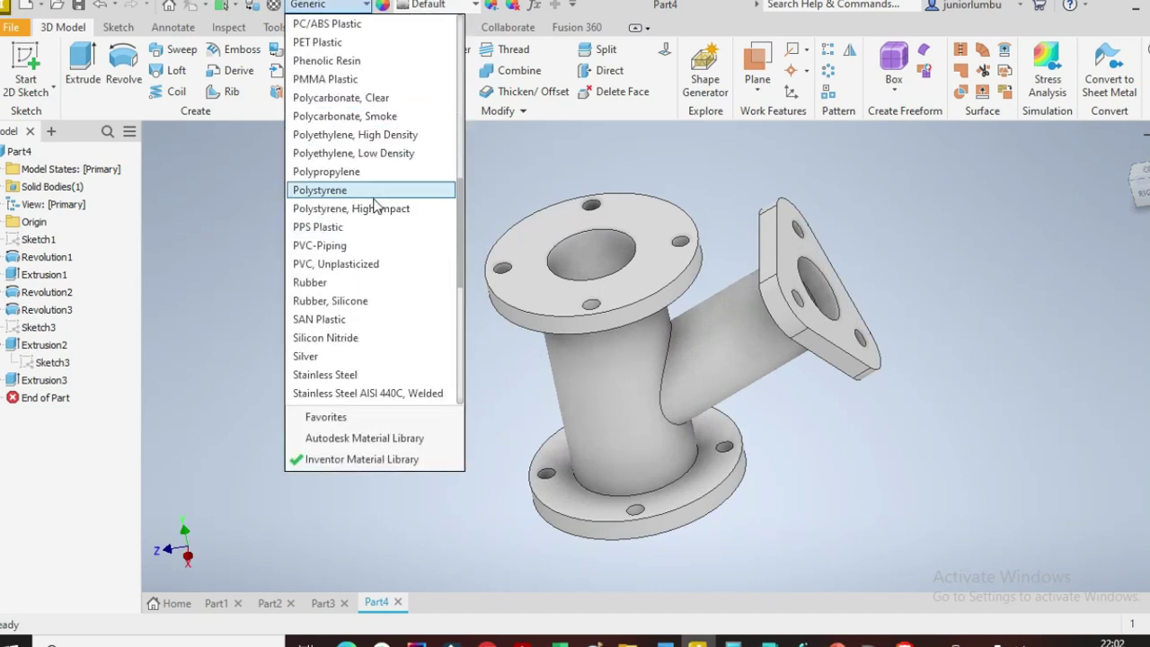
{"action": "scroll", "coordinate": [364, 262], "scroll_direction": "down", "scroll_amount": 1}
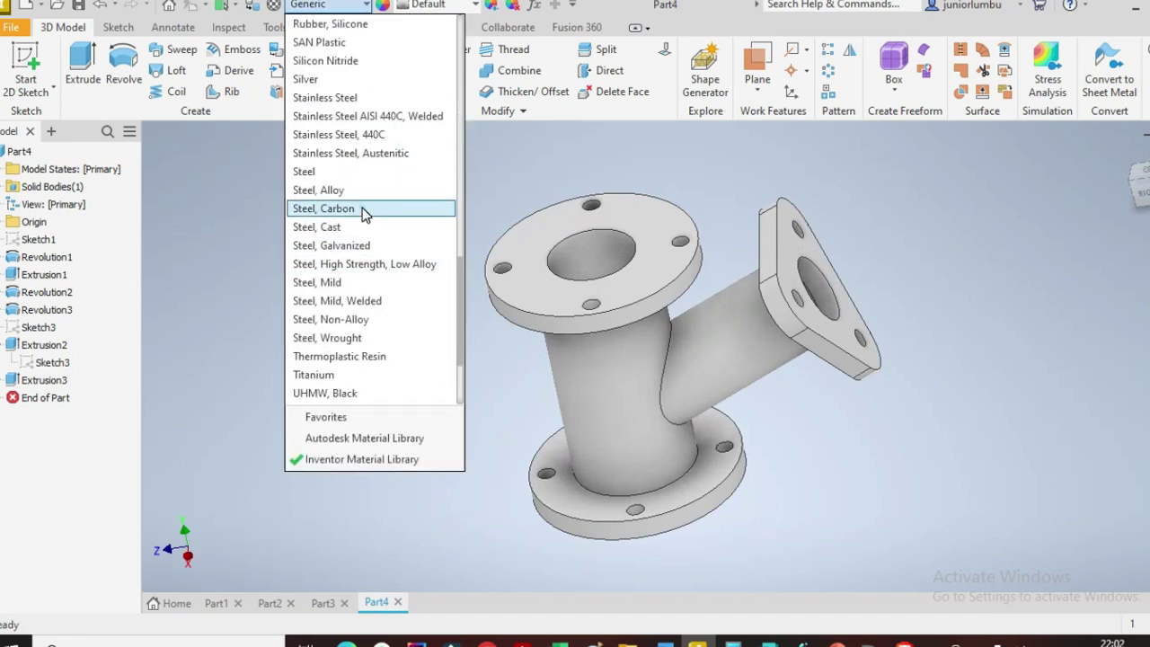
{"action": "left_click", "coordinate": [363, 208]}
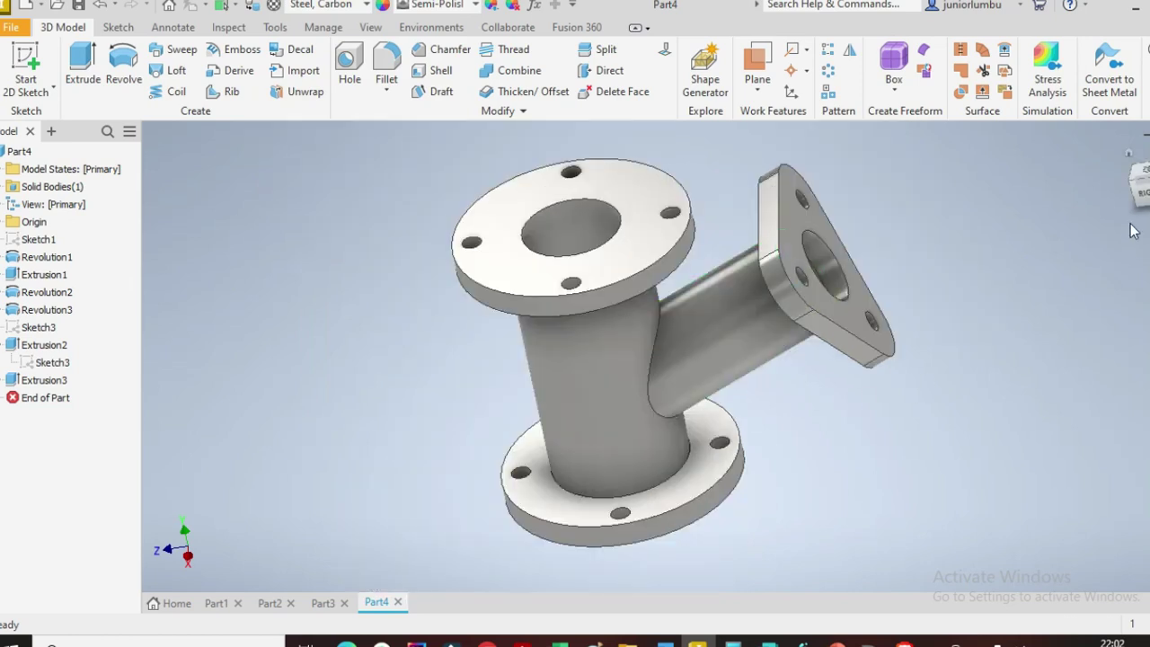
{"action": "mouse_move", "coordinate": [683, 340]}
{"action": "middle_mouse_down", "text": "shift"}
{"action": "mouse_move", "coordinate": [624, 372]}
{"action": "mouse_move", "coordinate": [548, 323]}
{"action": "mouse_move", "coordinate": [597, 386]}
{"action": "mouse_move", "coordinate": [710, 301]}
{"action": "mouse_move", "coordinate": [557, 404]}
{"action": "mouse_move", "coordinate": [629, 342]}
{"action": "mouse_move", "coordinate": [700, 395]}
{"action": "mouse_move", "coordinate": [575, 323]}
{"action": "mouse_move", "coordinate": [647, 377]}
{"action": "mouse_move", "coordinate": [683, 341]}
{"action": "mouse_move", "coordinate": [610, 305]}
{"action": "mouse_move", "coordinate": [620, 359]}
{"action": "mouse_move", "coordinate": [700, 386]}
{"action": "mouse_move", "coordinate": [754, 323]}
{"action": "mouse_move", "coordinate": [665, 305]}
{"action": "mouse_move", "coordinate": [611, 369]}
{"action": "mouse_move", "coordinate": [701, 324]}
{"action": "mouse_move", "coordinate": [754, 377]}
{"action": "mouse_move", "coordinate": [719, 296]}
{"action": "mouse_move", "coordinate": [620, 377]}
{"action": "mouse_move", "coordinate": [683, 314]}
{"action": "mouse_move", "coordinate": [629, 359]}
{"action": "mouse_move", "coordinate": [665, 323]}
{"action": "mouse_move", "coordinate": [718, 341]}
{"action": "middle_mouse_up", "text": "shift"}
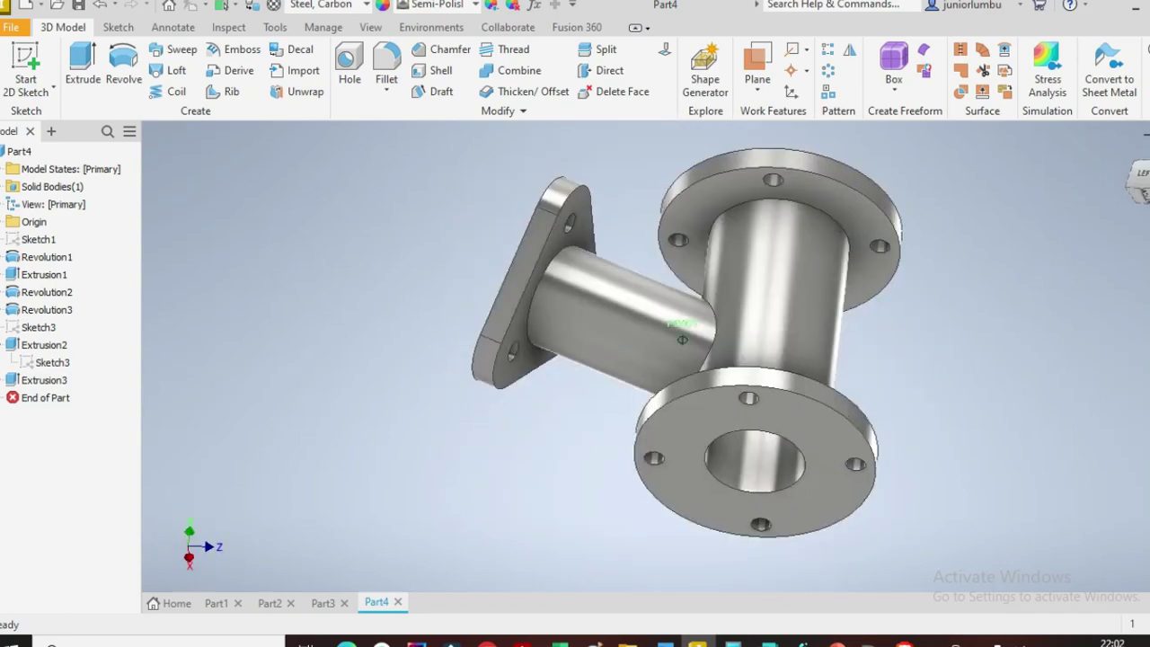